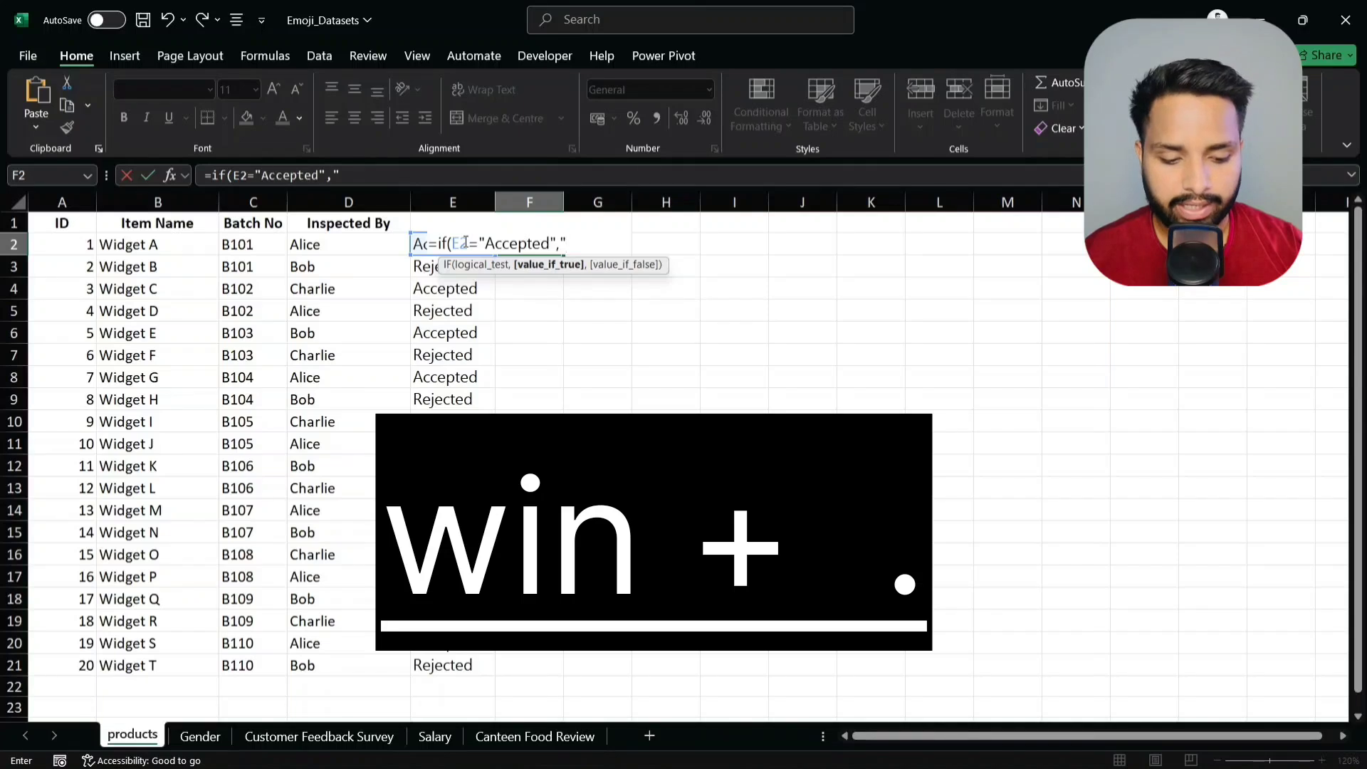
# - Finish F2's IF formula with a grinning face for Accepted and a smiling face with tear otherwise
pyautogui.press('super+period')
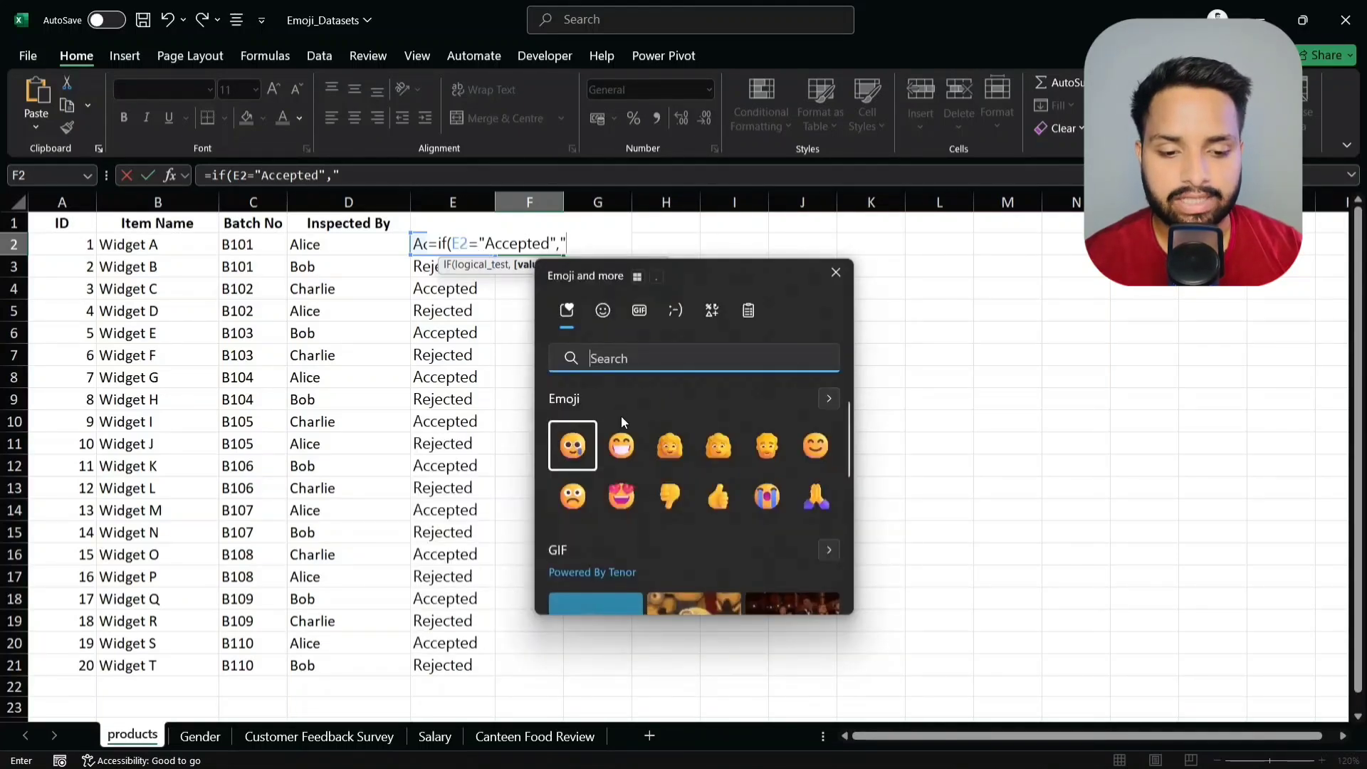
pyautogui.click(621, 445)
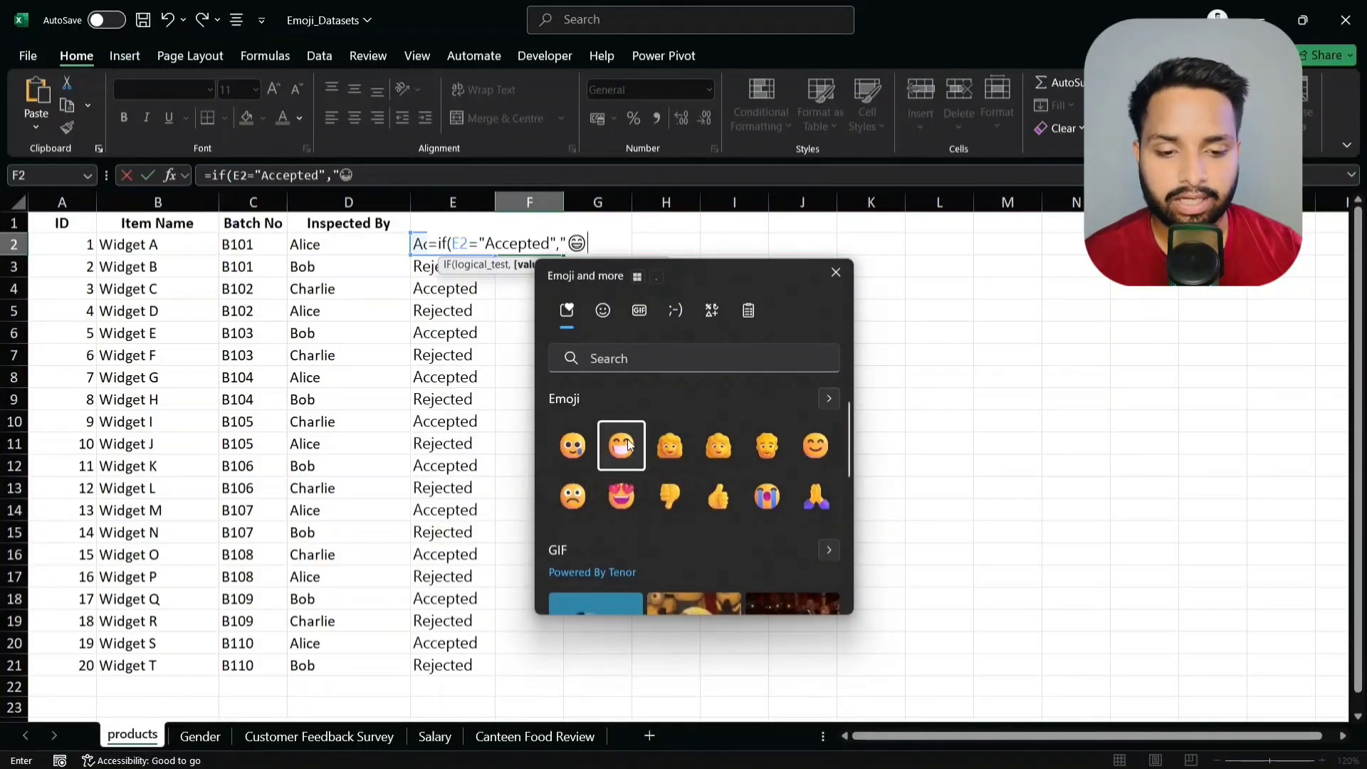
pyautogui.write('",')
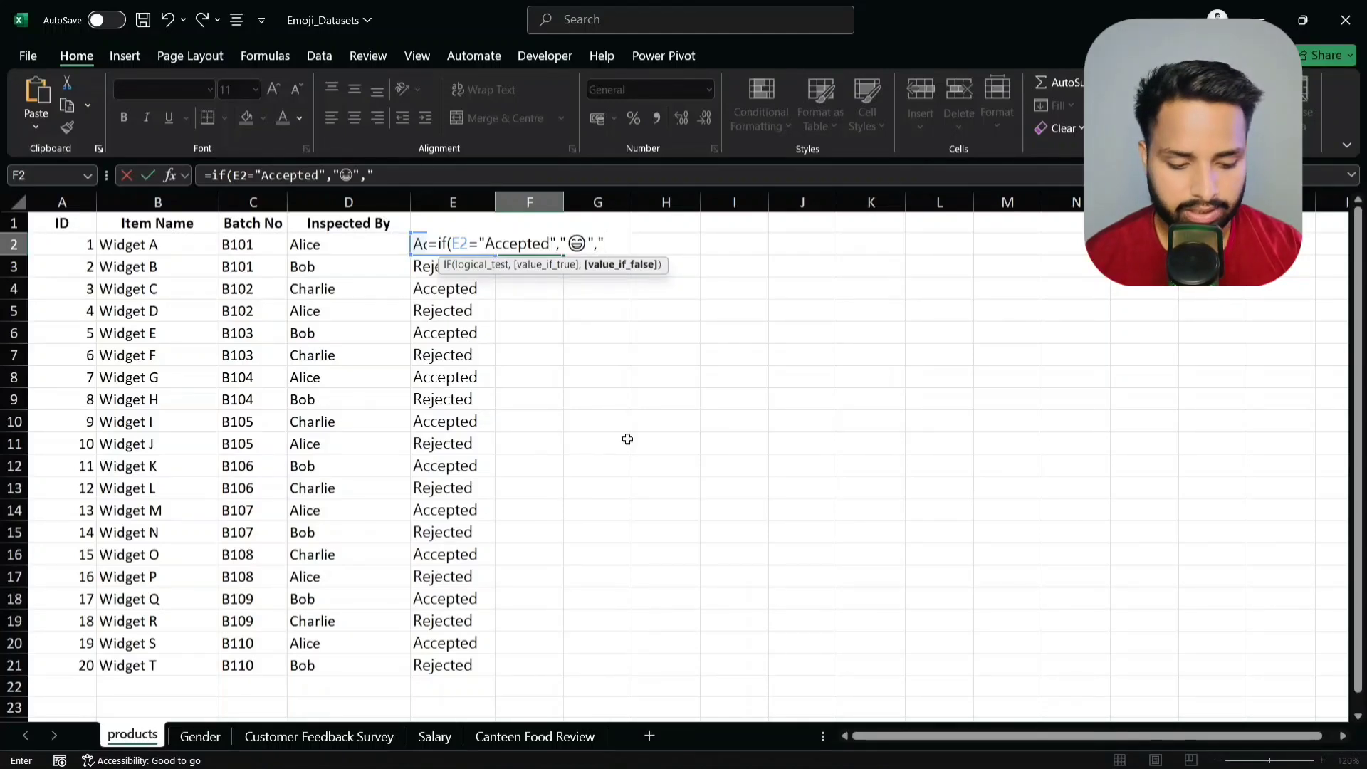
pyautogui.press('super+period')
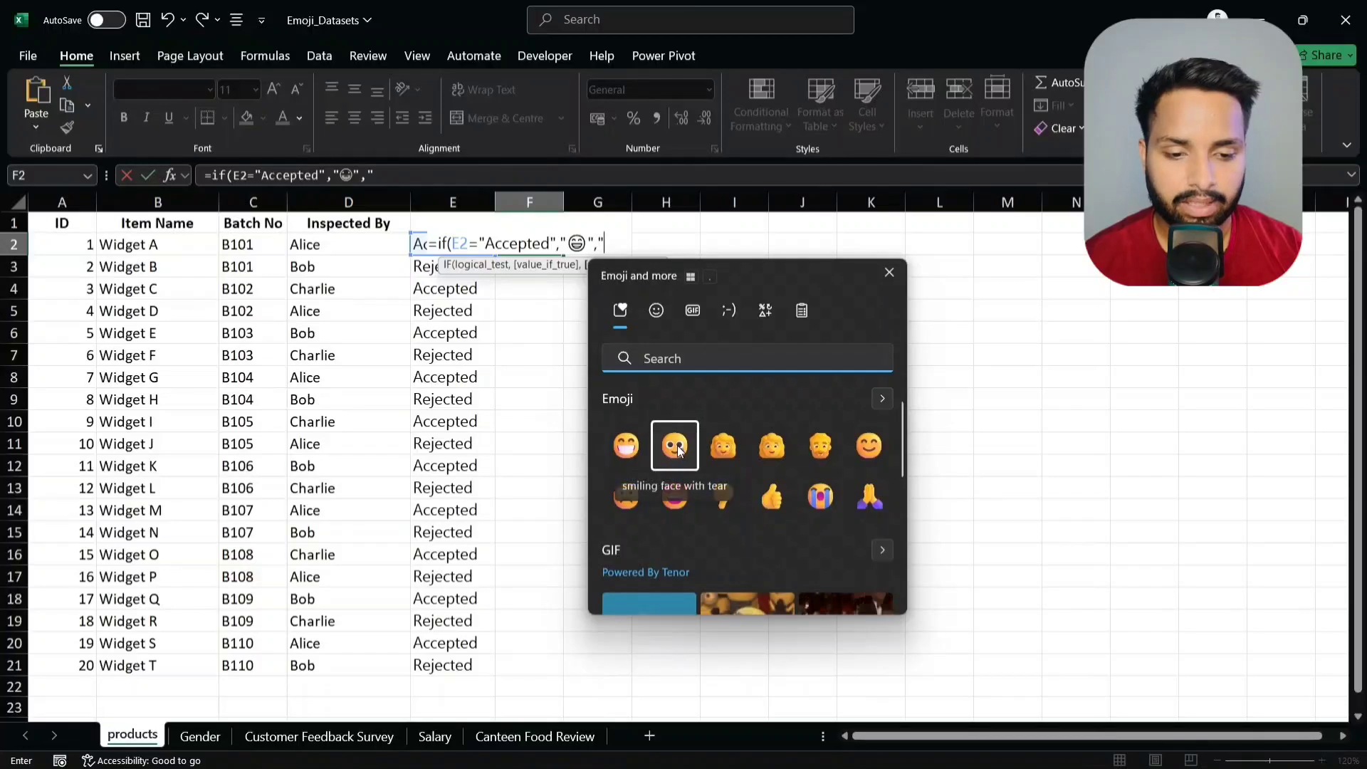
pyautogui.click(678, 447)
pyautogui.press('Escape')
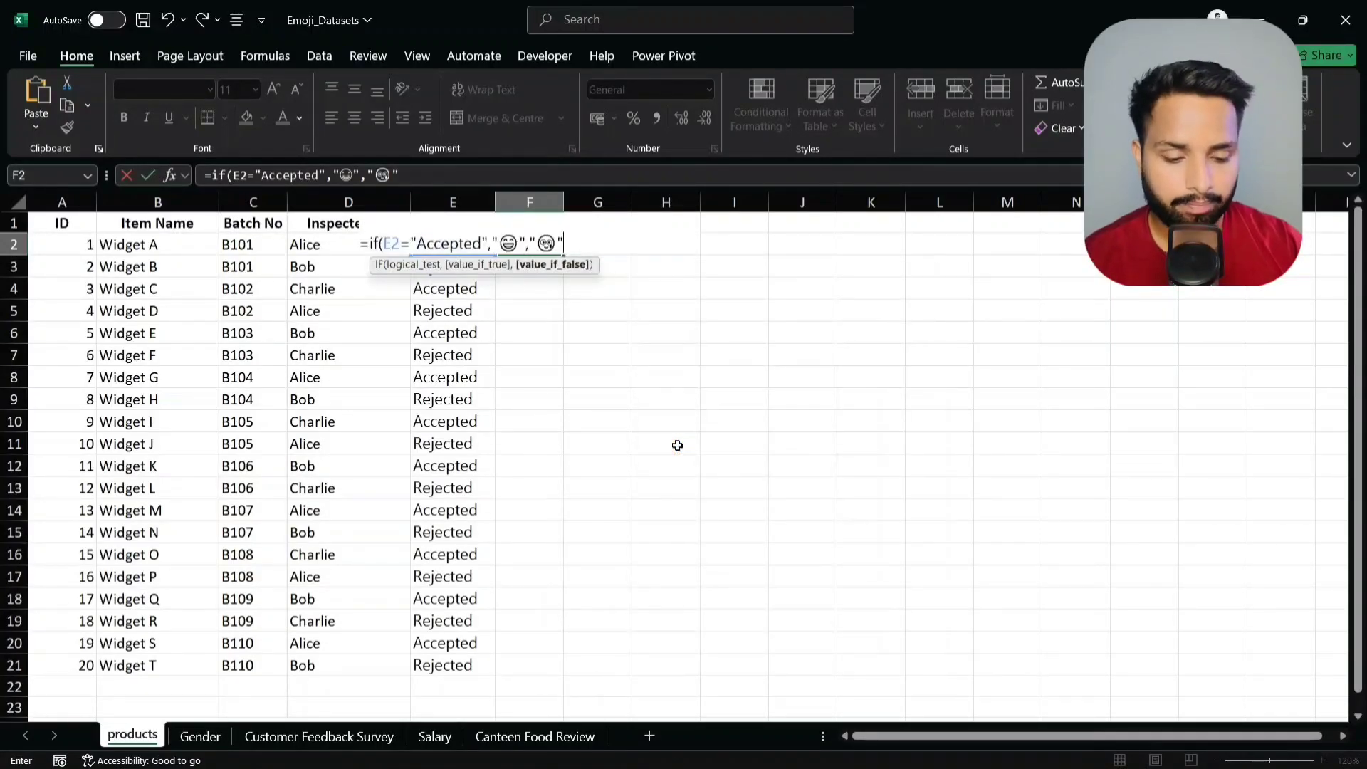
pyautogui.write(')')
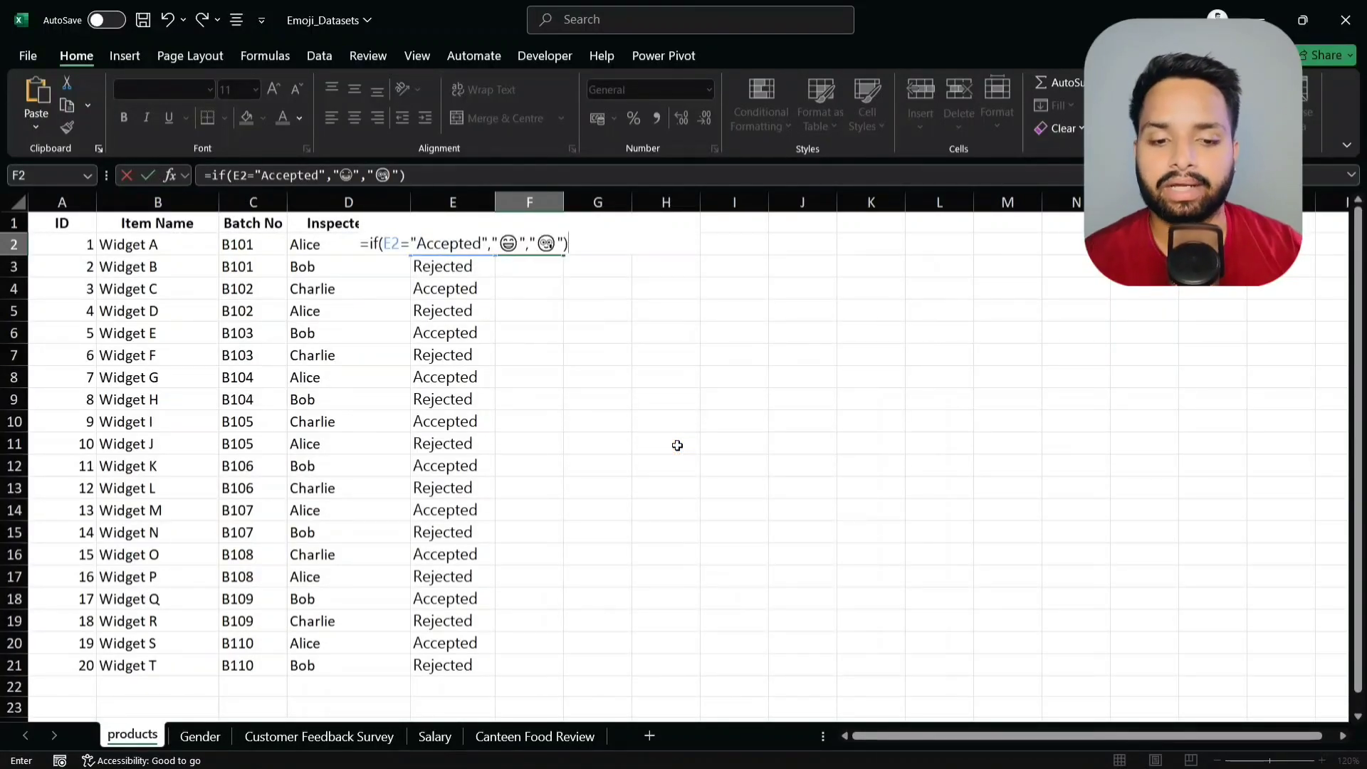
pyautogui.press('Return')
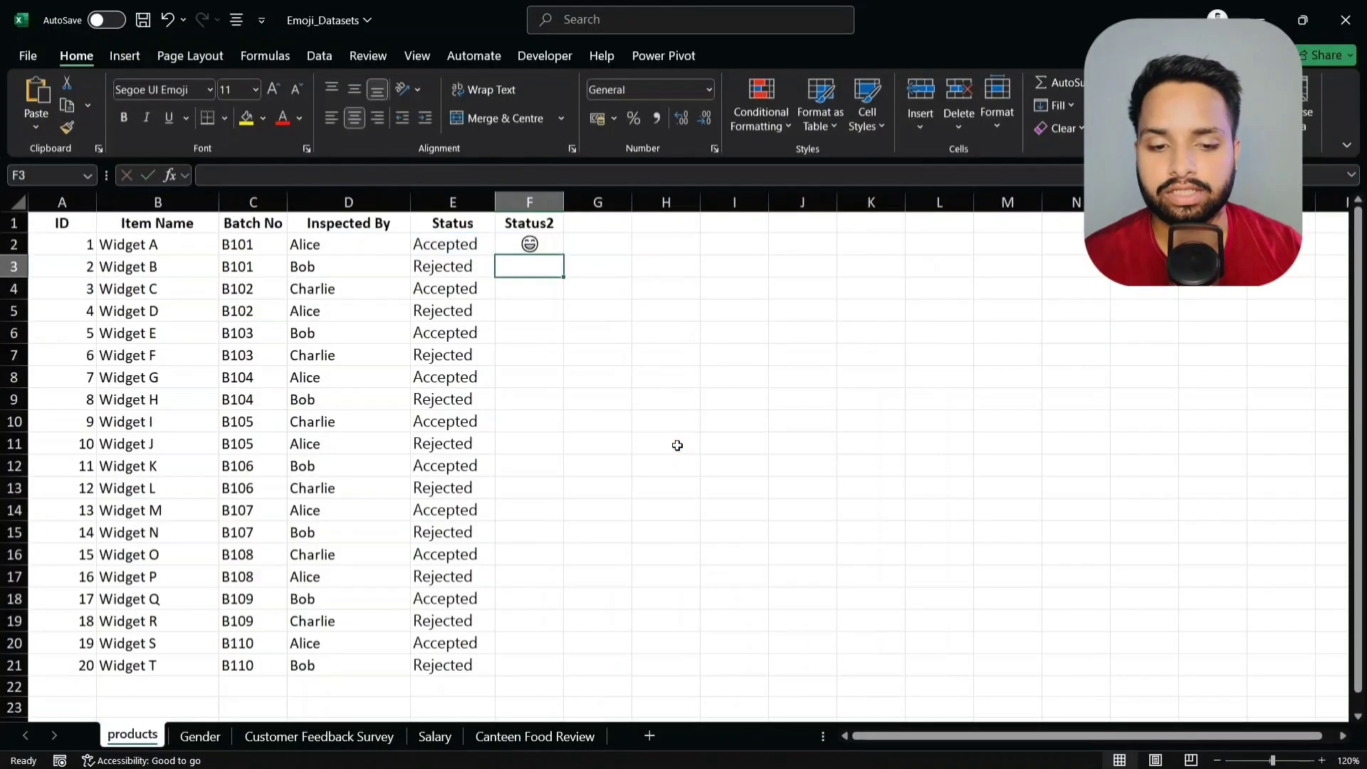
# - Fill the F2 emoji formula down to F21 and select the range F2:F21
pyautogui.click(539, 242)
pyautogui.moveTo(563, 259); pyautogui.dragTo(553, 668)
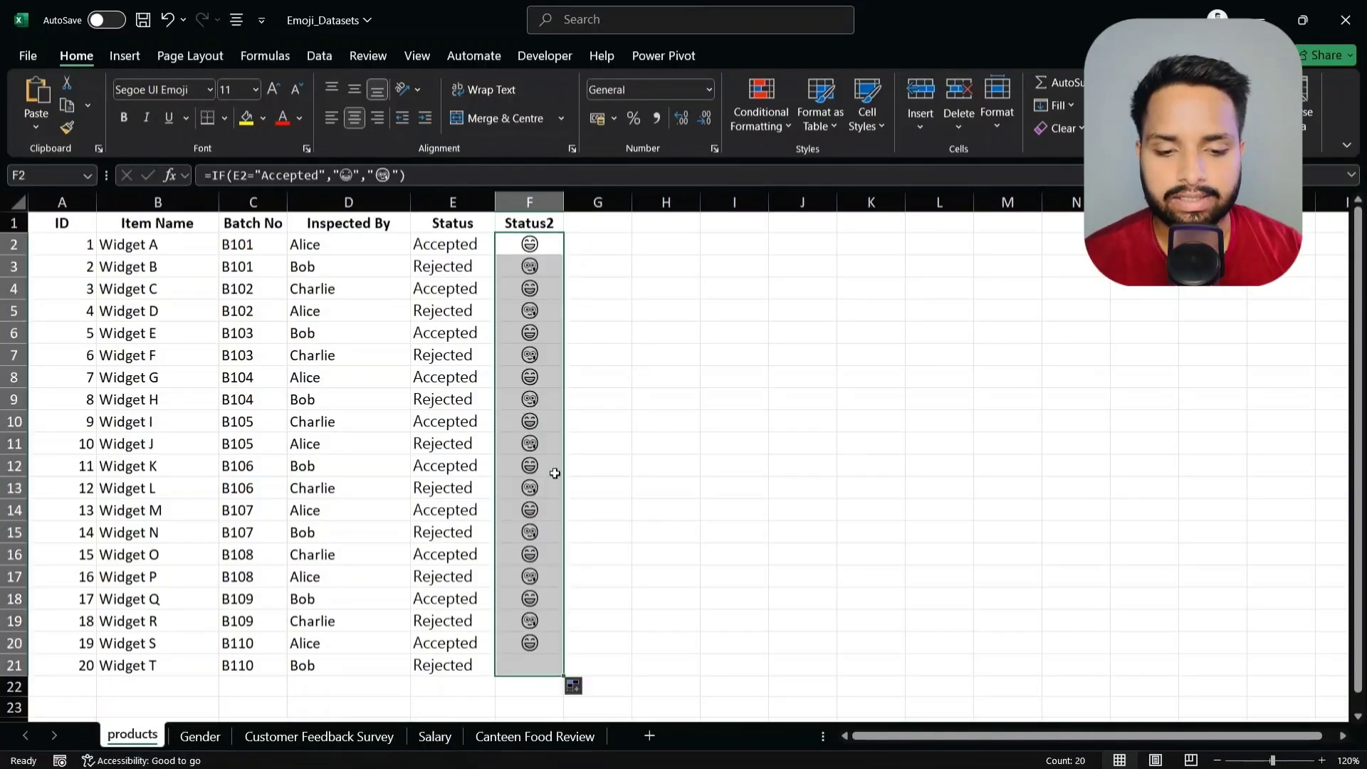
pyautogui.click(540, 270)
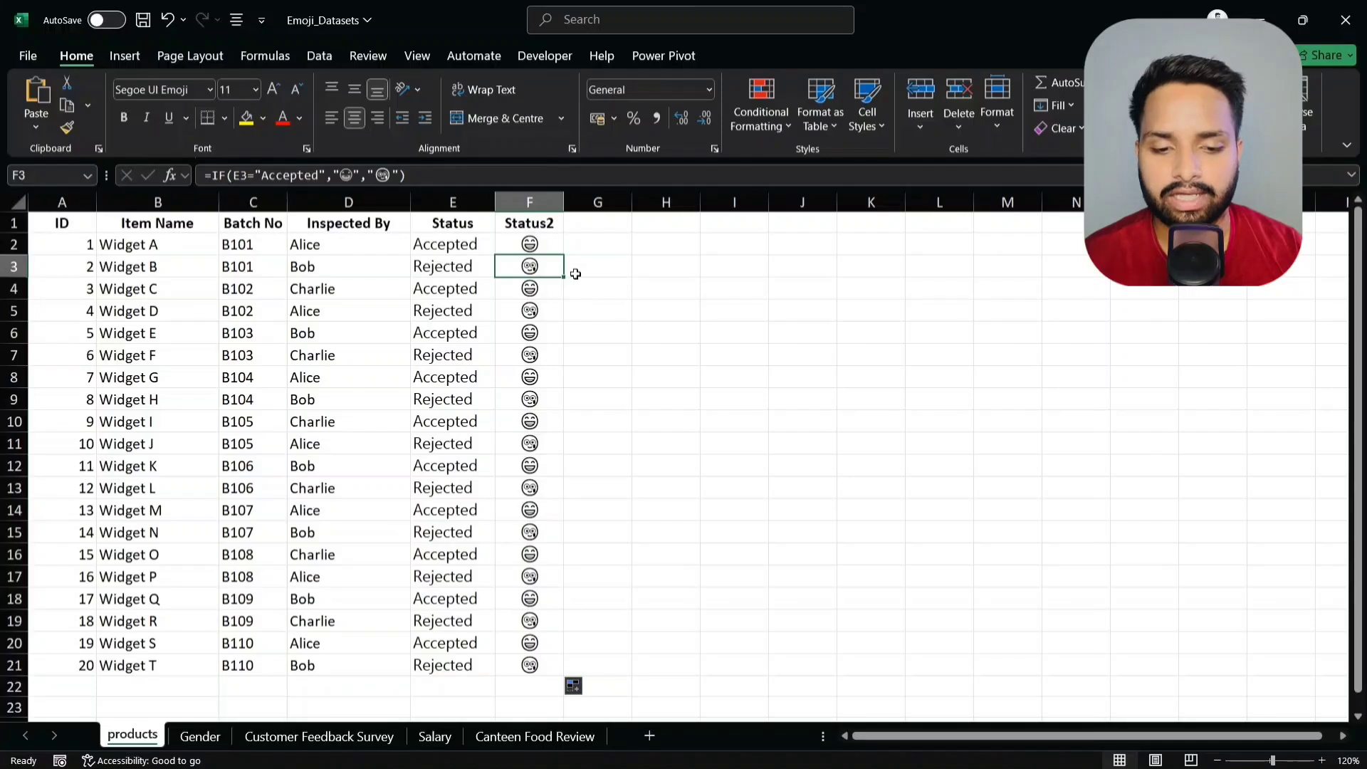
pyautogui.click(549, 247)
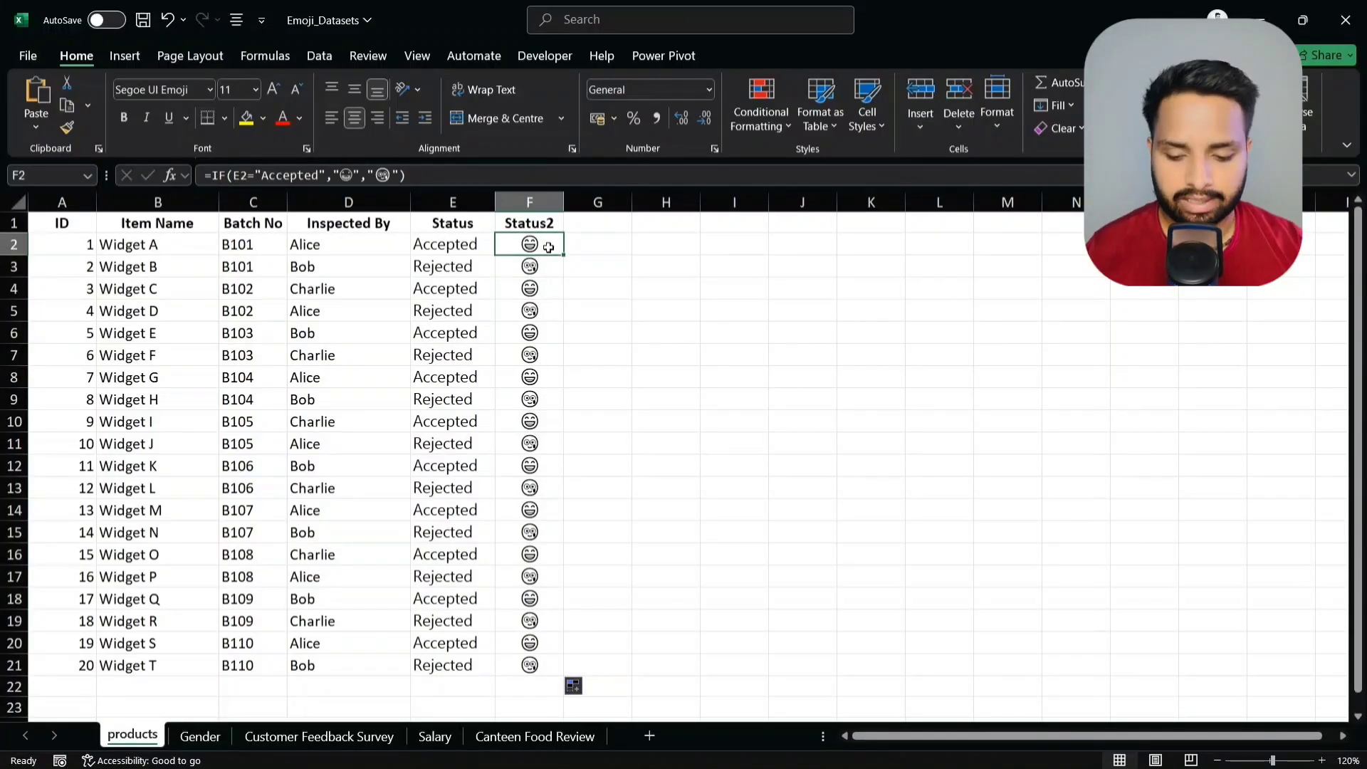
pyautogui.hotkey('ctrl', 'shift', 'Down')
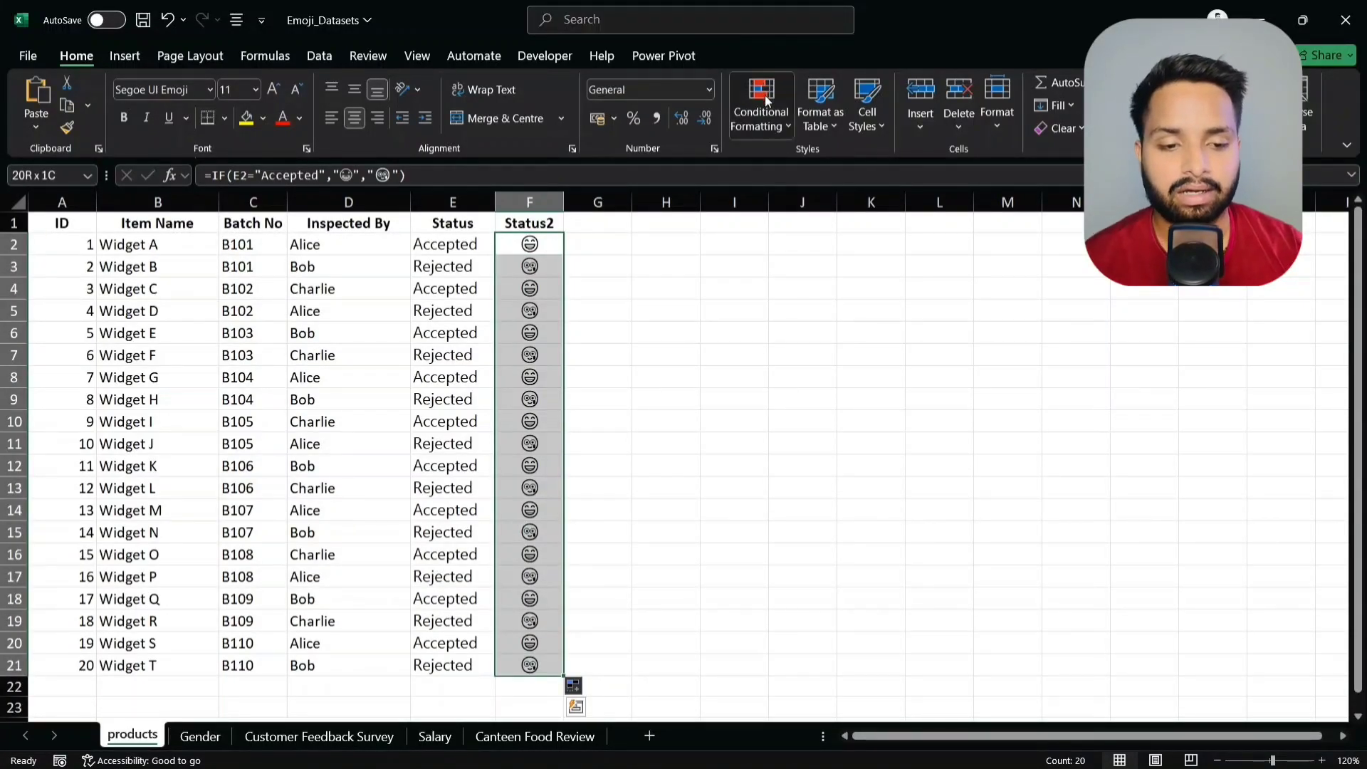
# - Start a formula-based conditional formatting rule for F2:F21 using =$E2="Accepted"
pyautogui.click(766, 101)
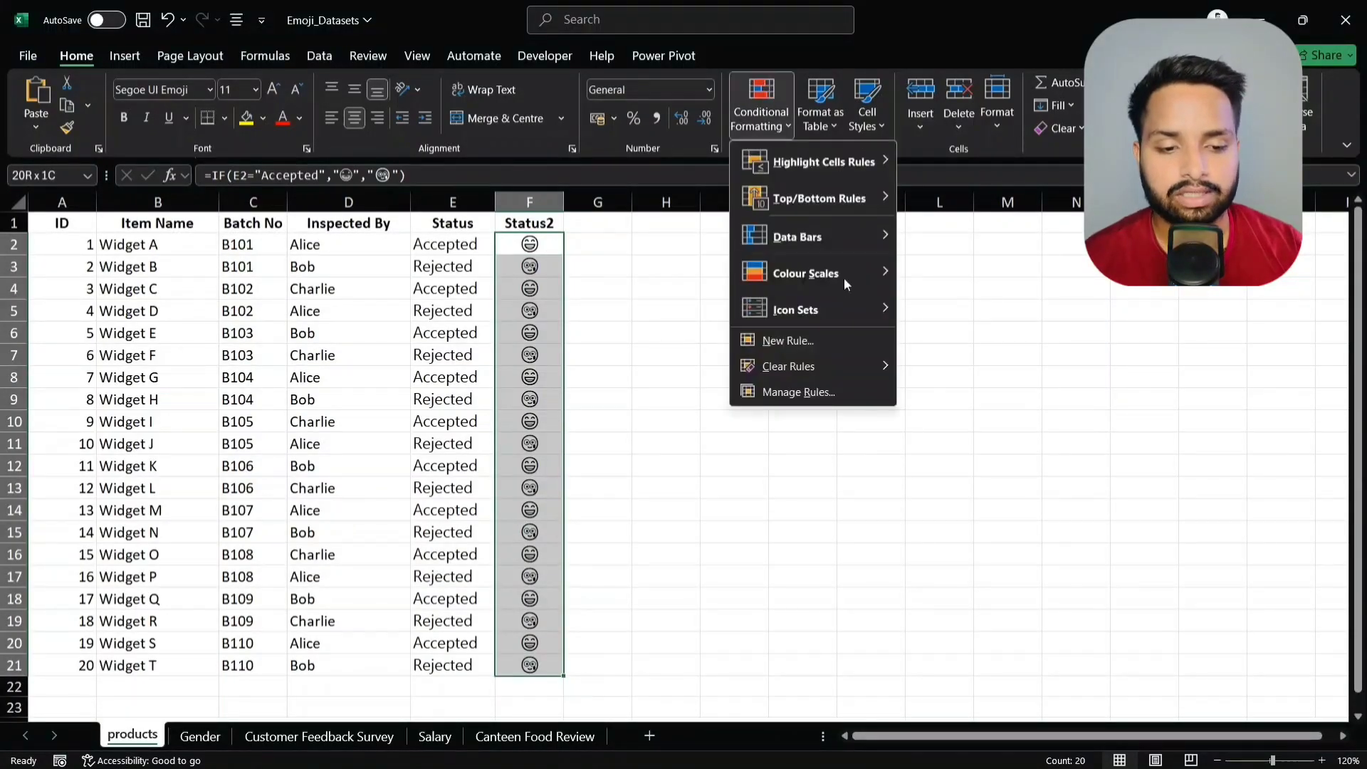
pyautogui.click(830, 349)
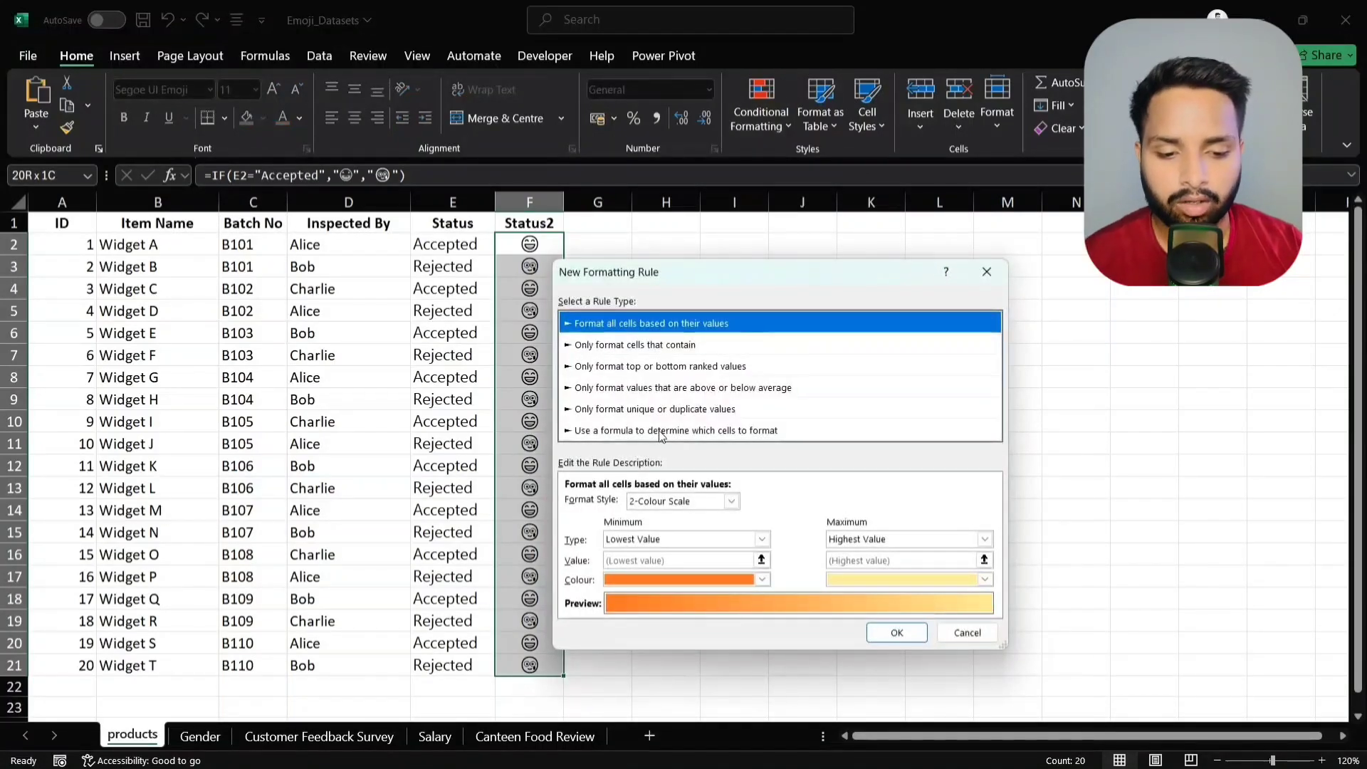
pyautogui.click(662, 433)
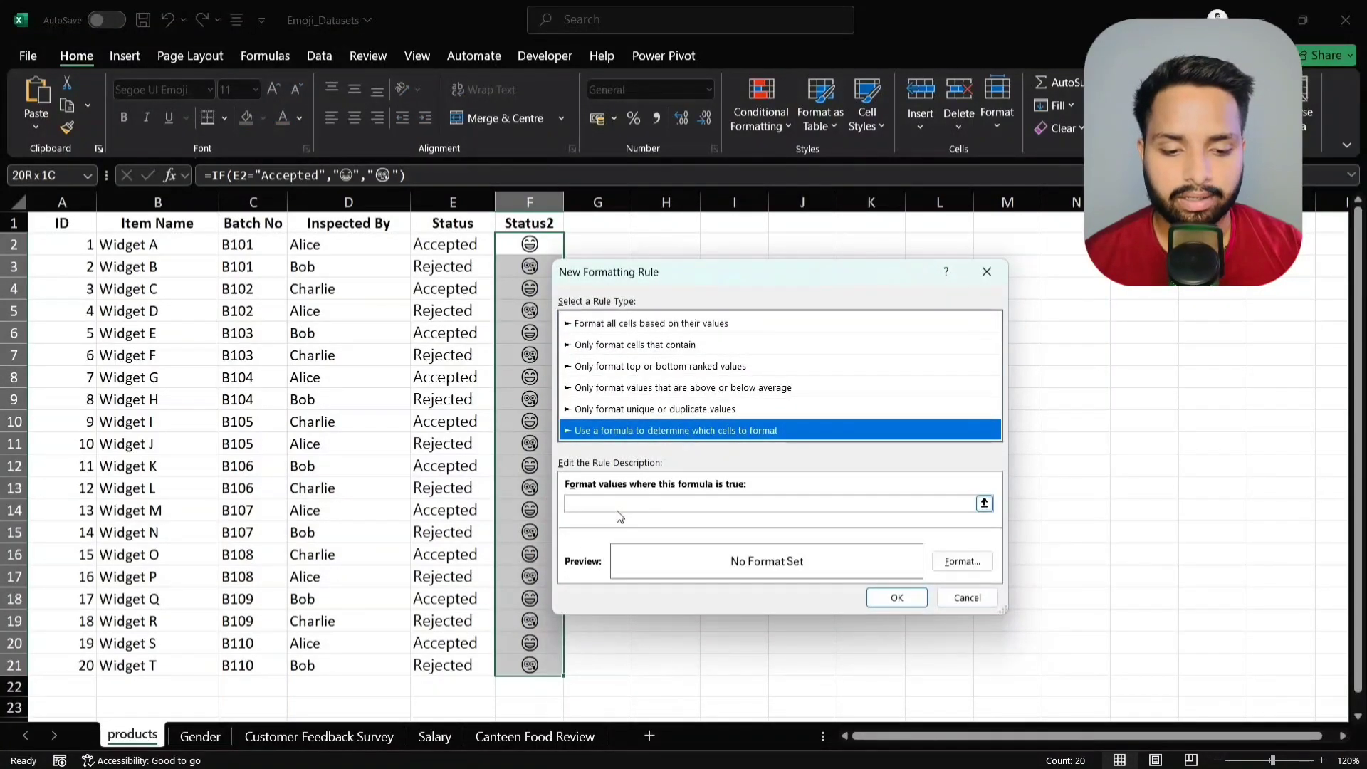
pyautogui.click(620, 504)
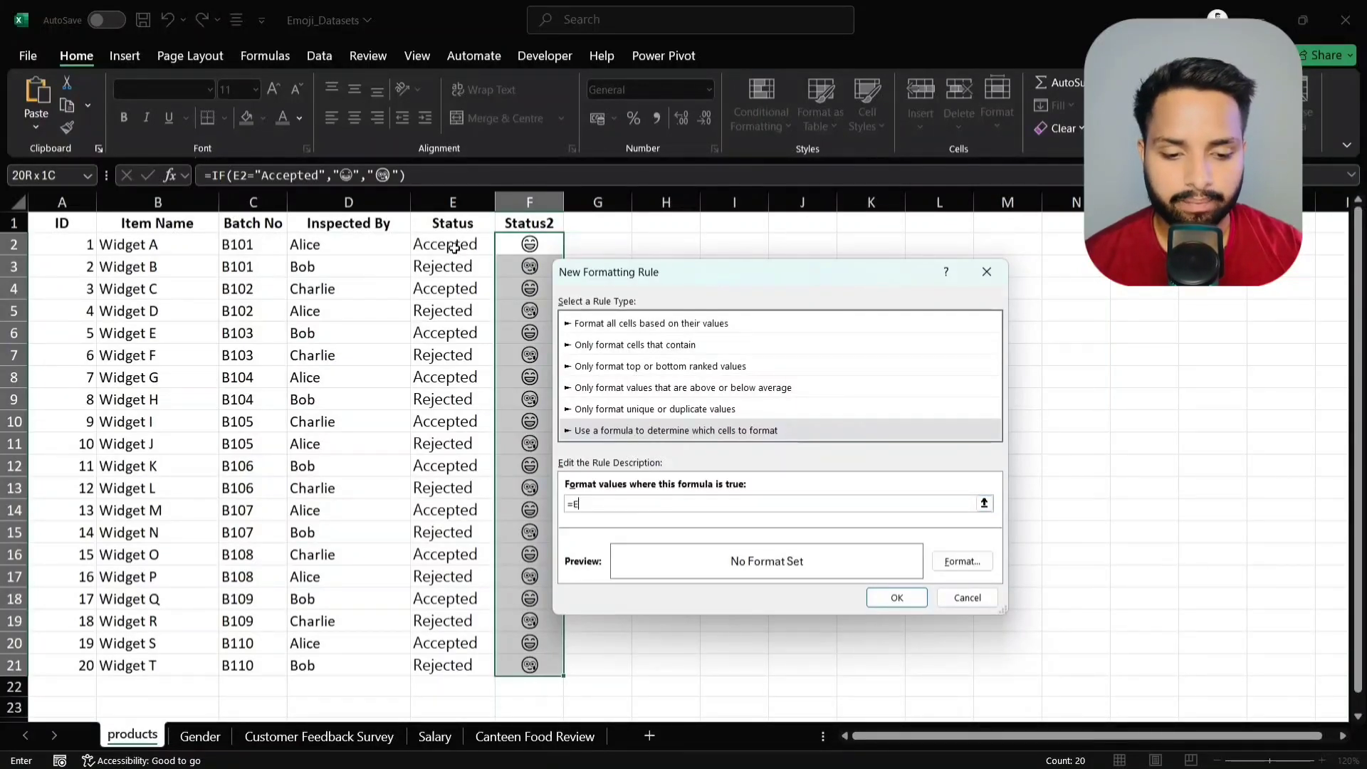
pyautogui.press('BackSpace')
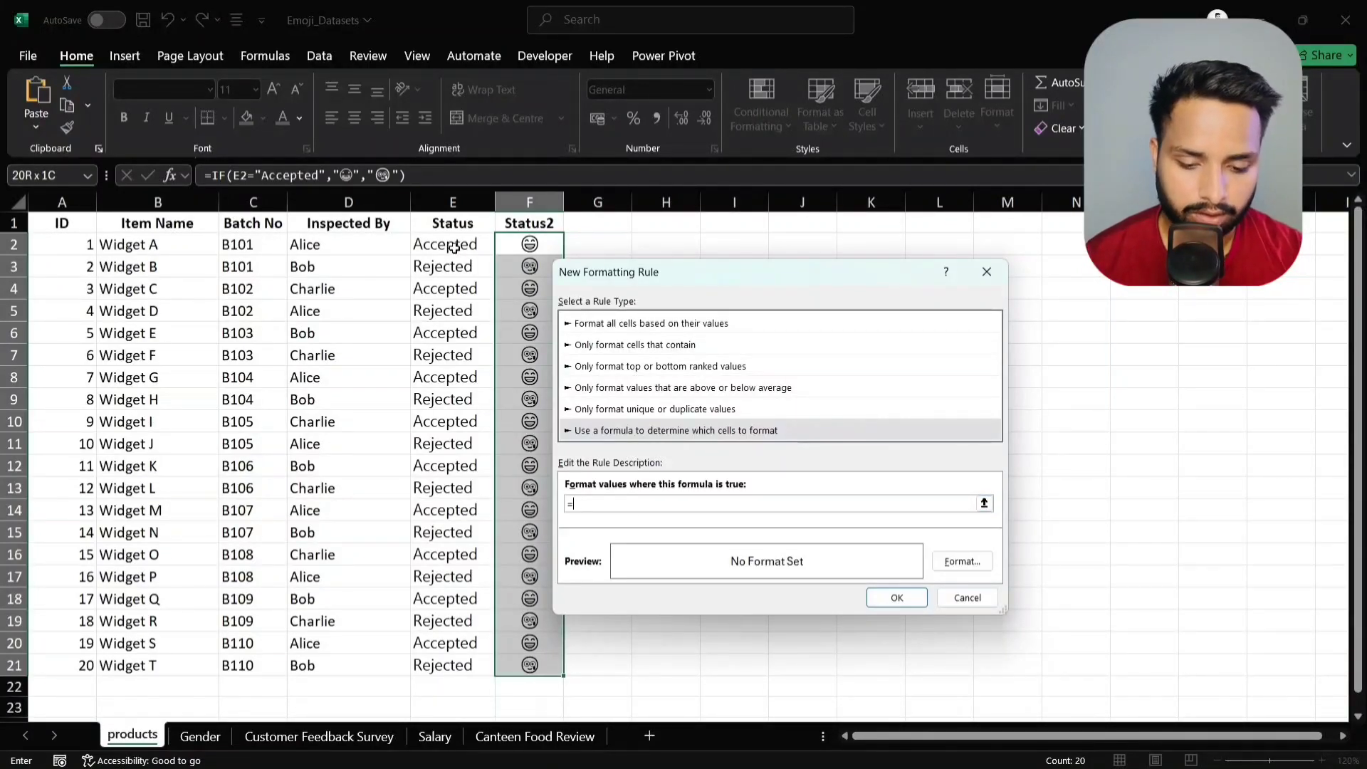
pyautogui.write('$E@')
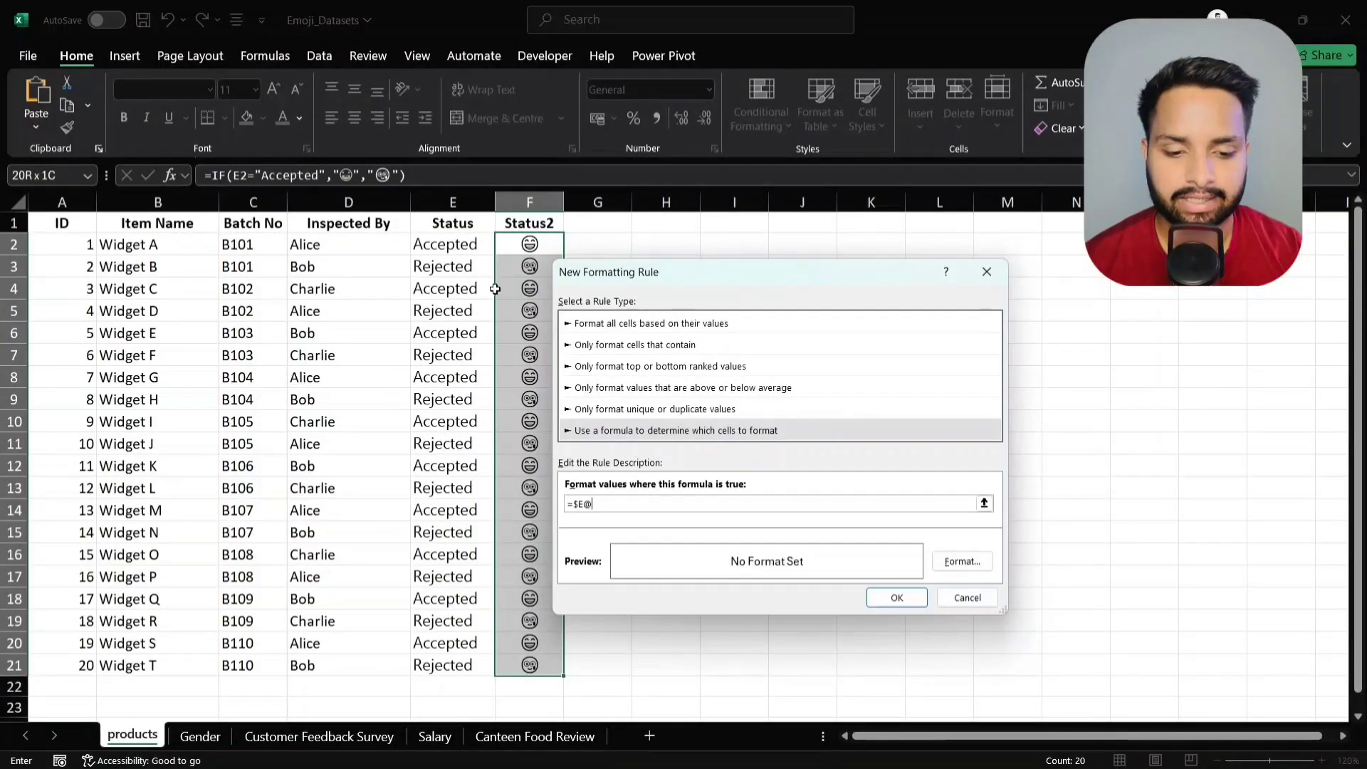
pyautogui.press('BackSpace')
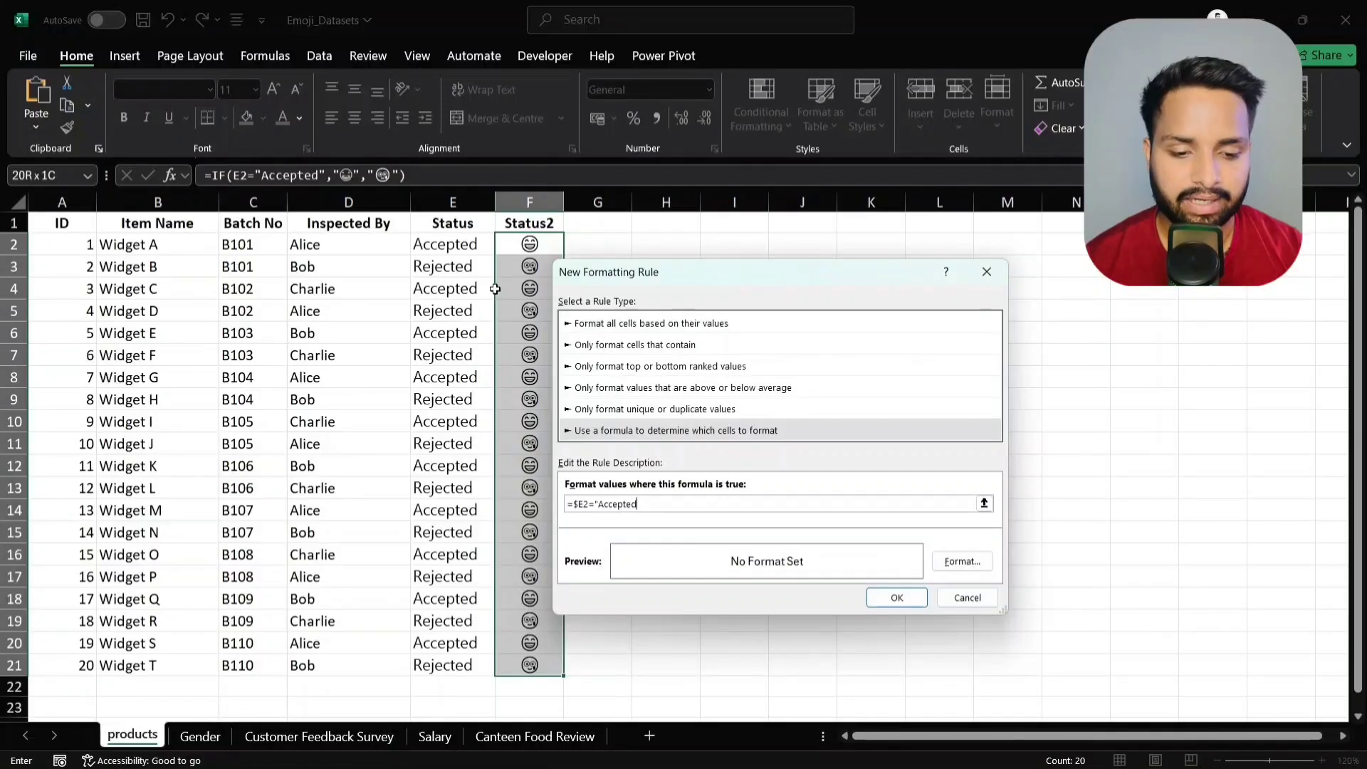
# - Give the Accepted rule a trial light red fill and red font
pyautogui.click(960, 563)
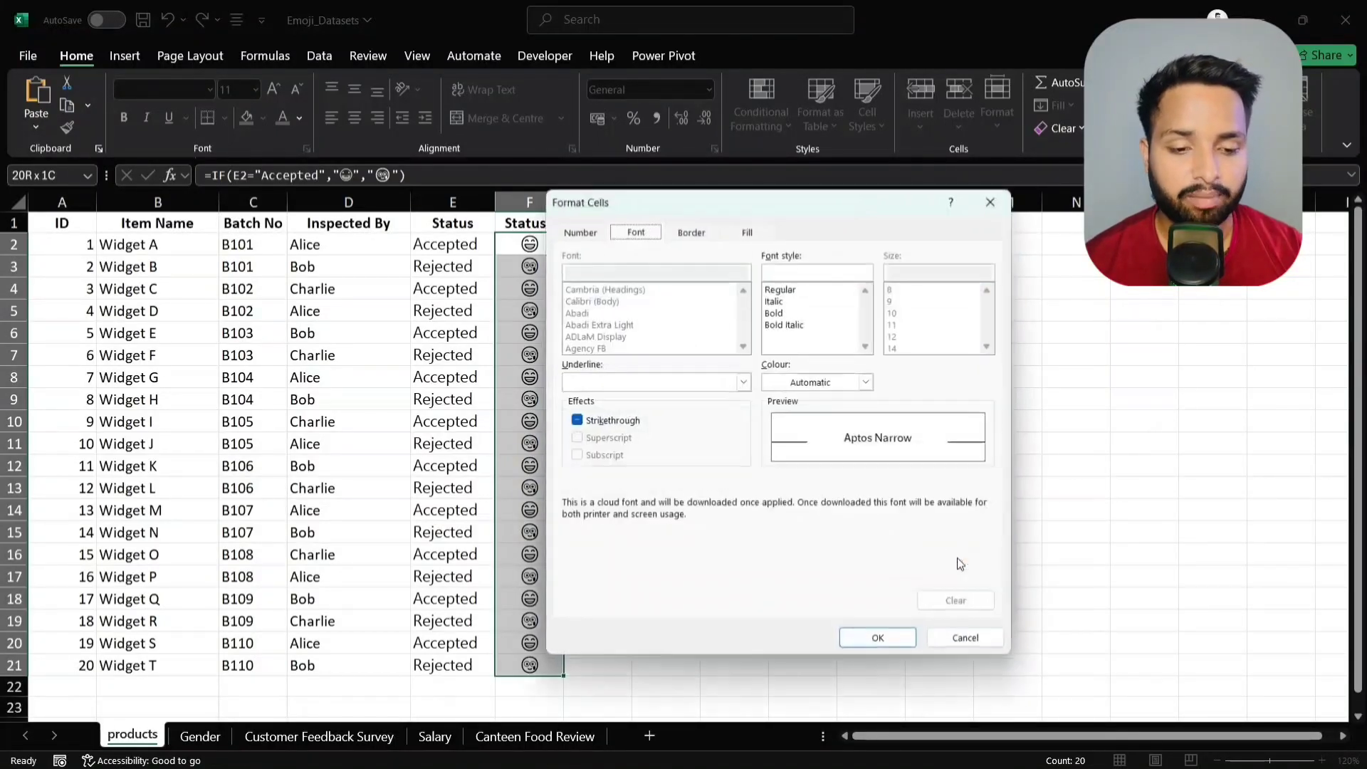
pyautogui.click(748, 227)
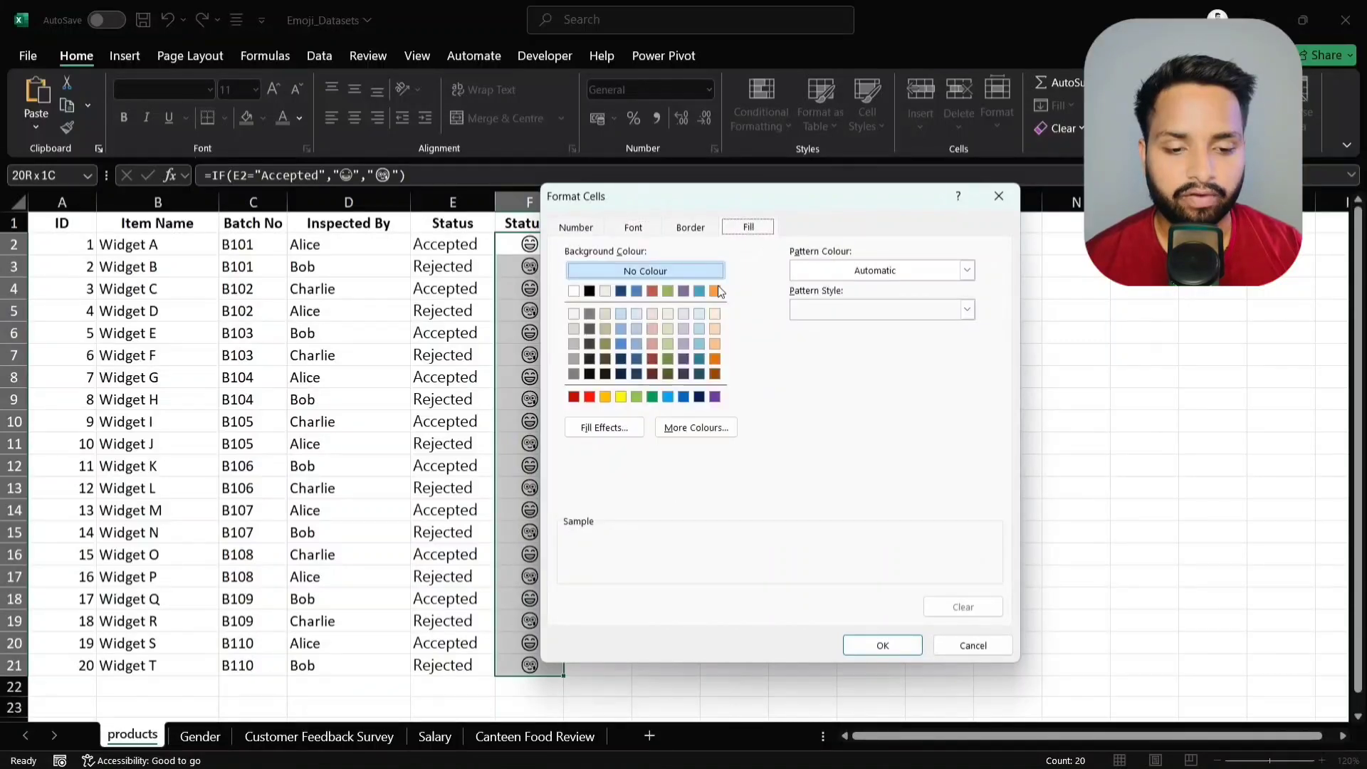
pyautogui.click(652, 327)
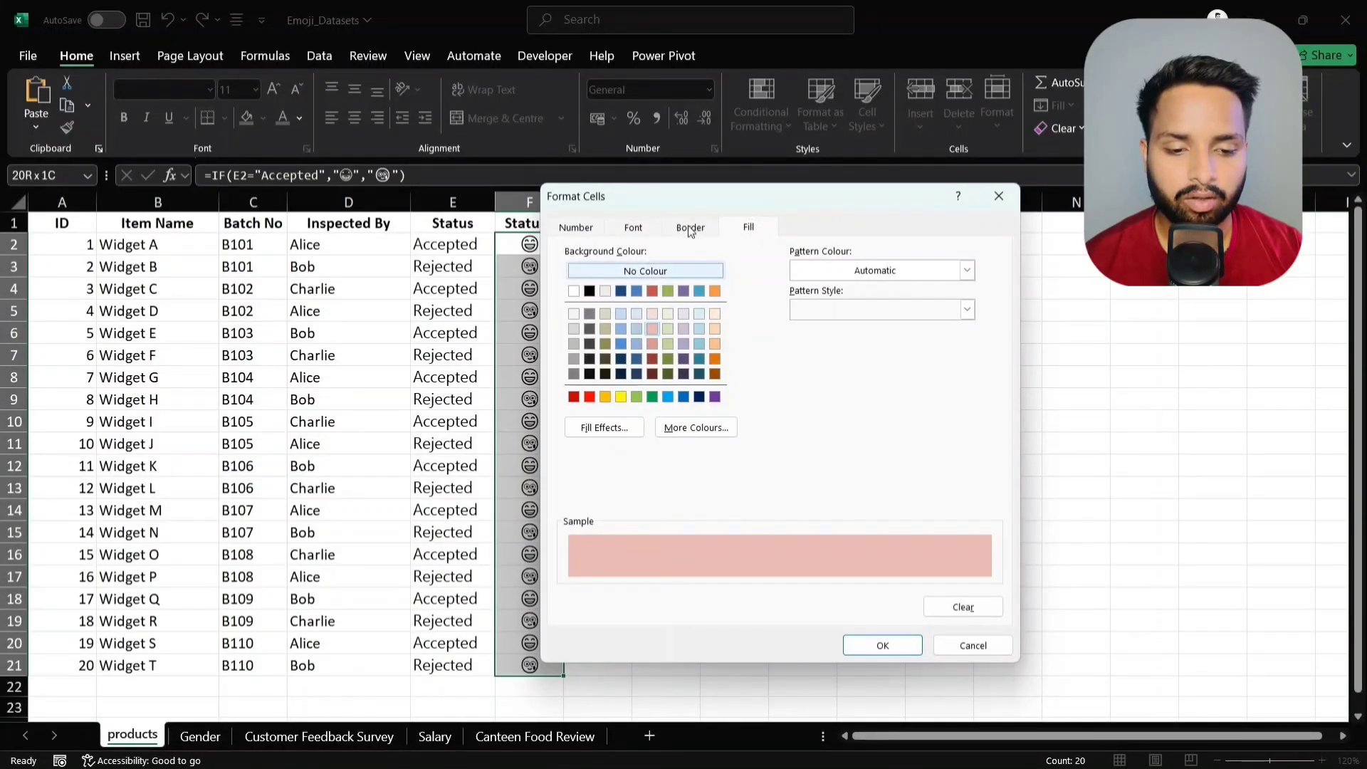
pyautogui.click(631, 228)
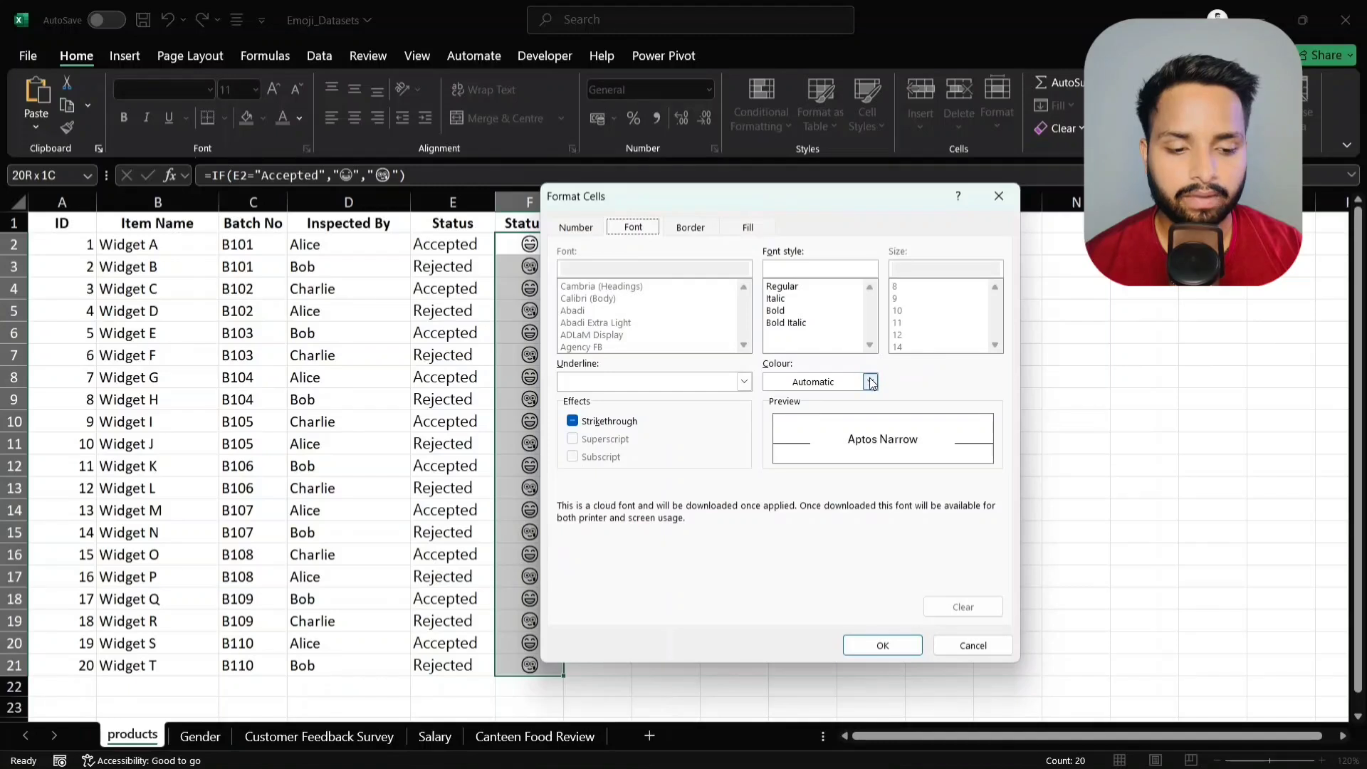
pyautogui.click(870, 381)
pyautogui.click(799, 641)
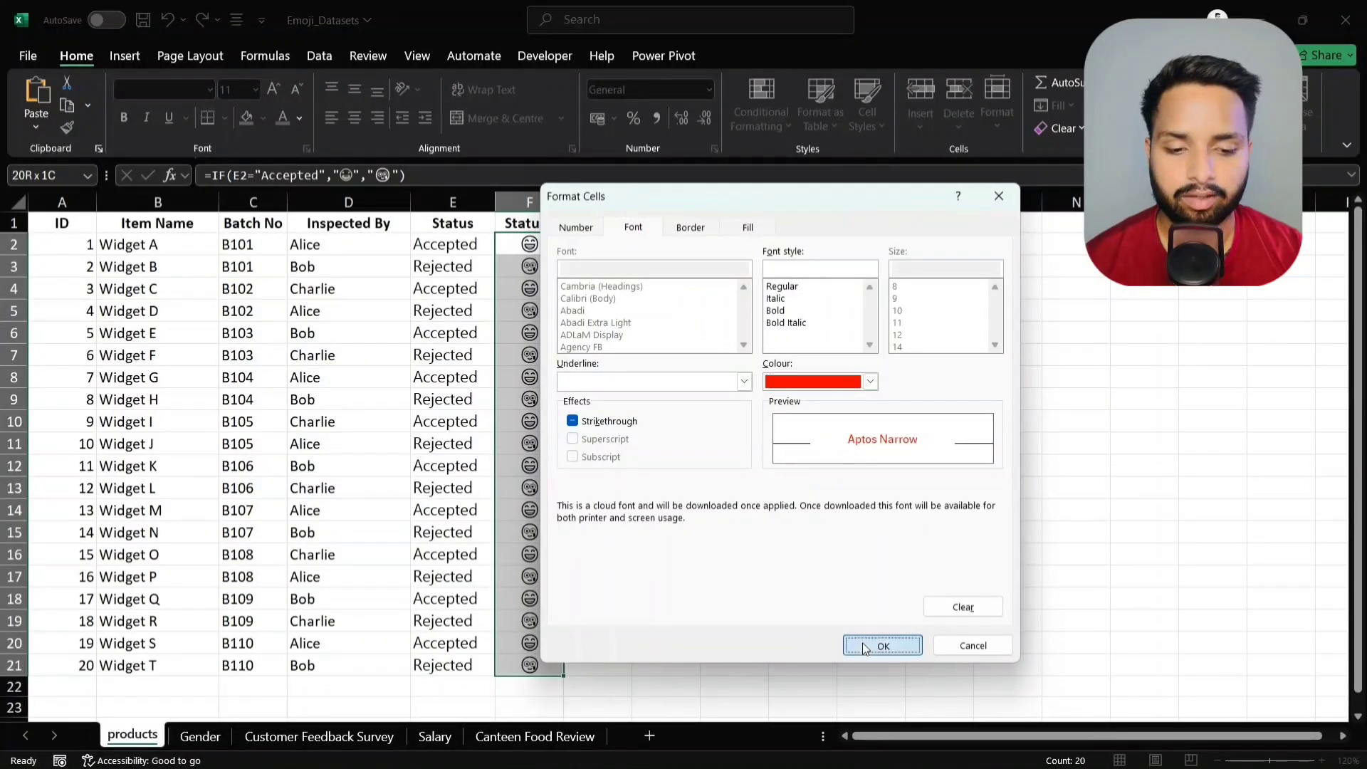
pyautogui.click(861, 642)
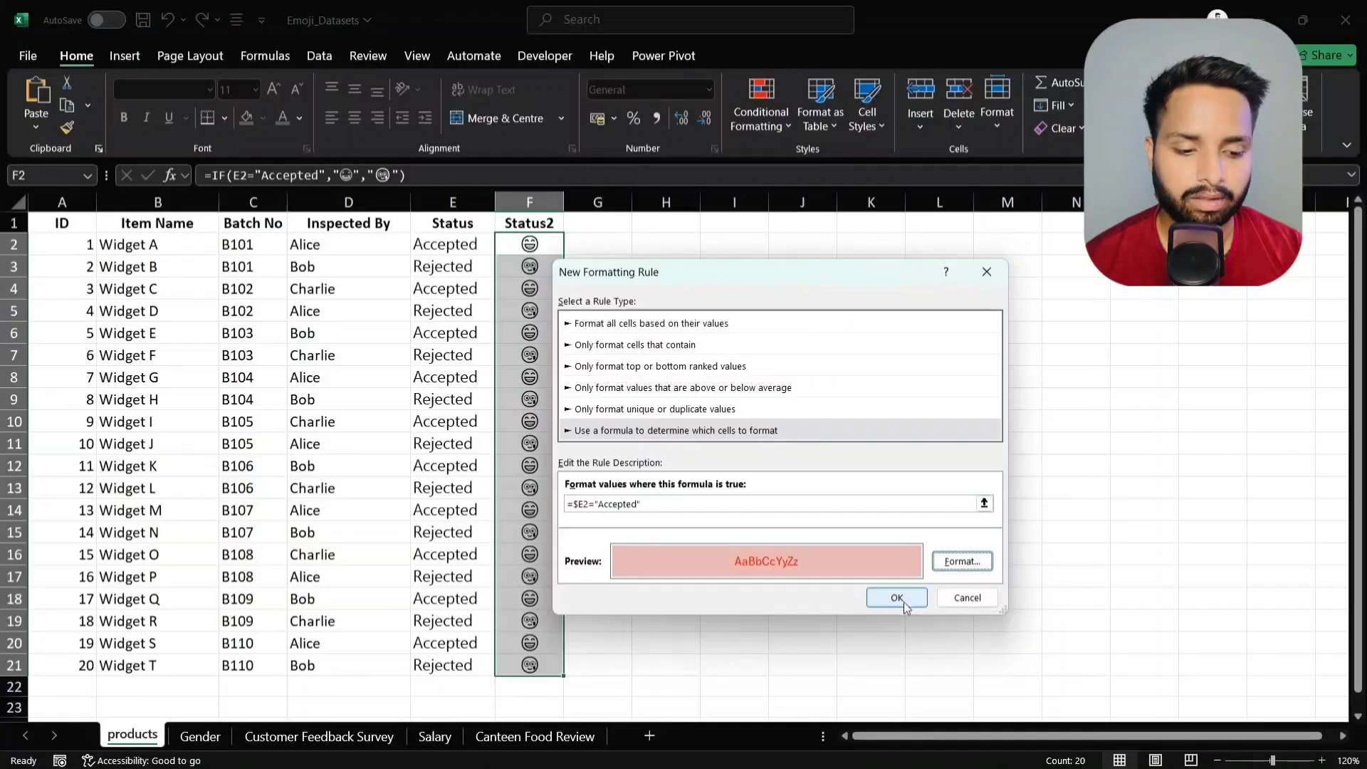
# - Change the rule's format to green font on a light green fill and save it
pyautogui.click(964, 562)
pyautogui.click(870, 381)
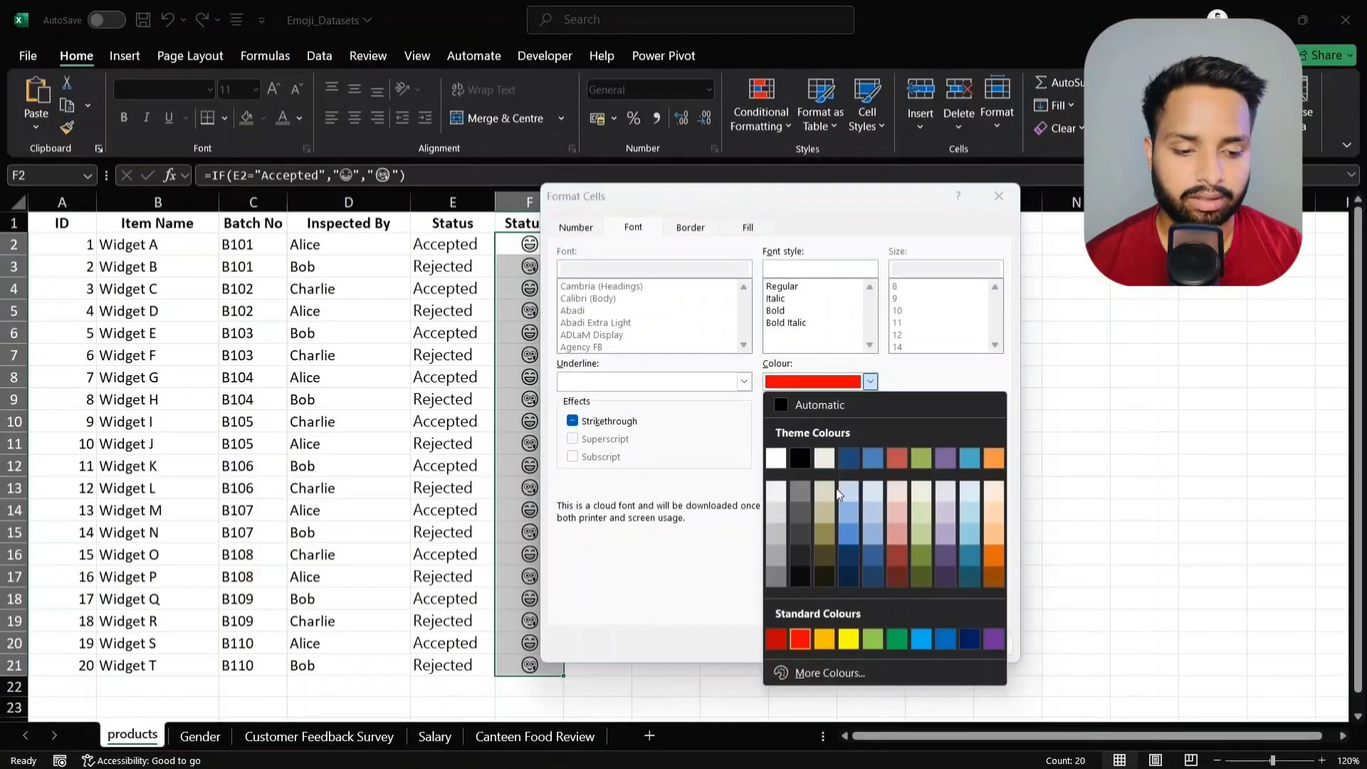
pyautogui.click(900, 644)
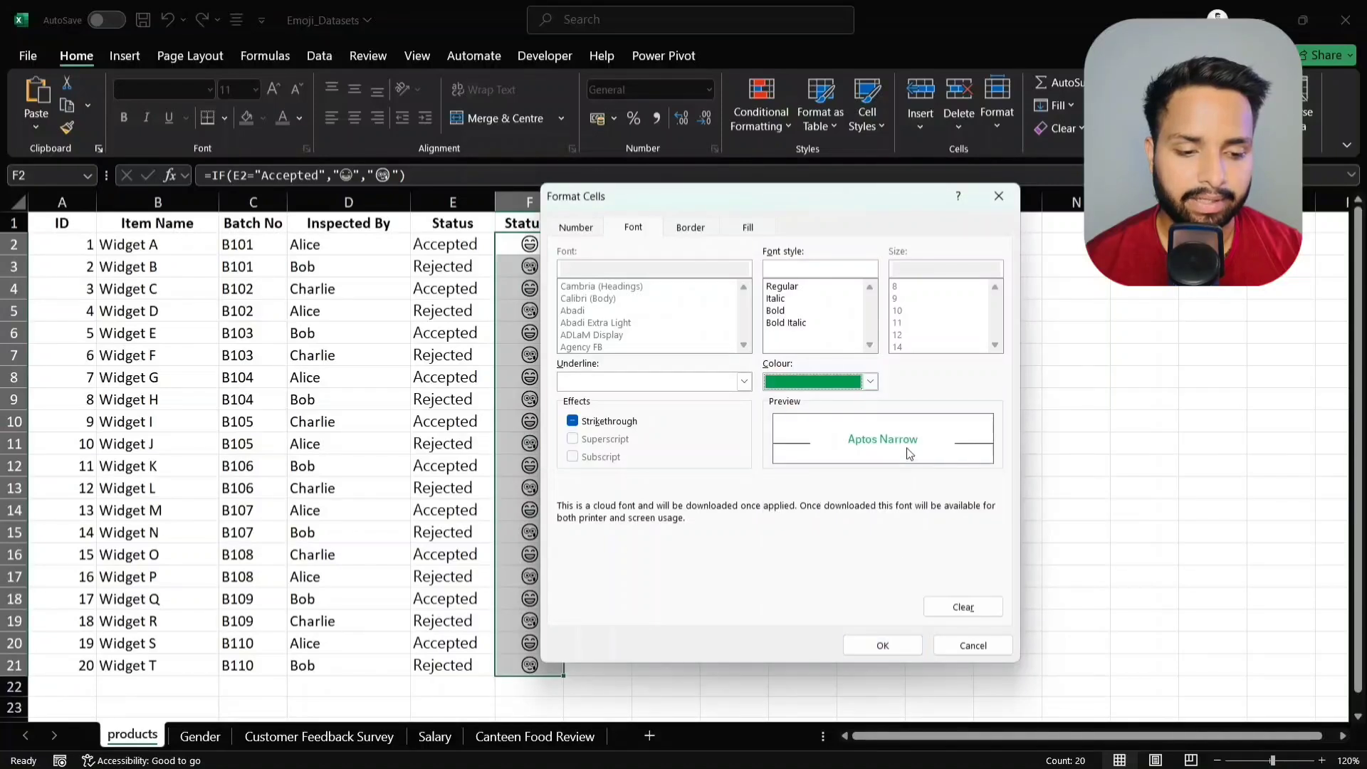
pyautogui.click(748, 228)
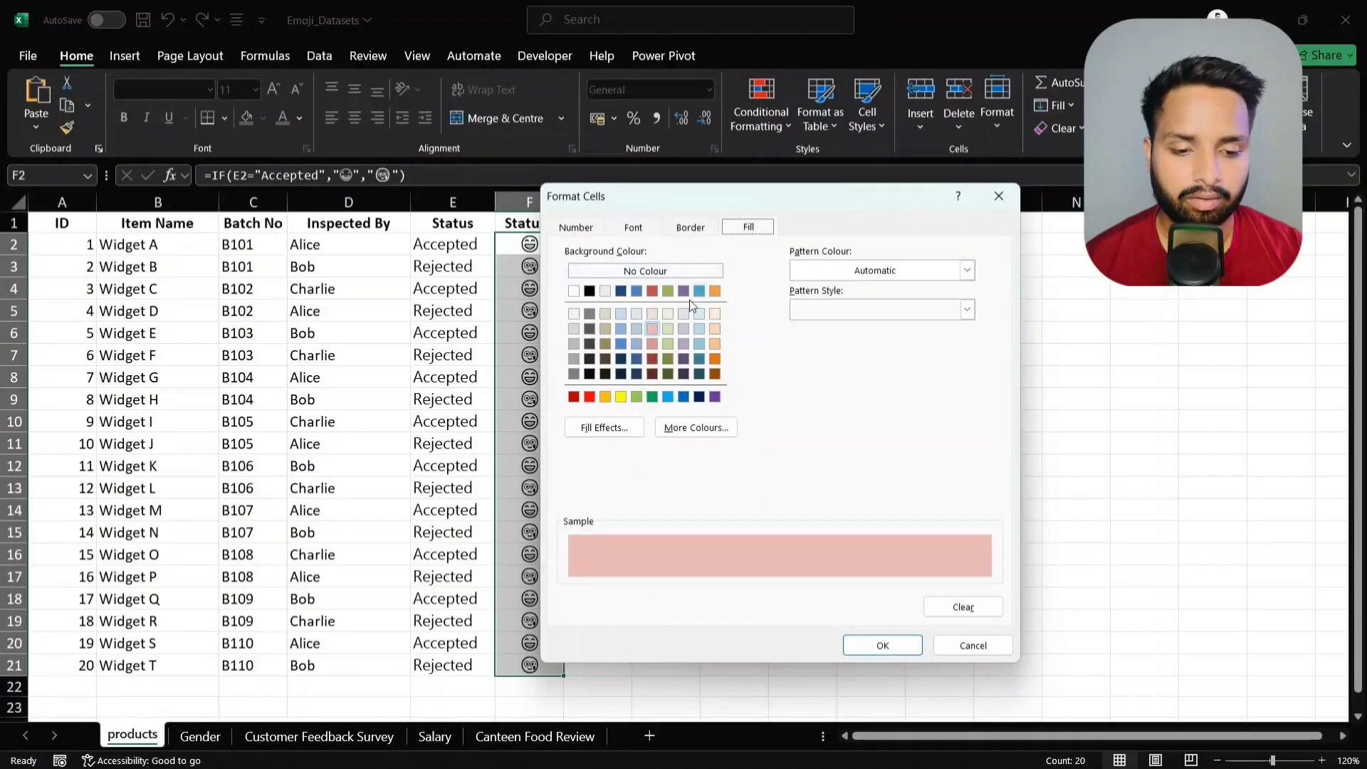
pyautogui.click(668, 327)
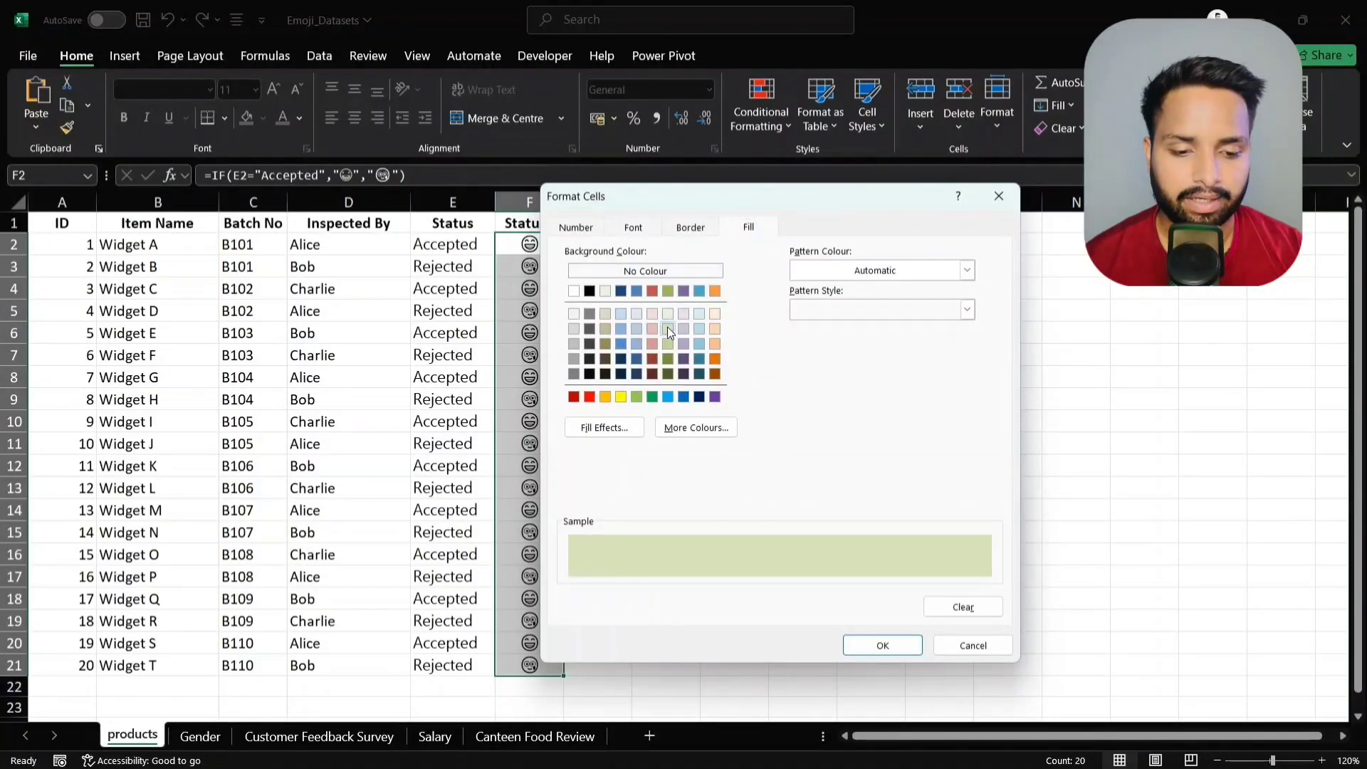
pyautogui.click(883, 645)
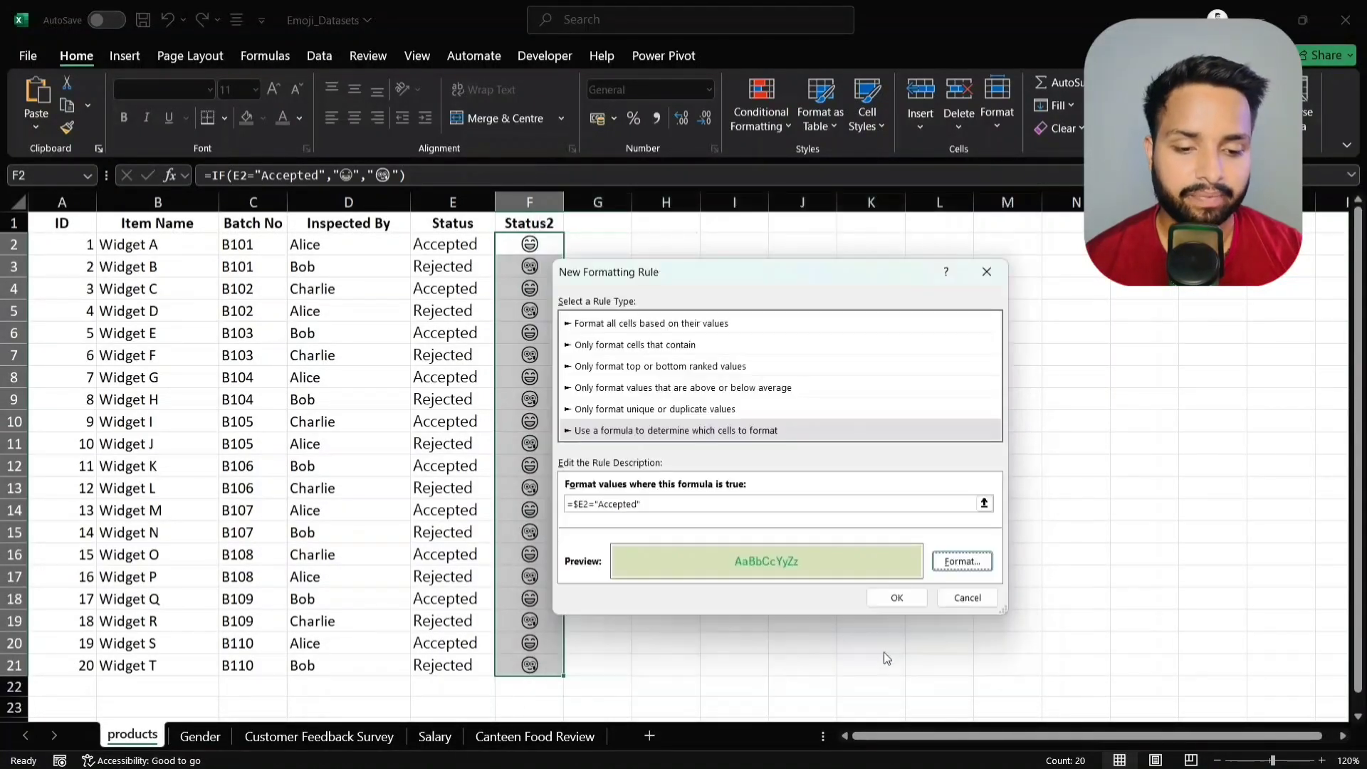
pyautogui.click(896, 597)
# - Select F2:F21 and create a formula rule with =$E2="Rejected"
pyautogui.click(702, 390)
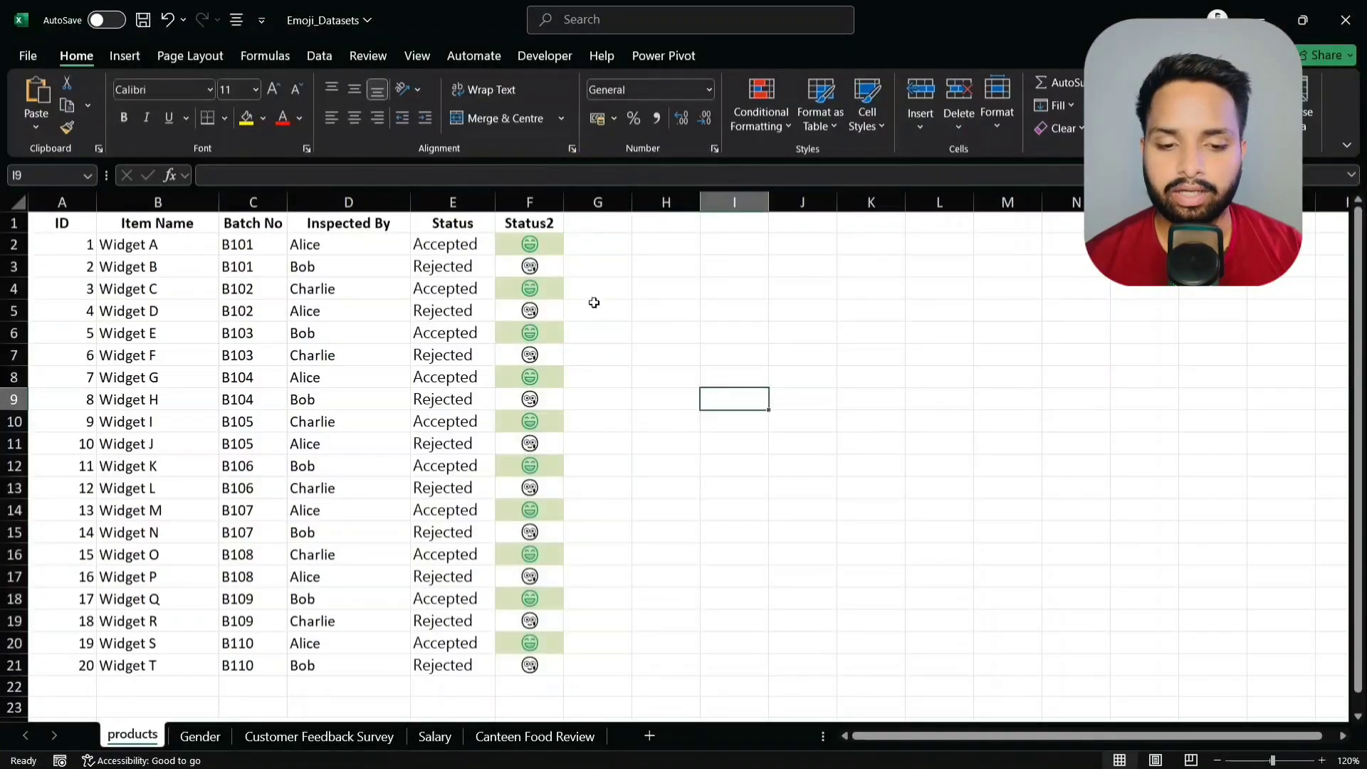
pyautogui.click(543, 250)
pyautogui.hotkey('ctrl', 'shift', 'Down')
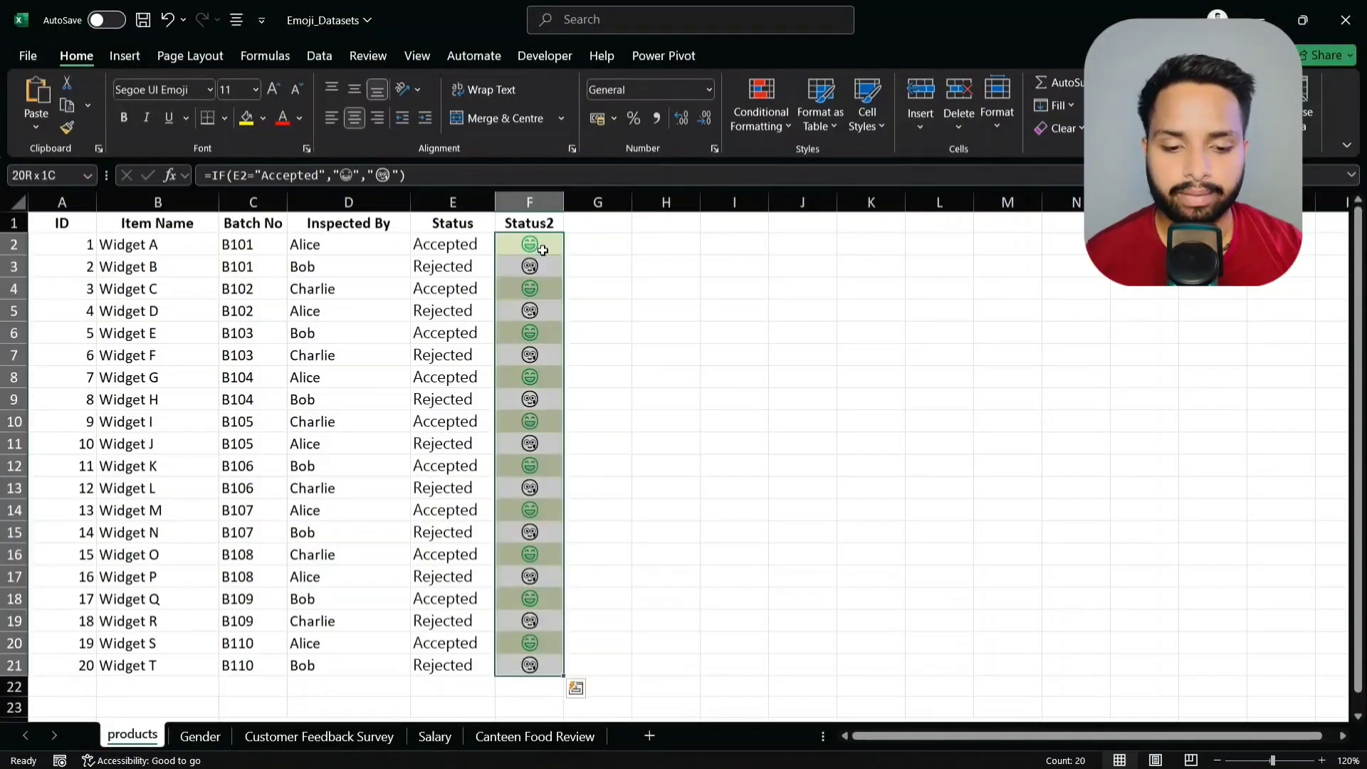
pyautogui.click(786, 125)
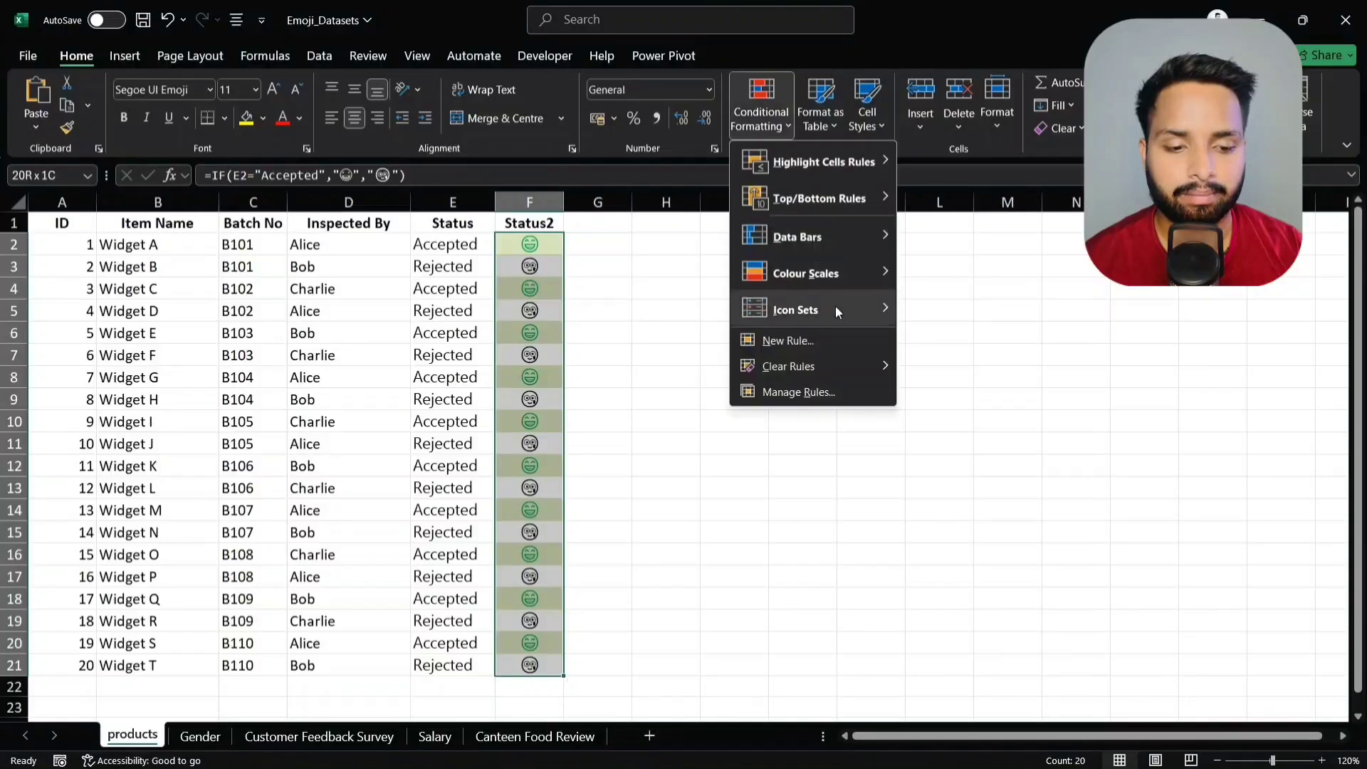
pyautogui.click(817, 333)
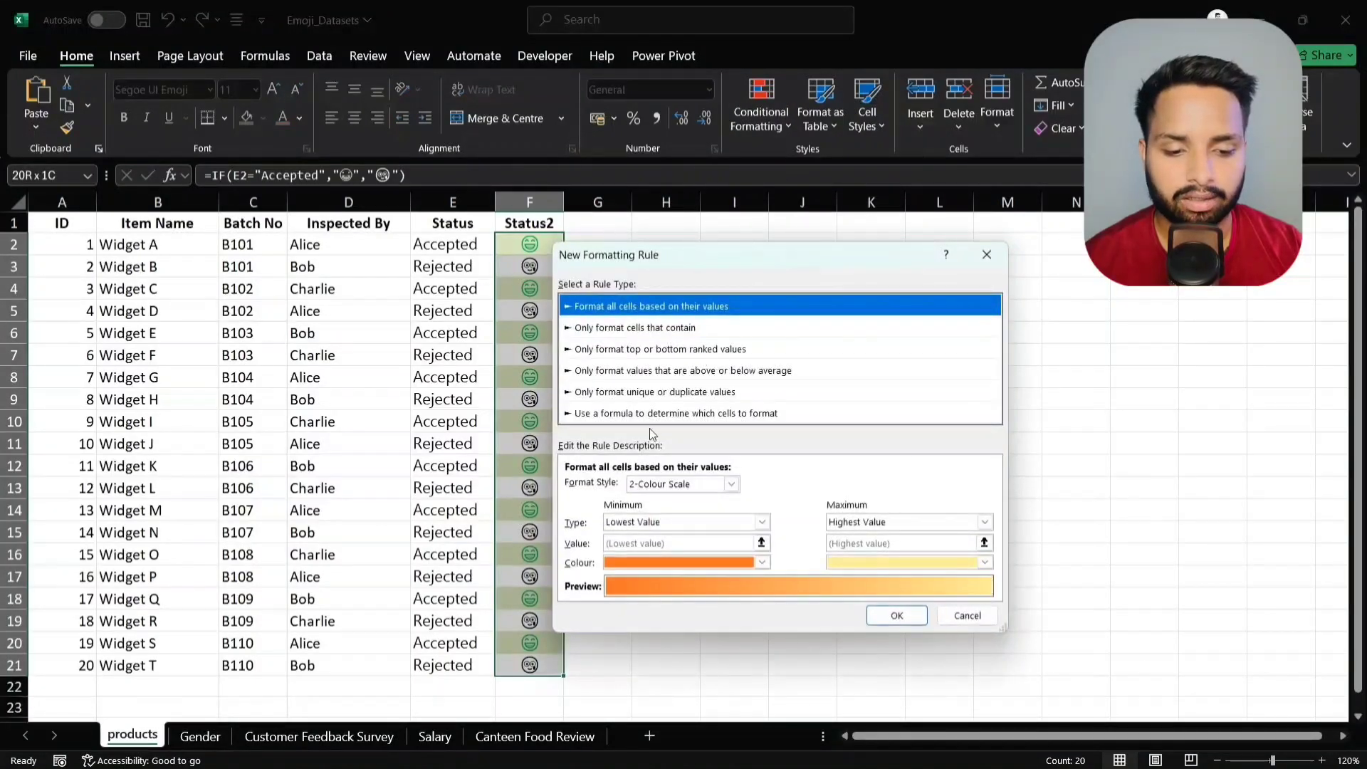
pyautogui.click(643, 413)
pyautogui.click(619, 489)
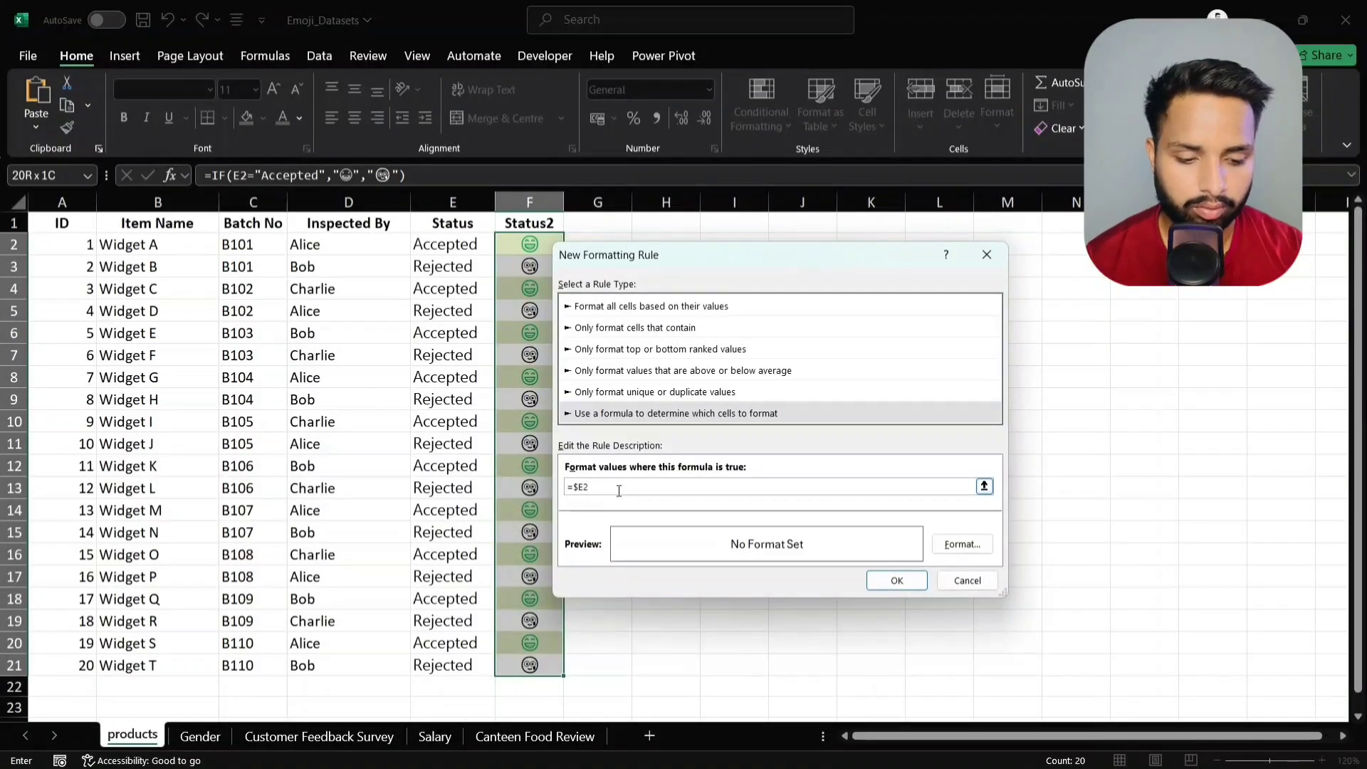
pyautogui.write('=$E2="Re')
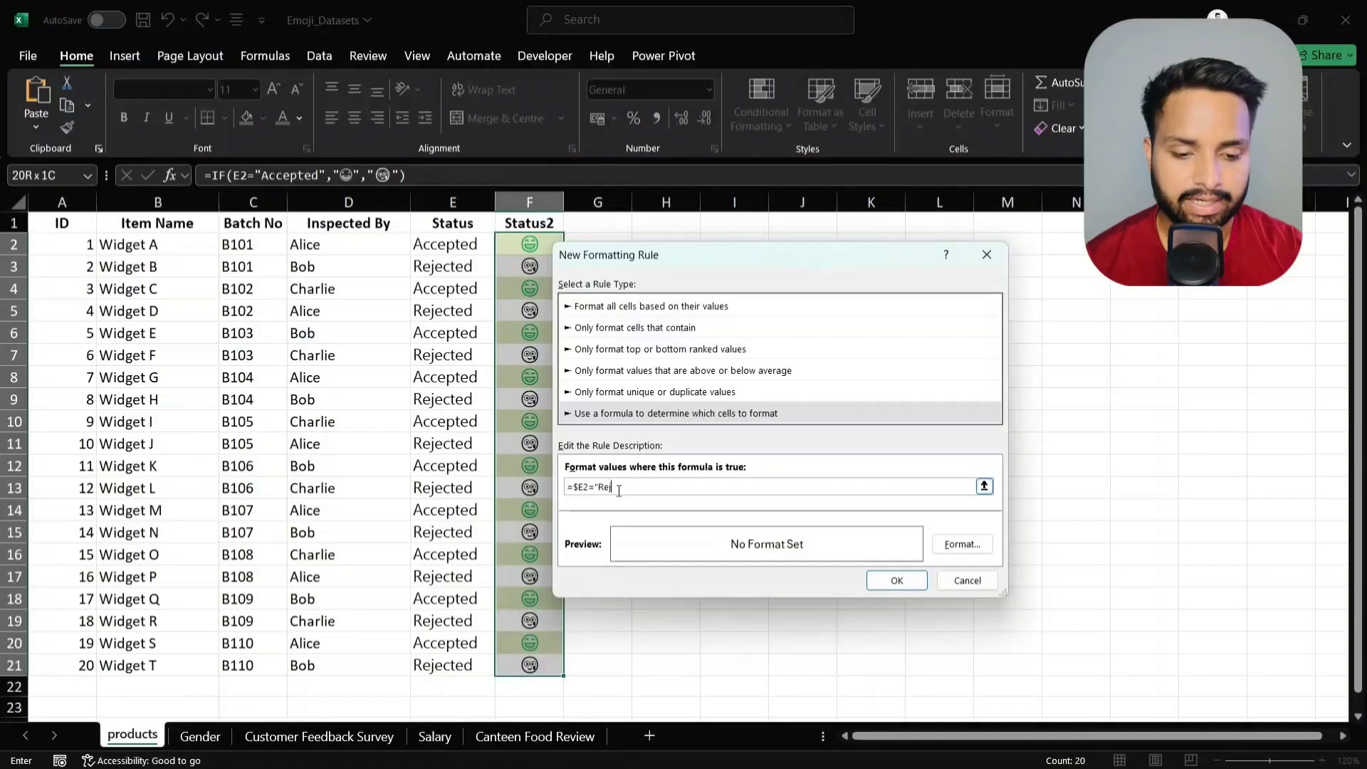
pyautogui.write('jected"')
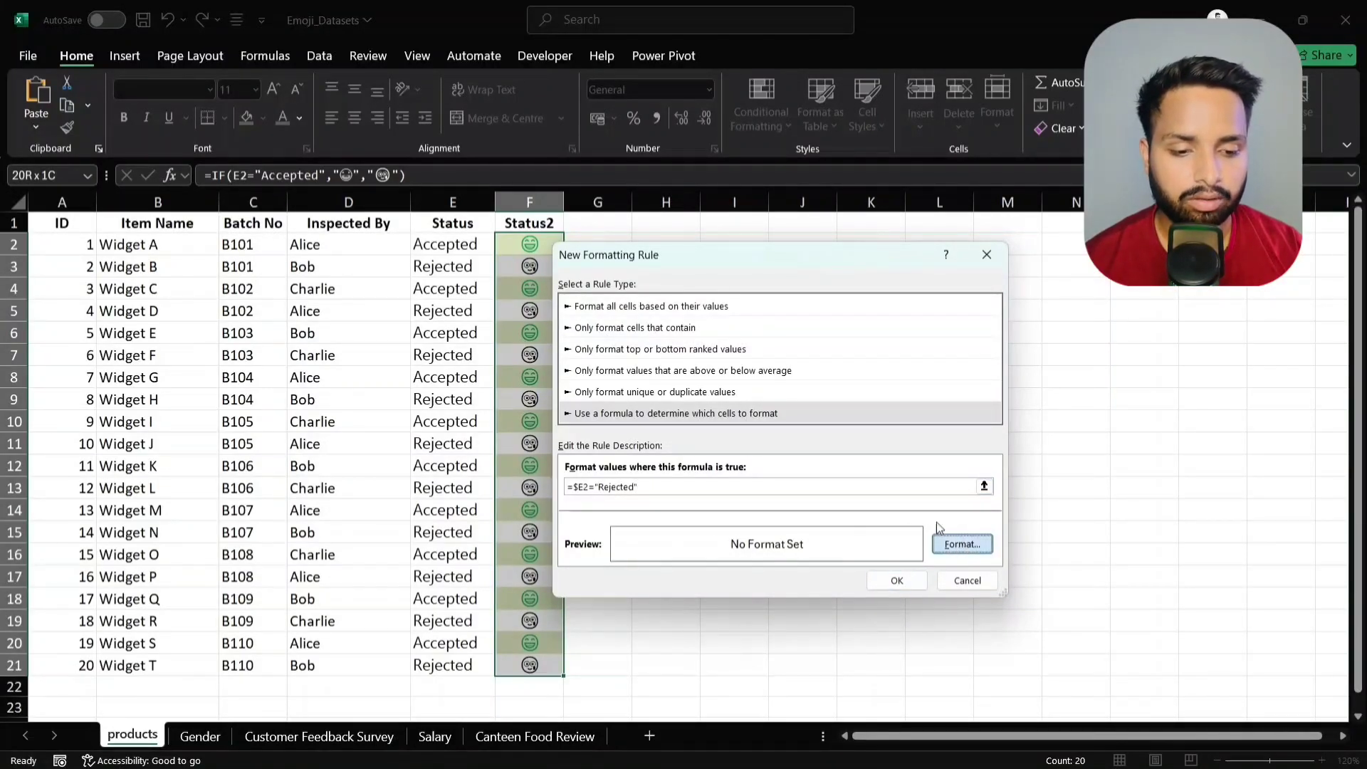
# - Format the Rejected rule with a light pink fill and red font, and save it
pyautogui.click(960, 543)
pyautogui.click(654, 311)
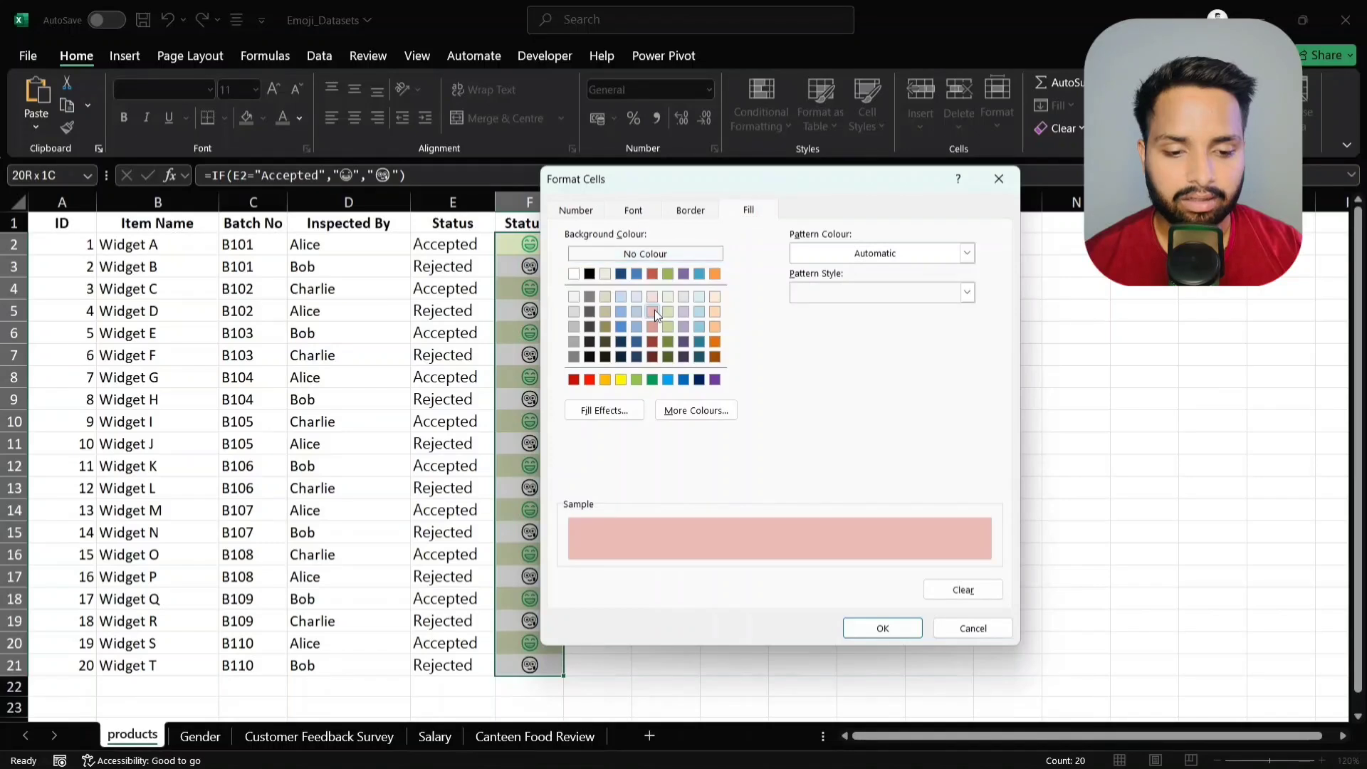
pyautogui.click(646, 212)
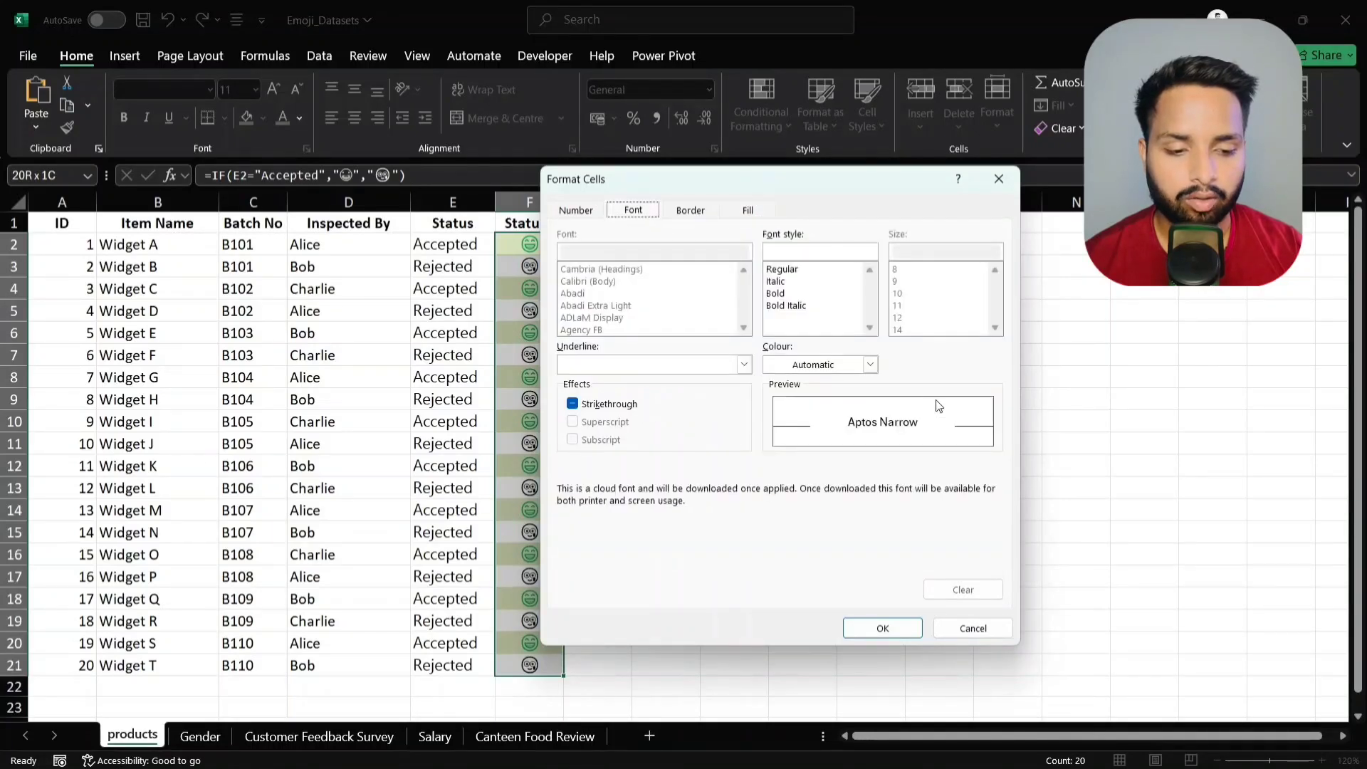
pyautogui.click(870, 365)
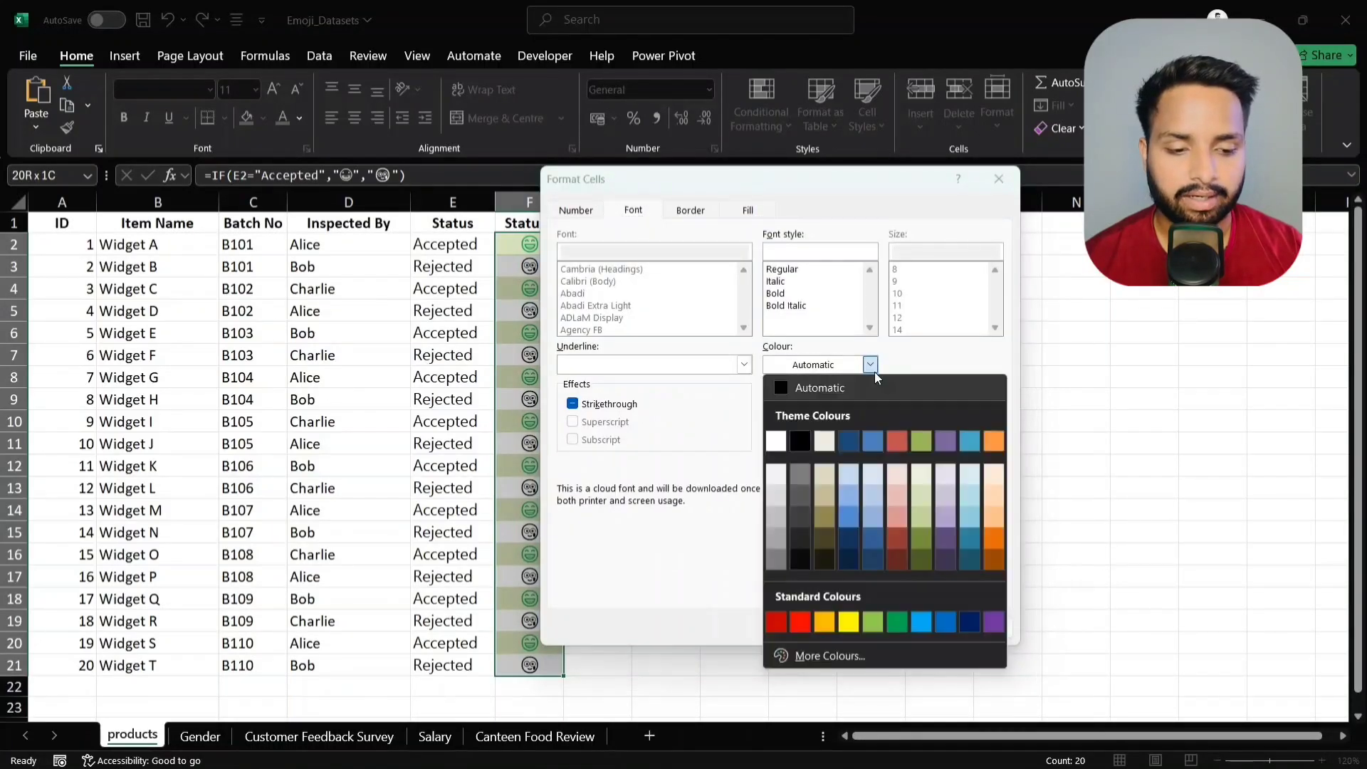
pyautogui.click(800, 622)
pyautogui.click(902, 626)
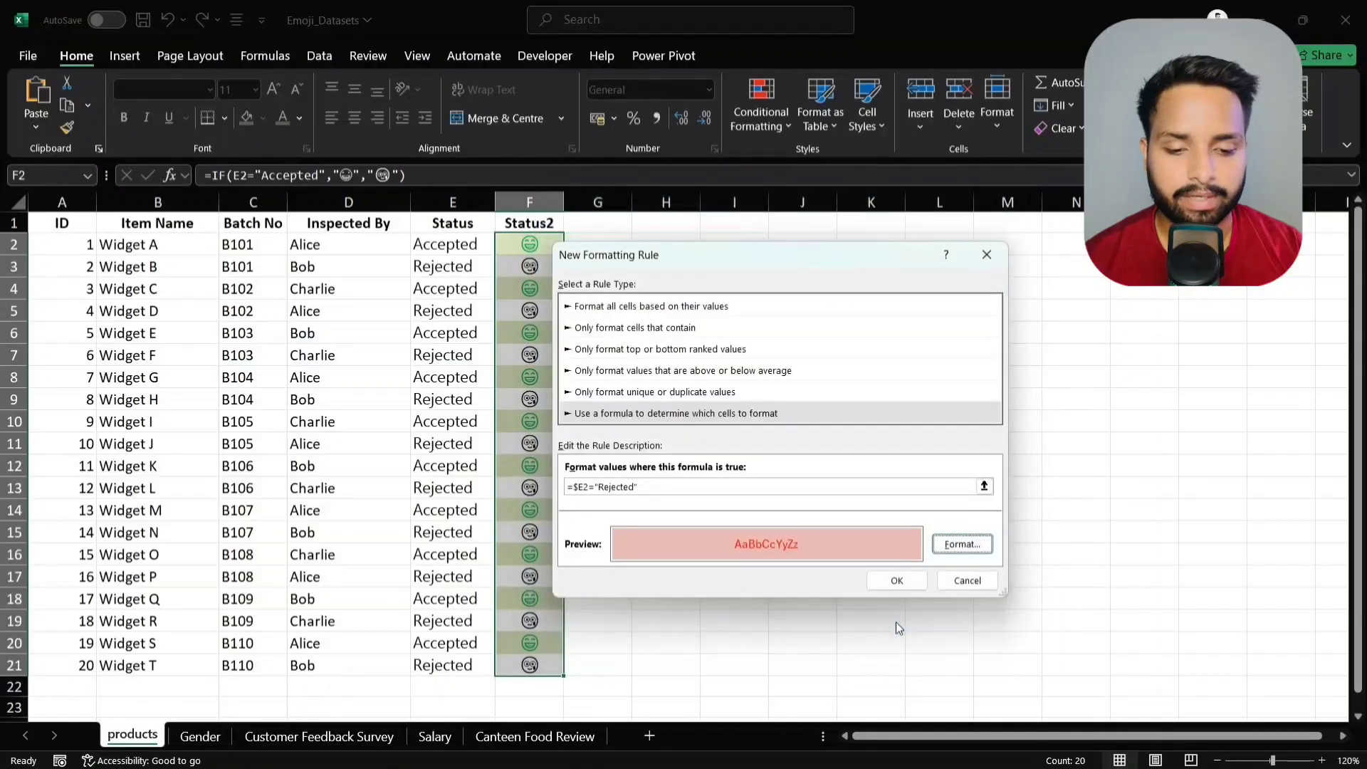
pyautogui.click(898, 580)
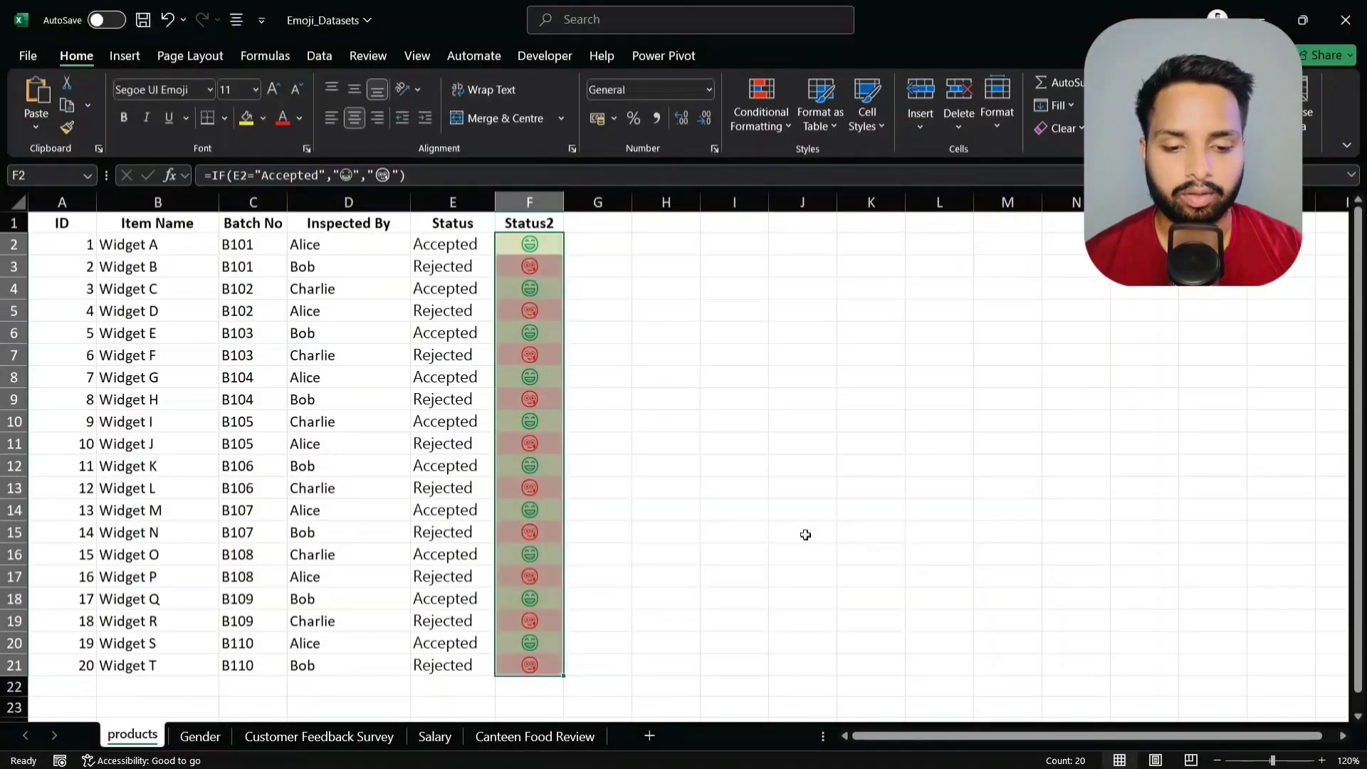
pyautogui.click(803, 532)
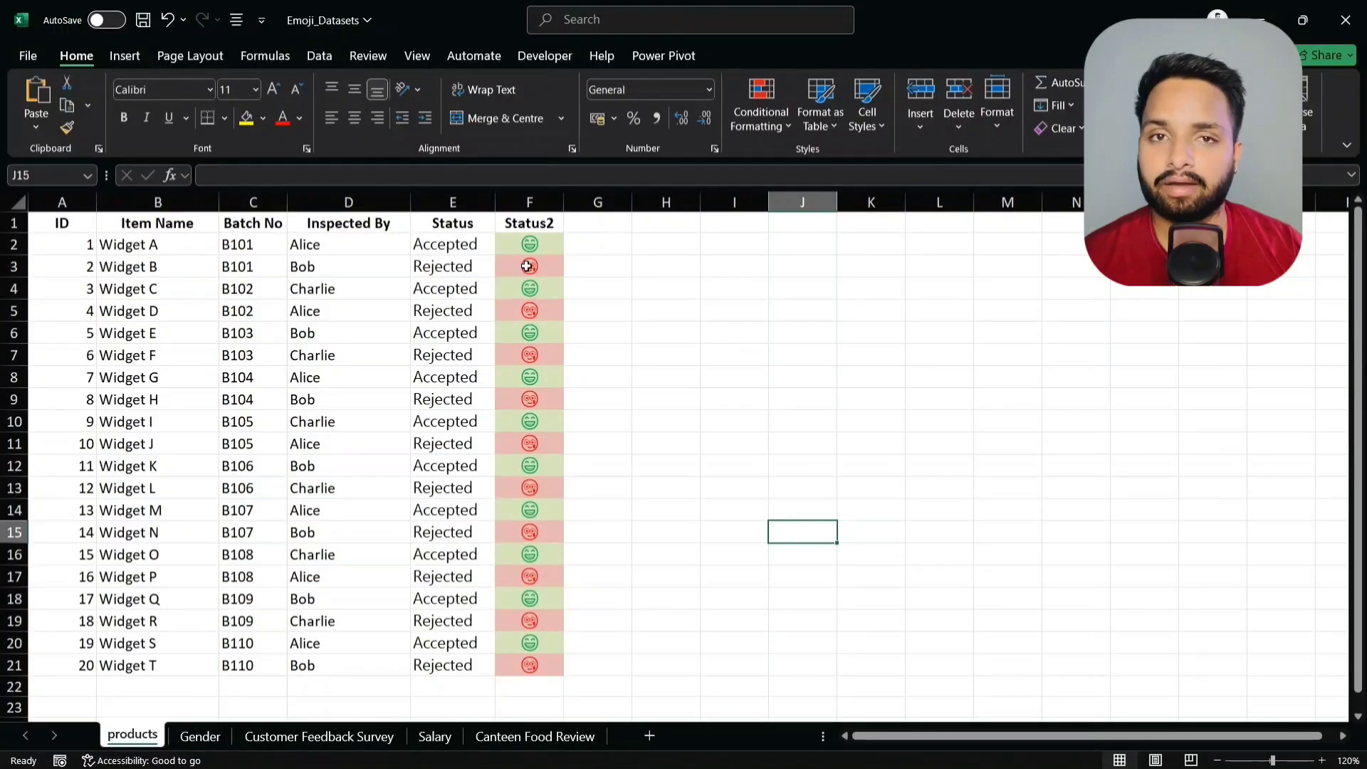
pyautogui.click(212, 740)
# - Replace the Man result in F2's IF formula with a curly-haired man emoji
pyautogui.click(381, 237)
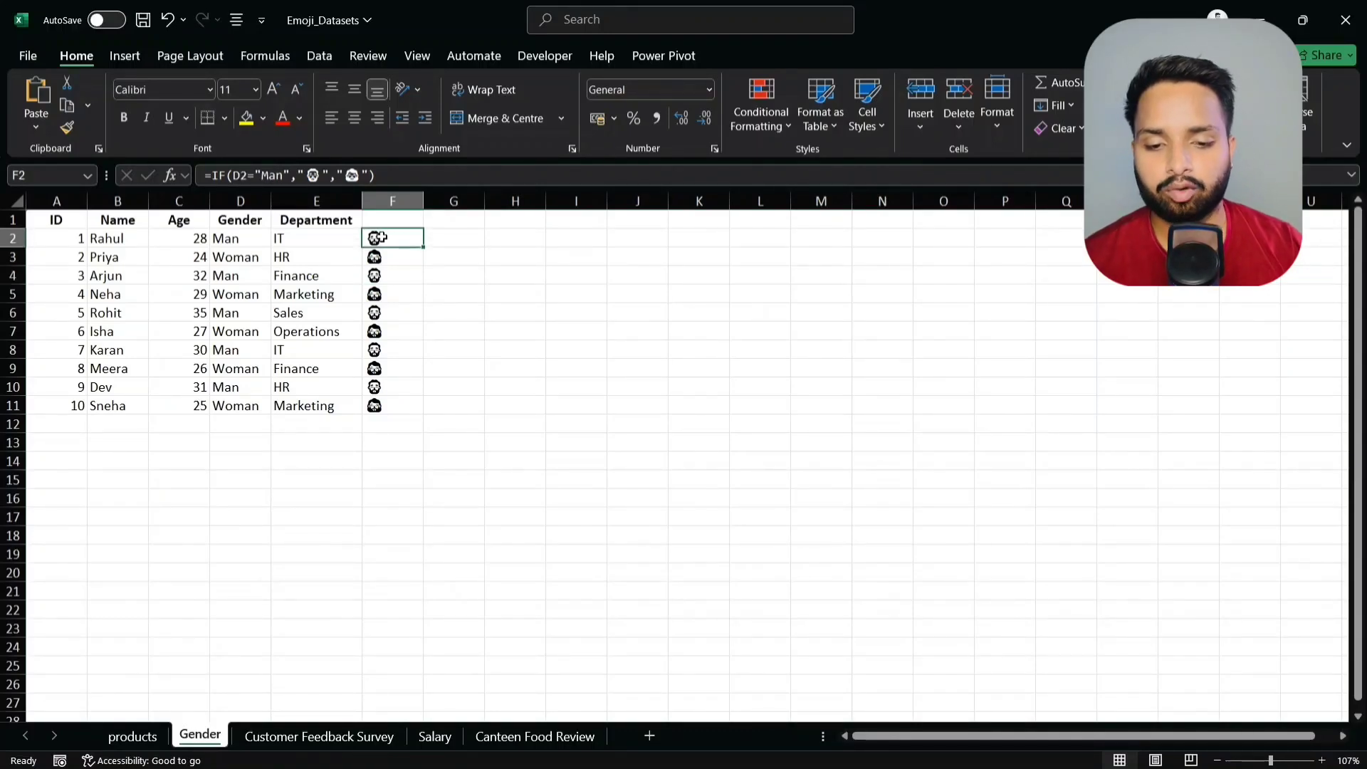
pyautogui.doubleClick(380, 237)
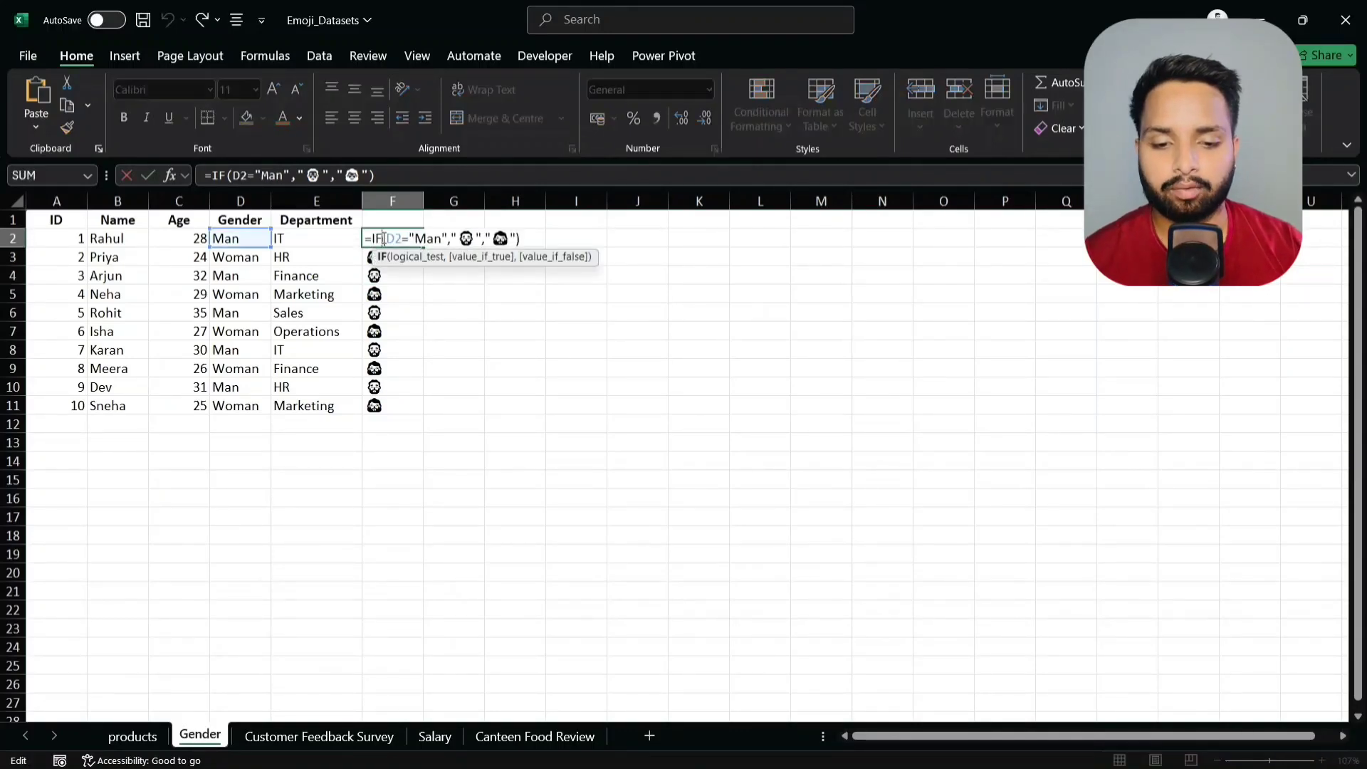
pyautogui.click(475, 240)
pyautogui.press('BackSpace')
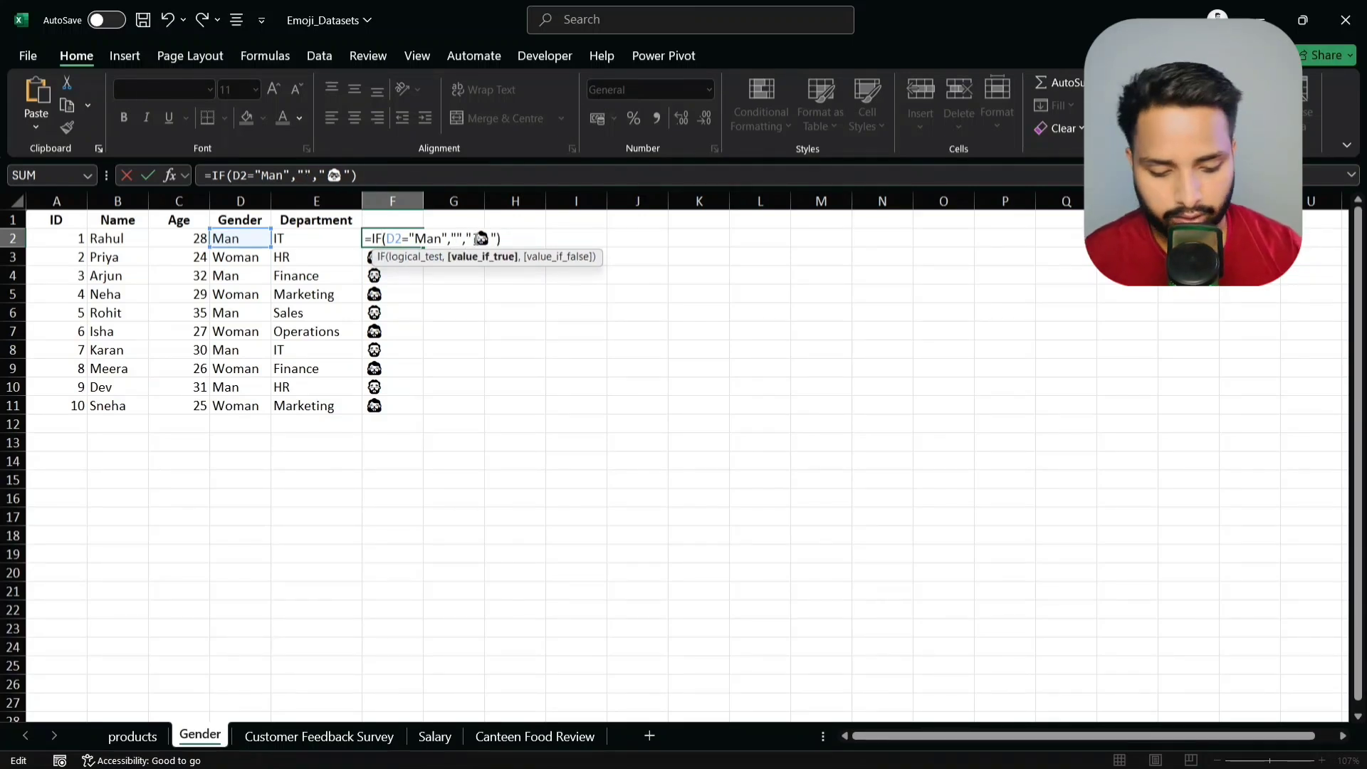
pyautogui.press('super+period')
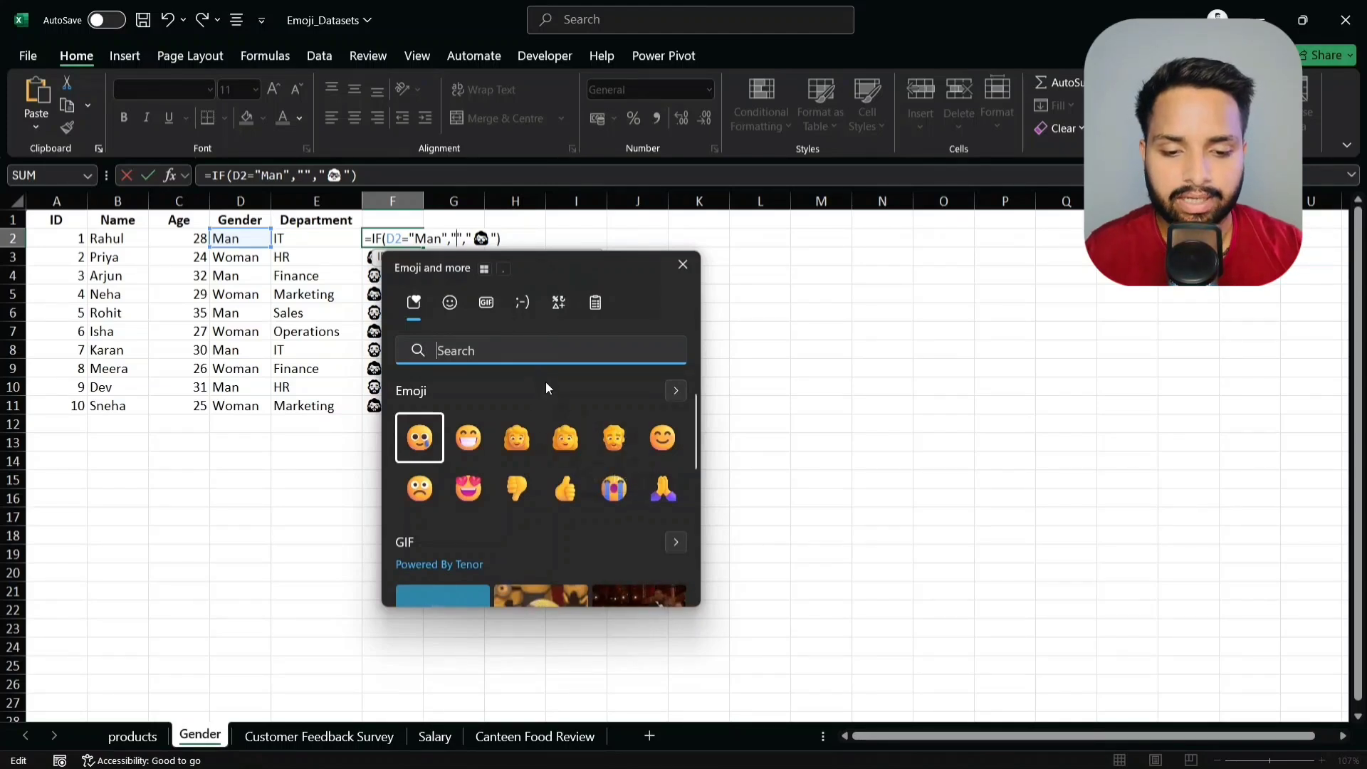
pyautogui.write('man')
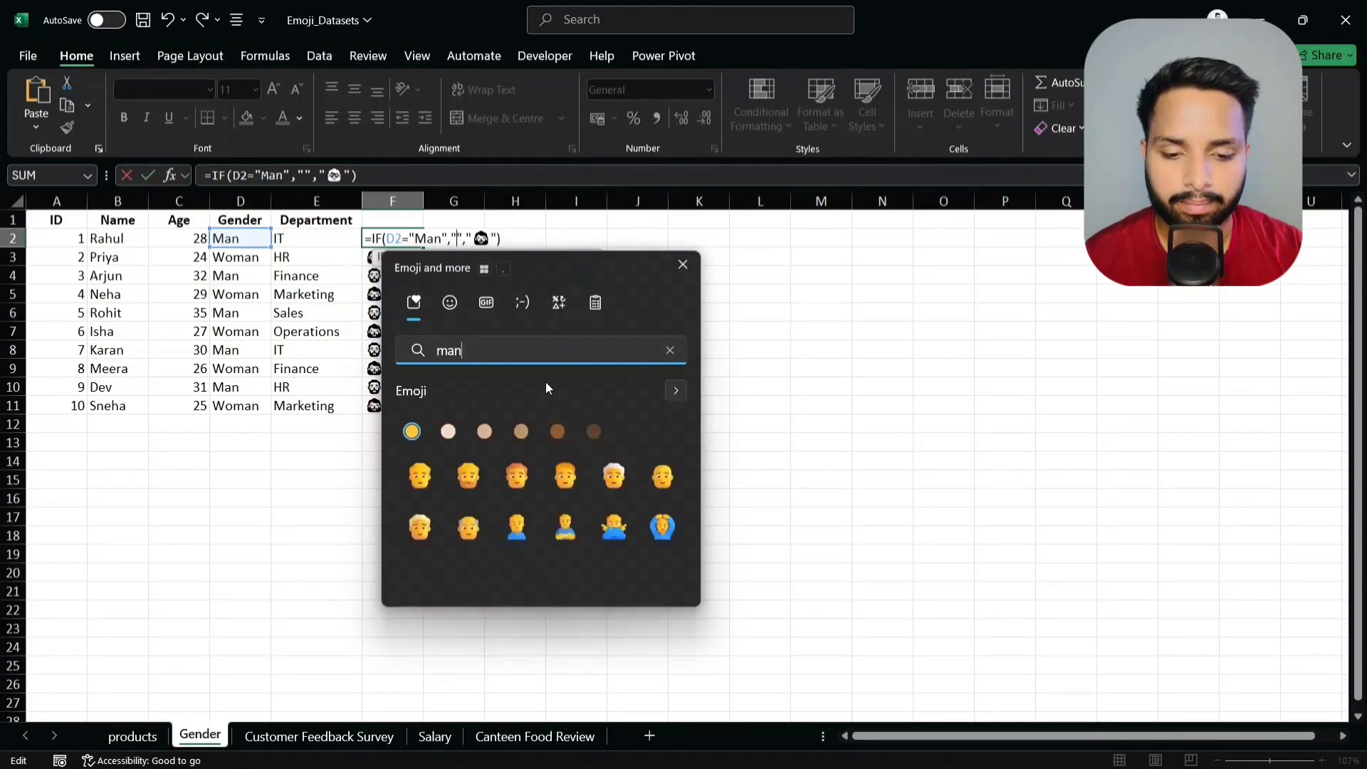
pyautogui.click(571, 479)
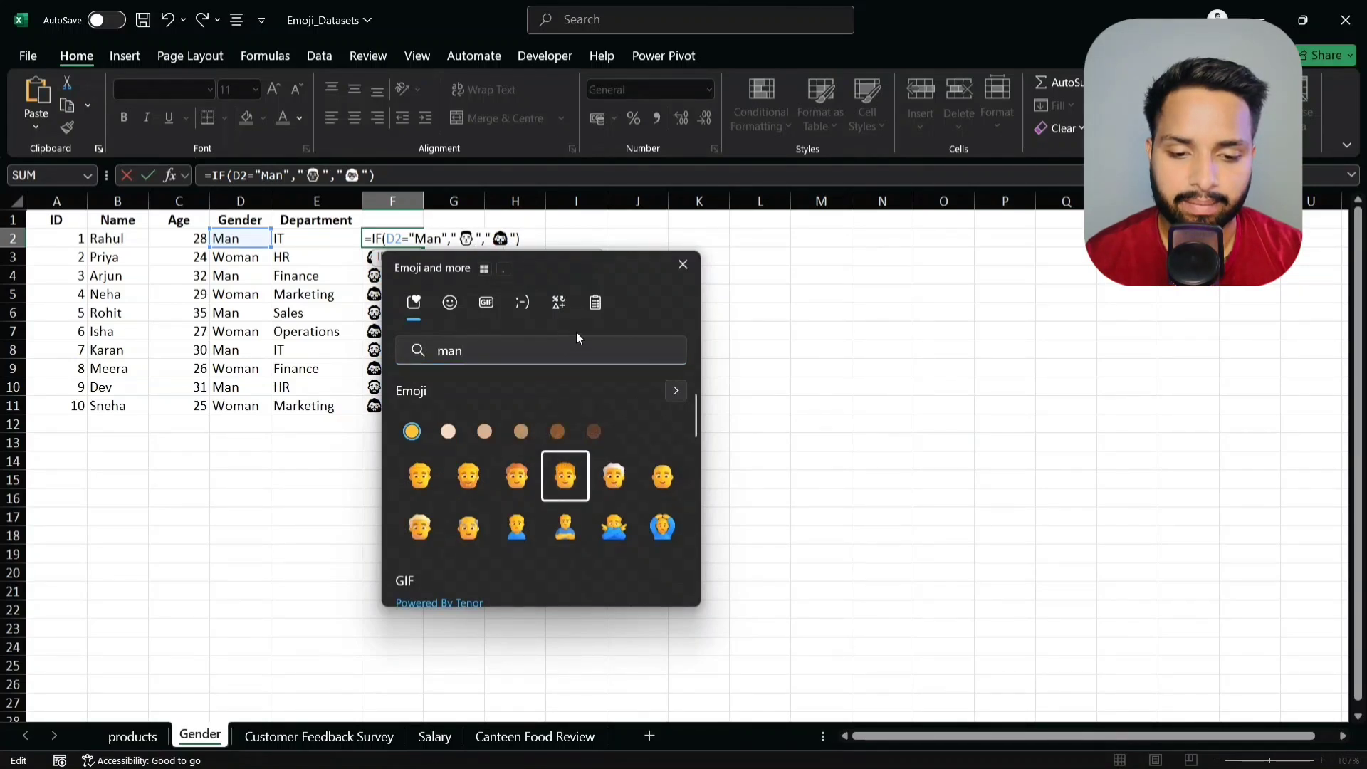
# - Replace the Woman result with a woman emoji and commit the formula
pyautogui.click(511, 240)
pyautogui.press('BackSpace')
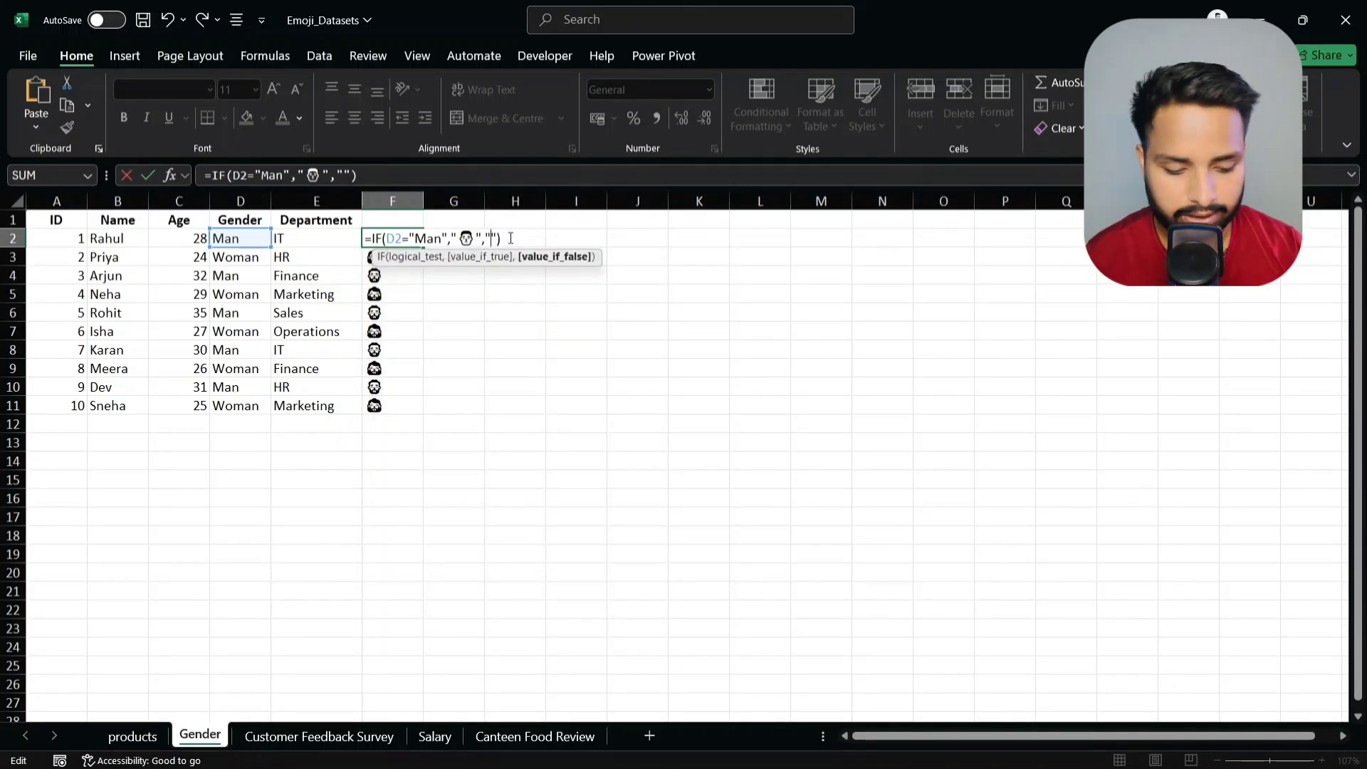
pyautogui.press('super+period')
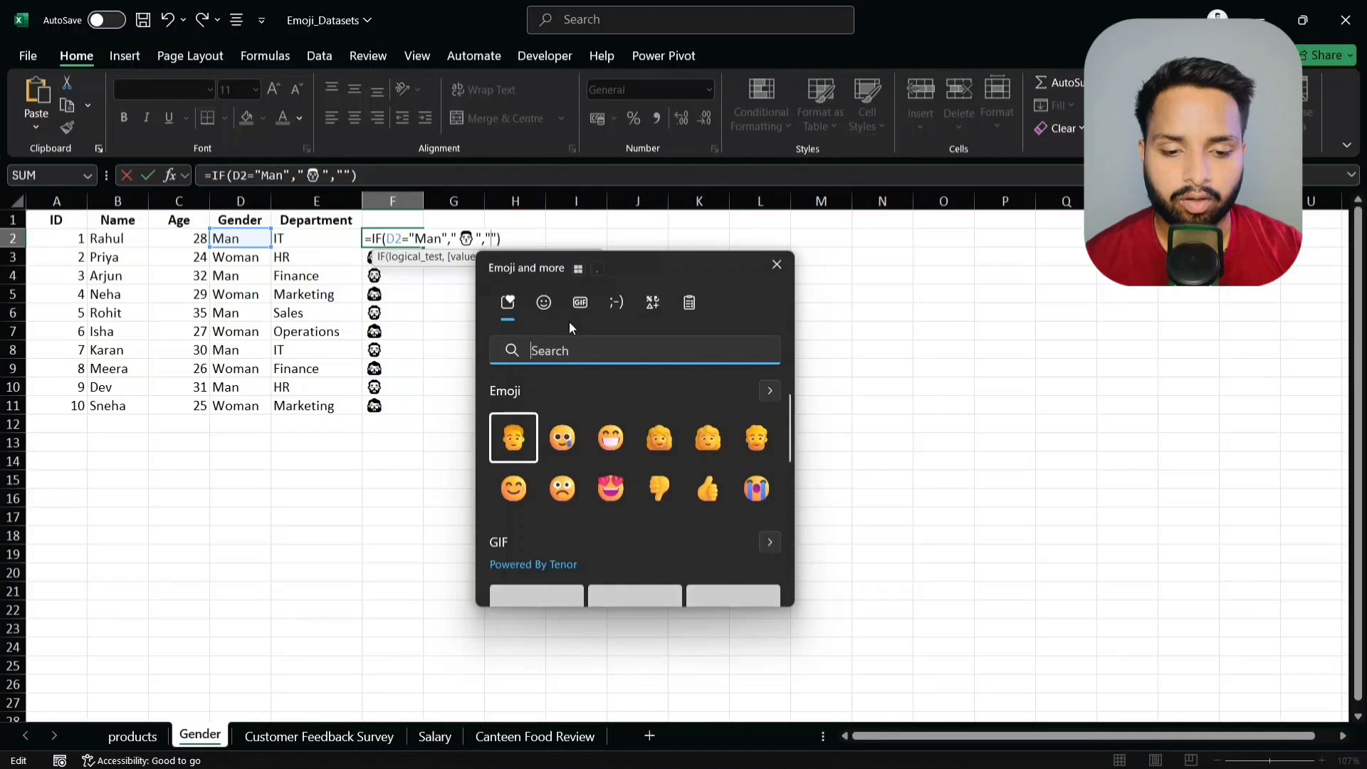
pyautogui.write('woman')
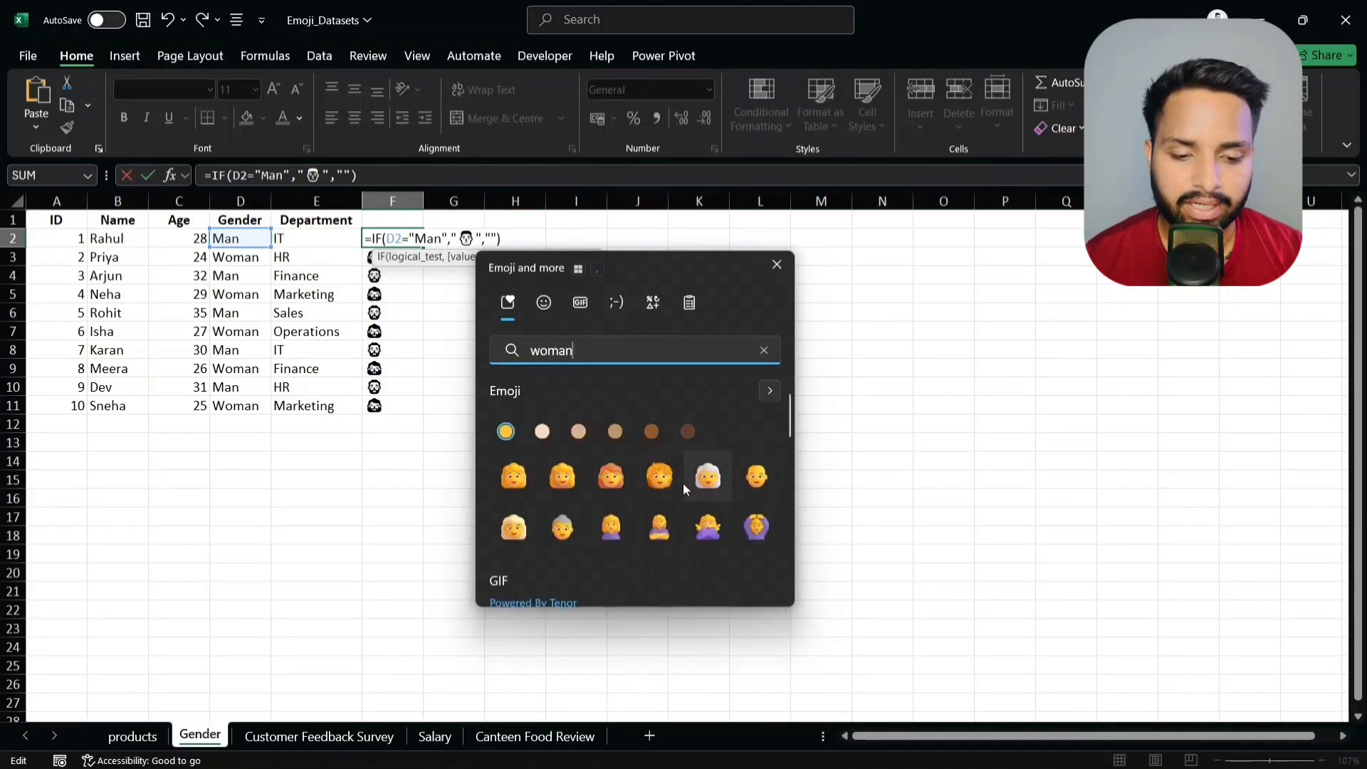
pyautogui.click(528, 475)
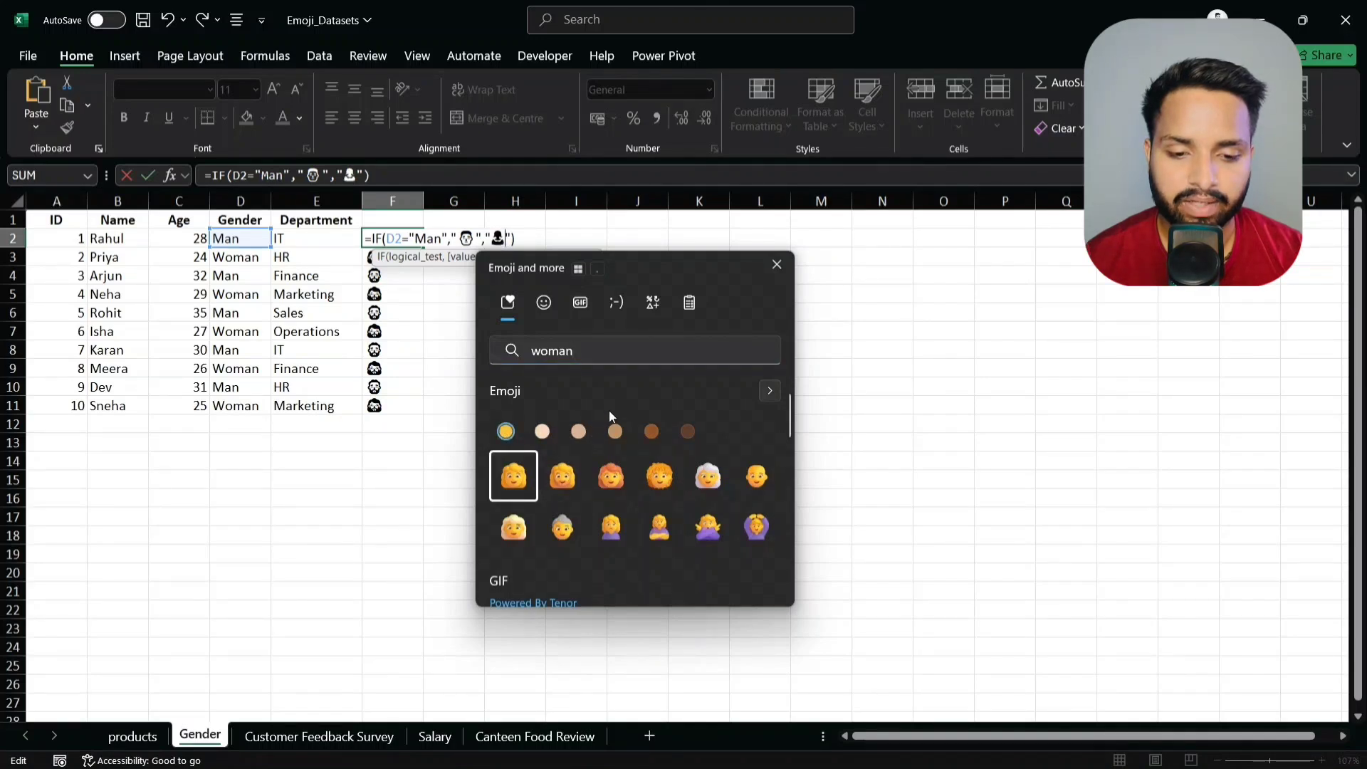
pyautogui.click(605, 476)
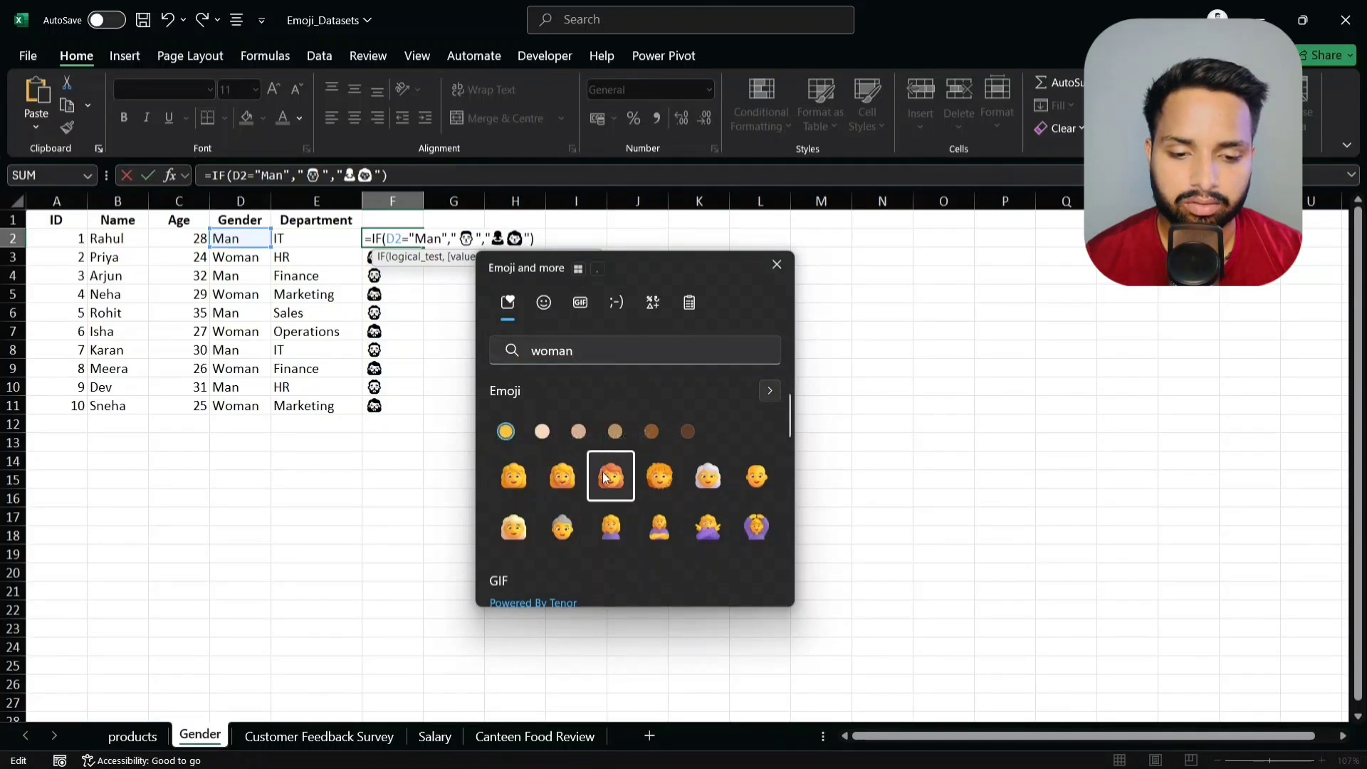
pyautogui.press('Escape')
pyautogui.press('BackSpace')
pyautogui.press('BackSpace')
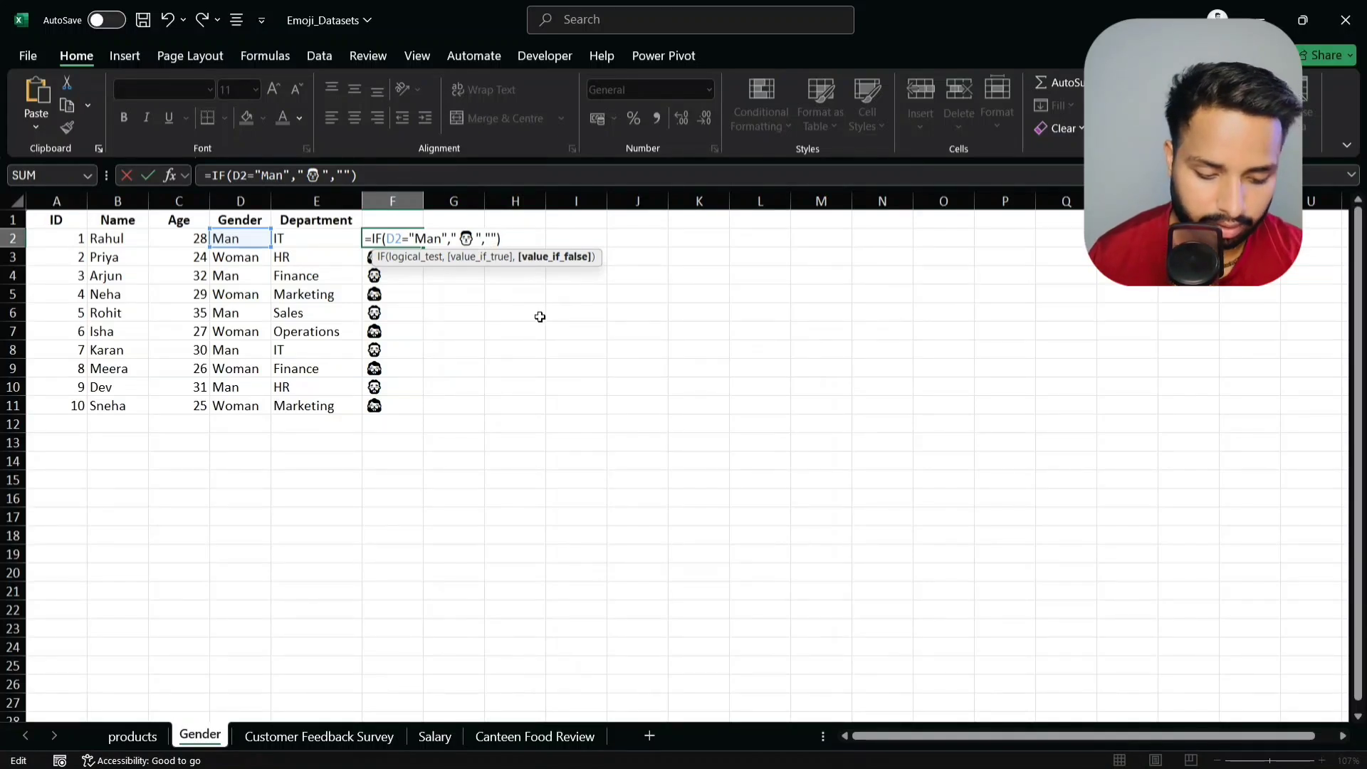
pyautogui.press('super+period')
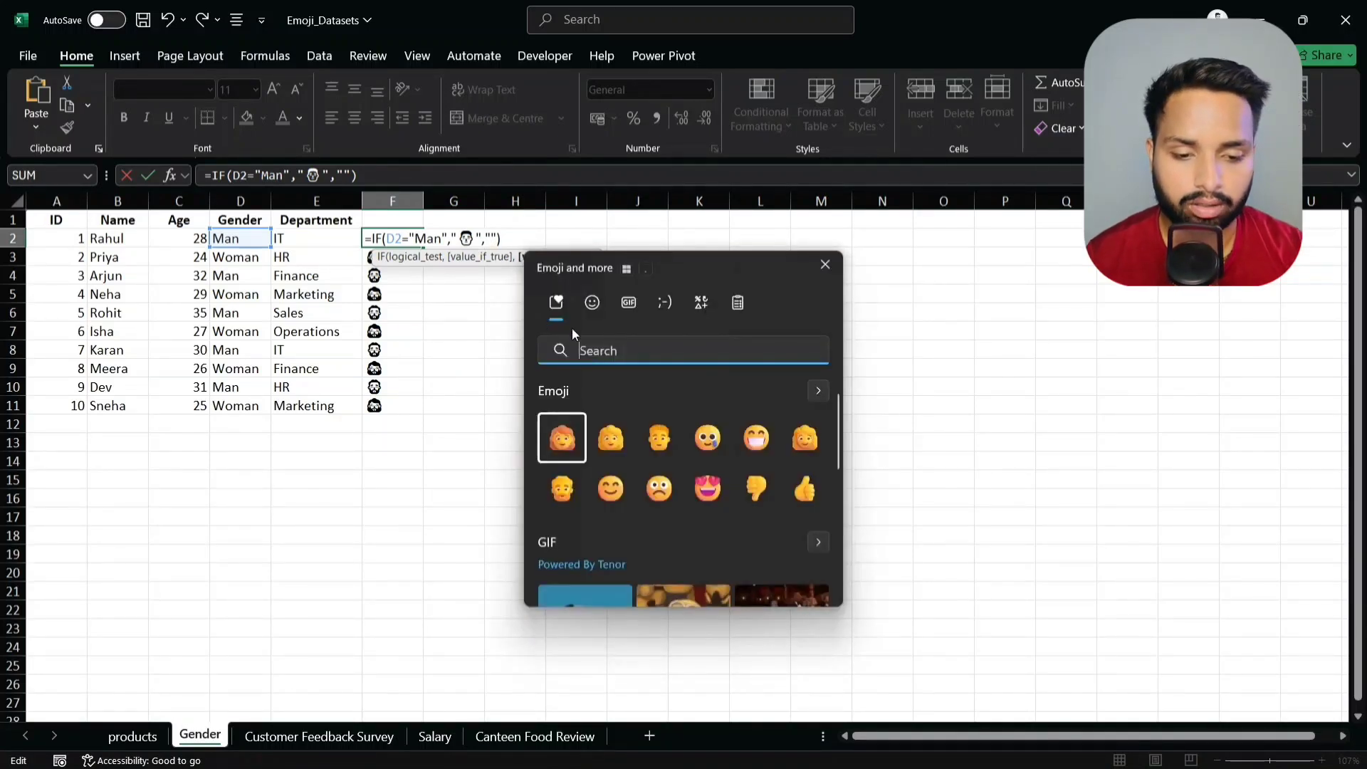
pyautogui.click(576, 443)
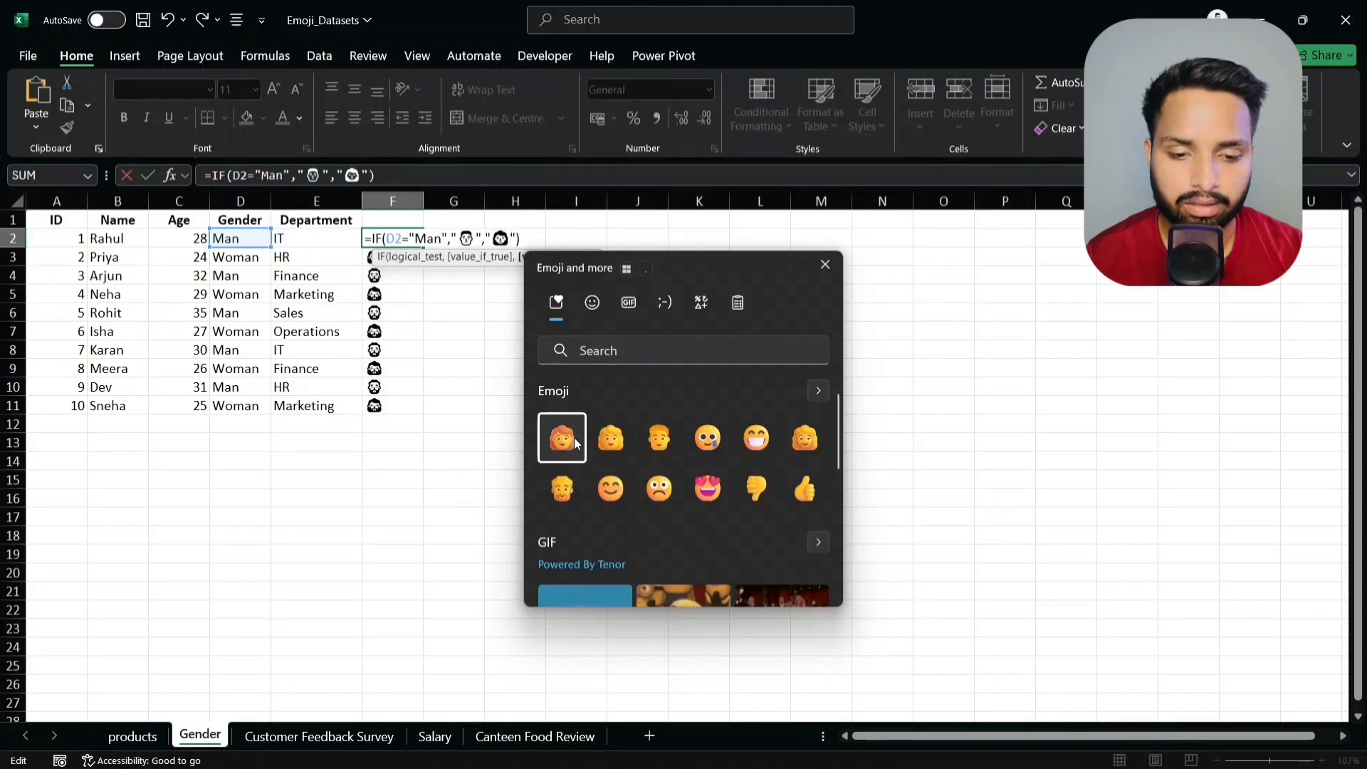
pyautogui.click(578, 443)
pyautogui.press('BackSpace')
pyautogui.press('Escape')
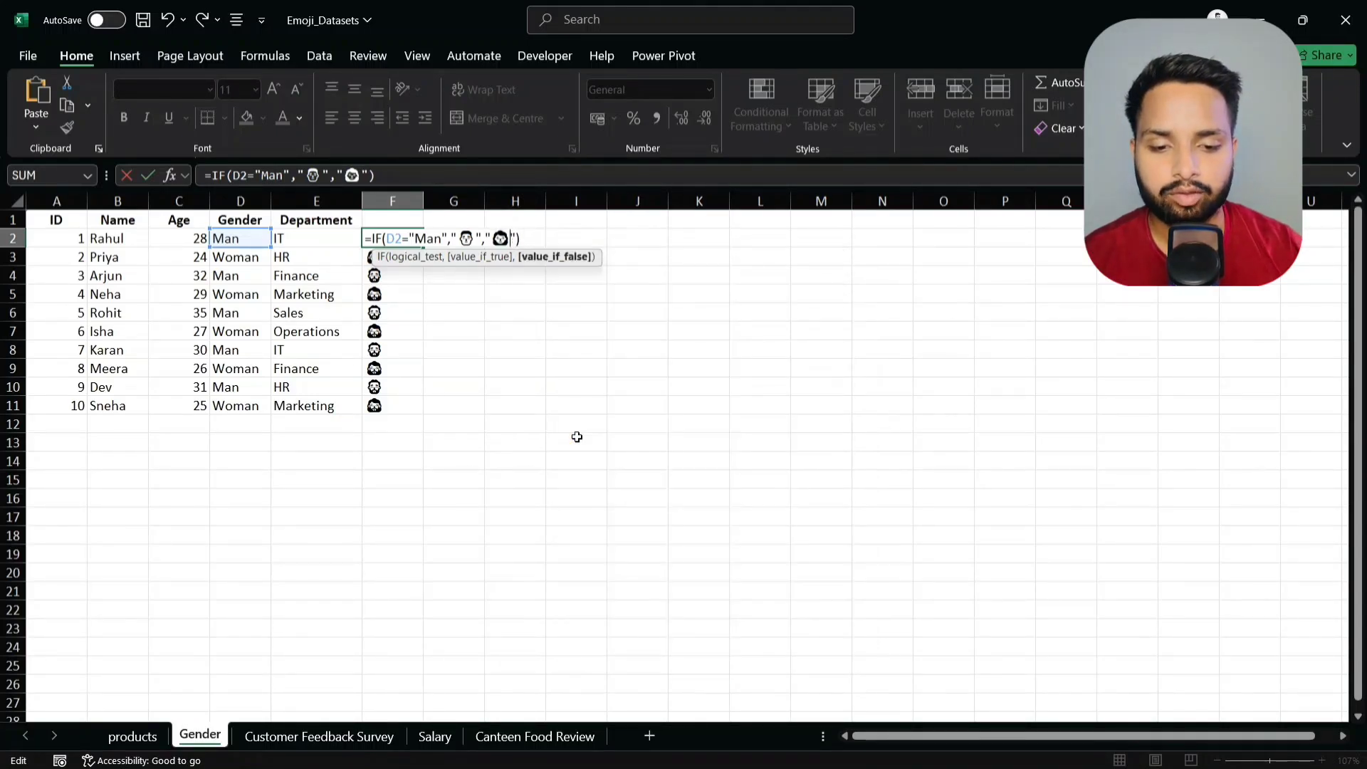
pyautogui.press('Return')
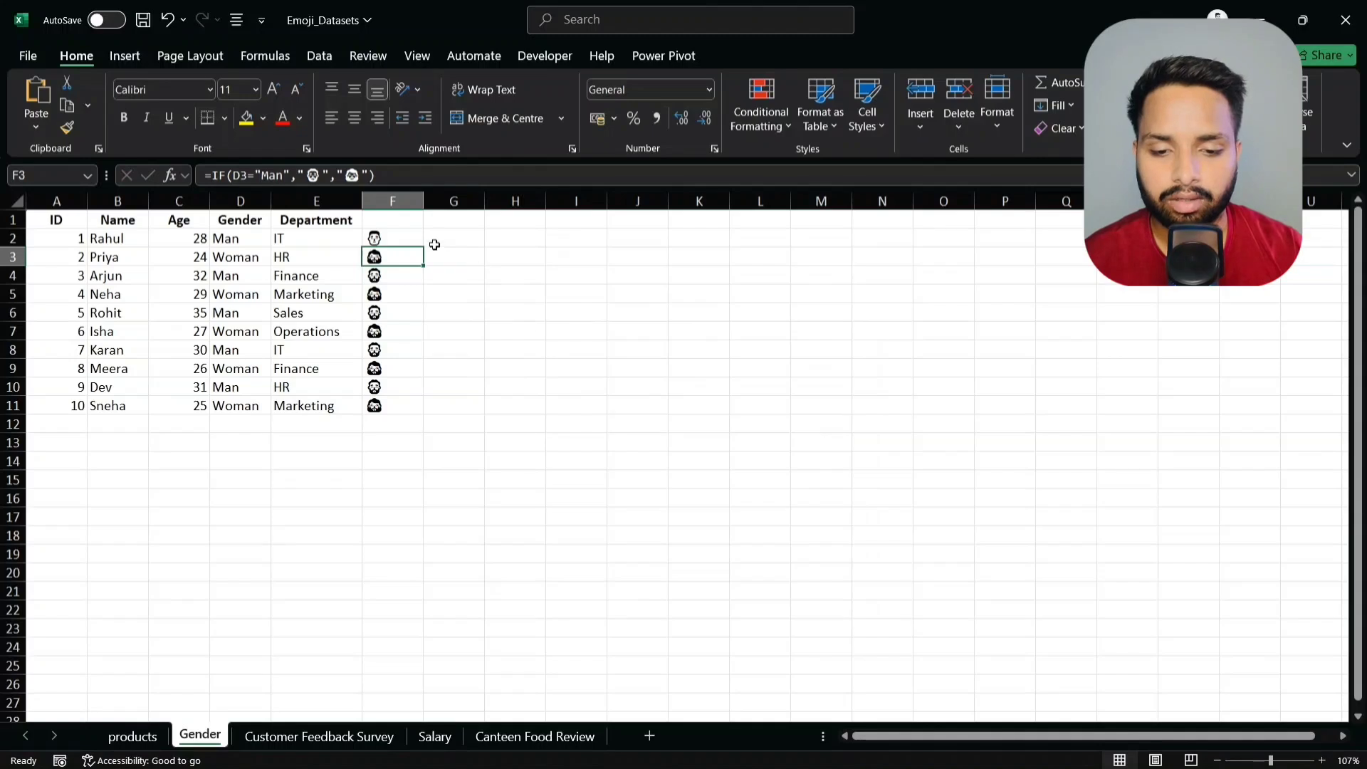
# - Fill the gender emoji formula from F2 down to F11
pyautogui.click(412, 239)
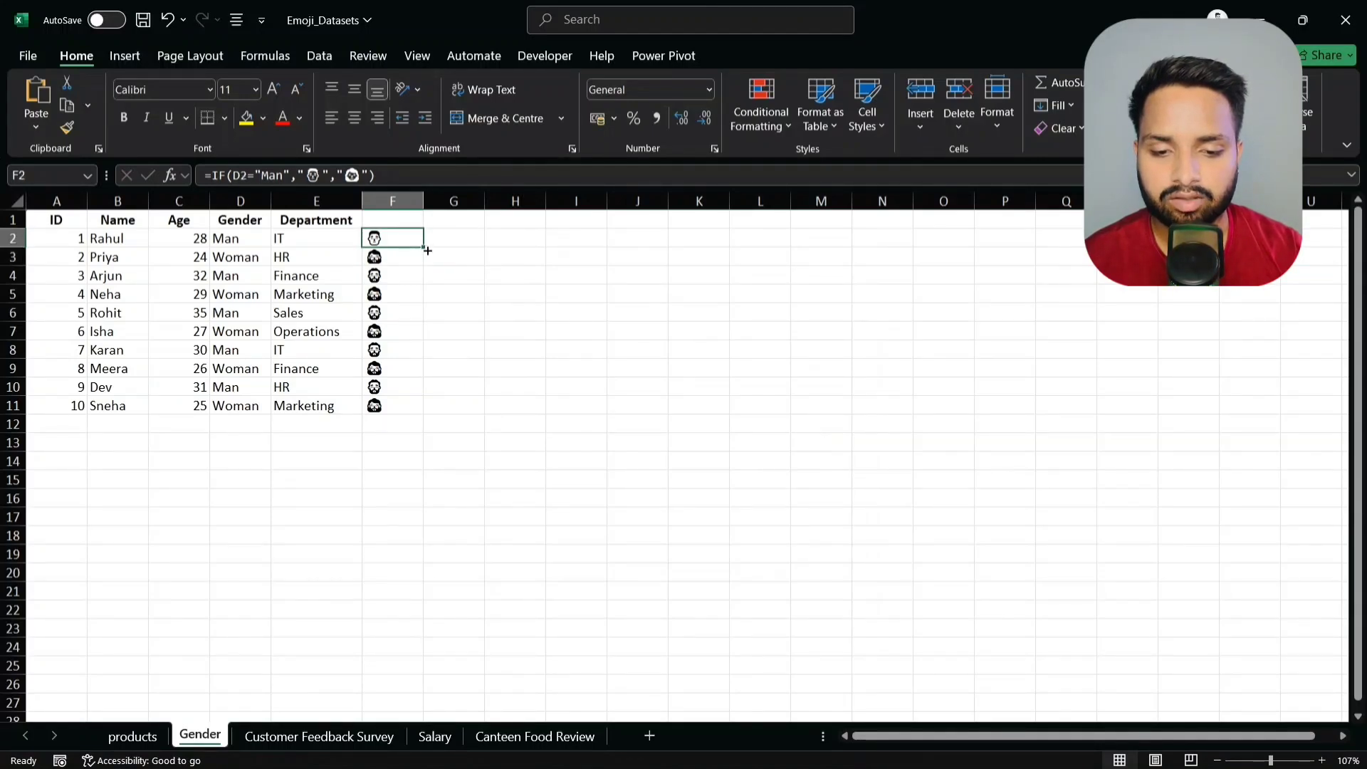
pyautogui.doubleClick(425, 249)
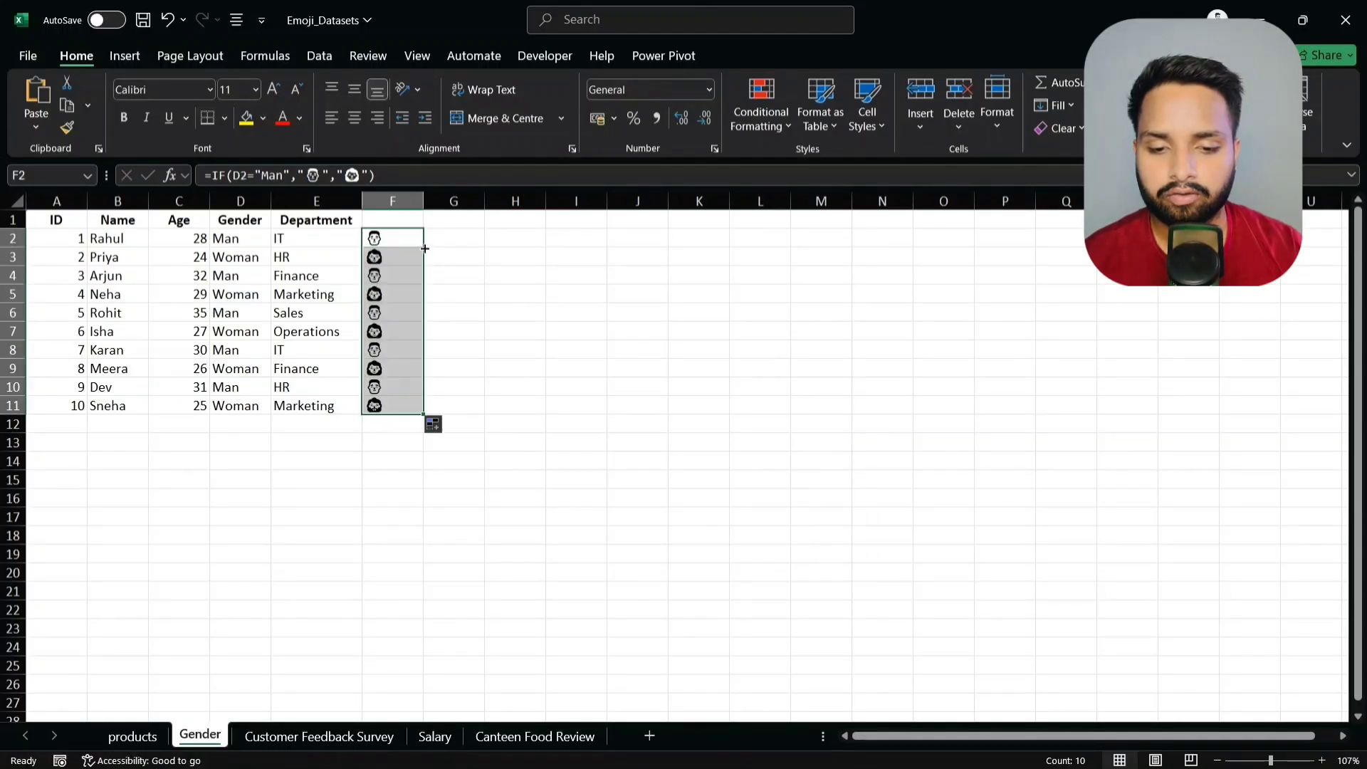
pyautogui.click(444, 288)
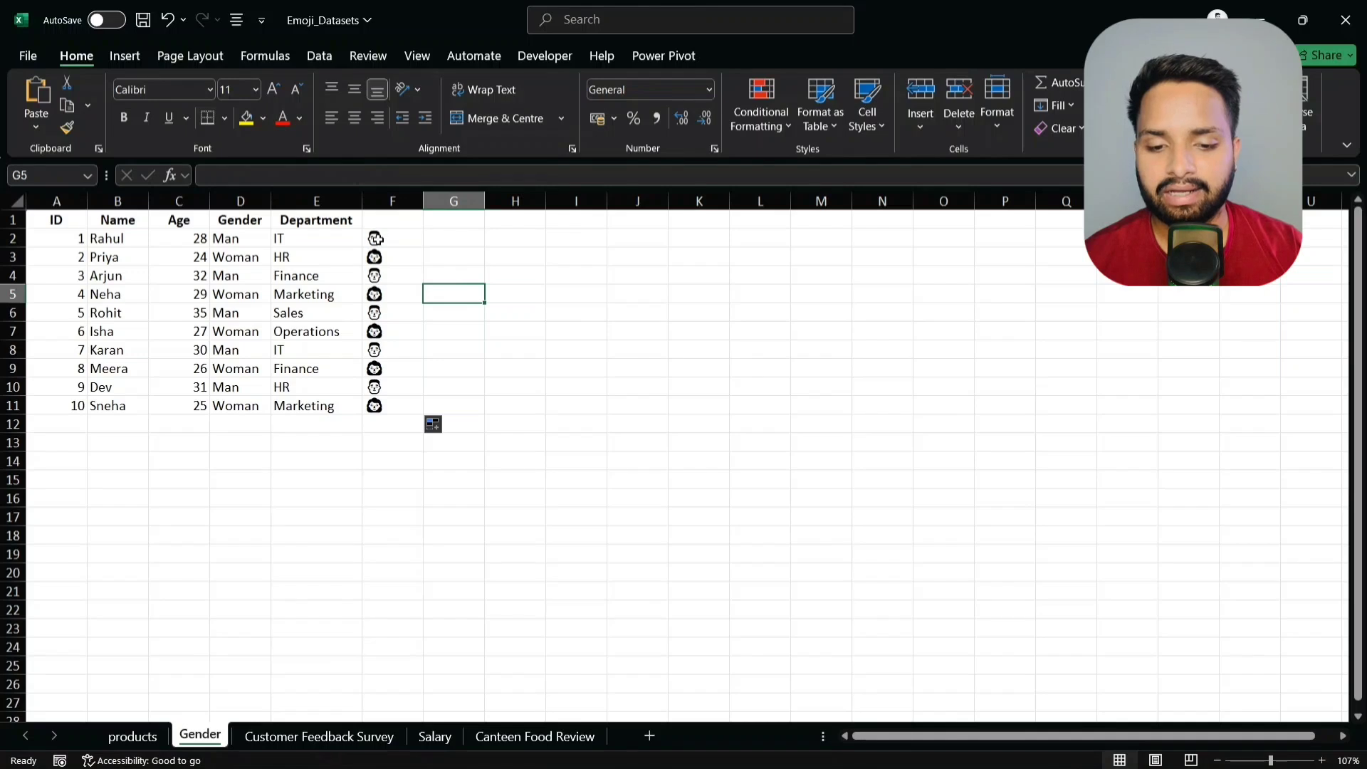
pyautogui.click(376, 239)
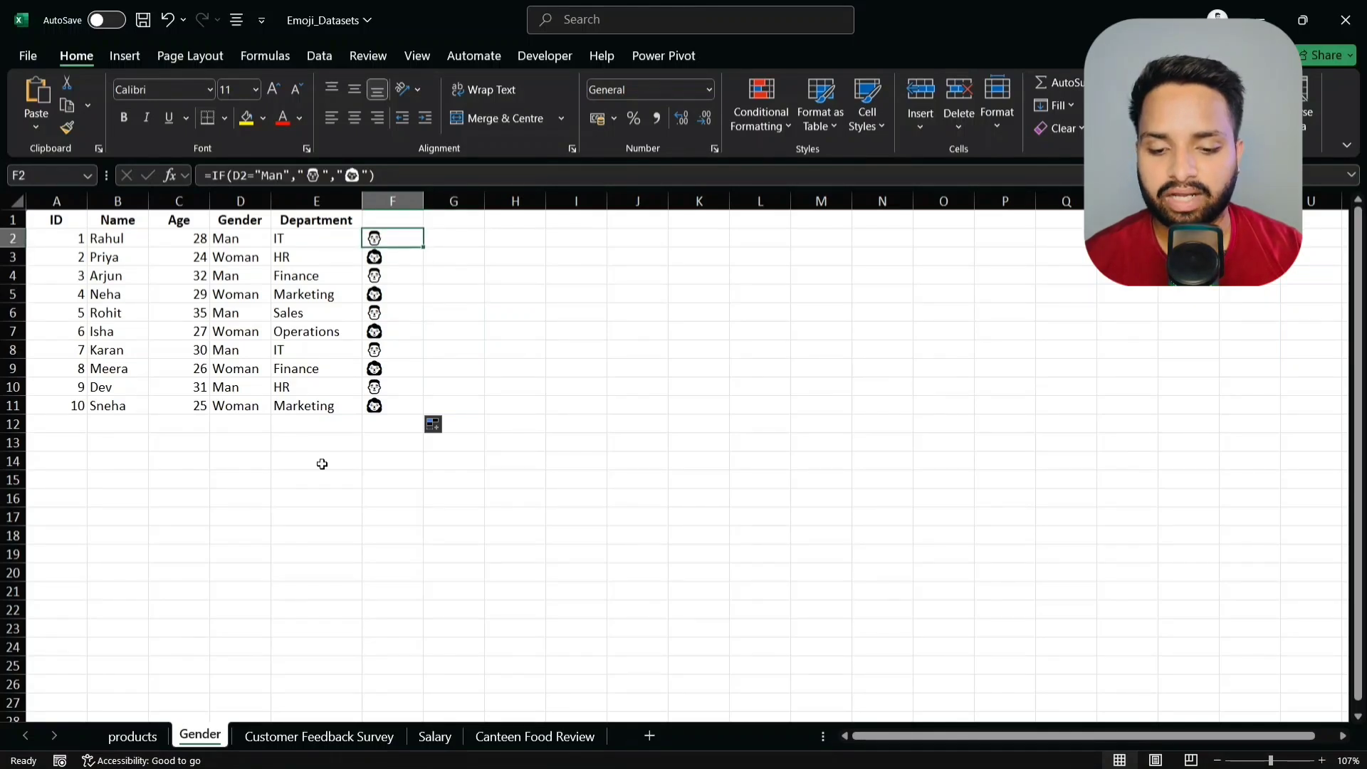
pyautogui.click(318, 738)
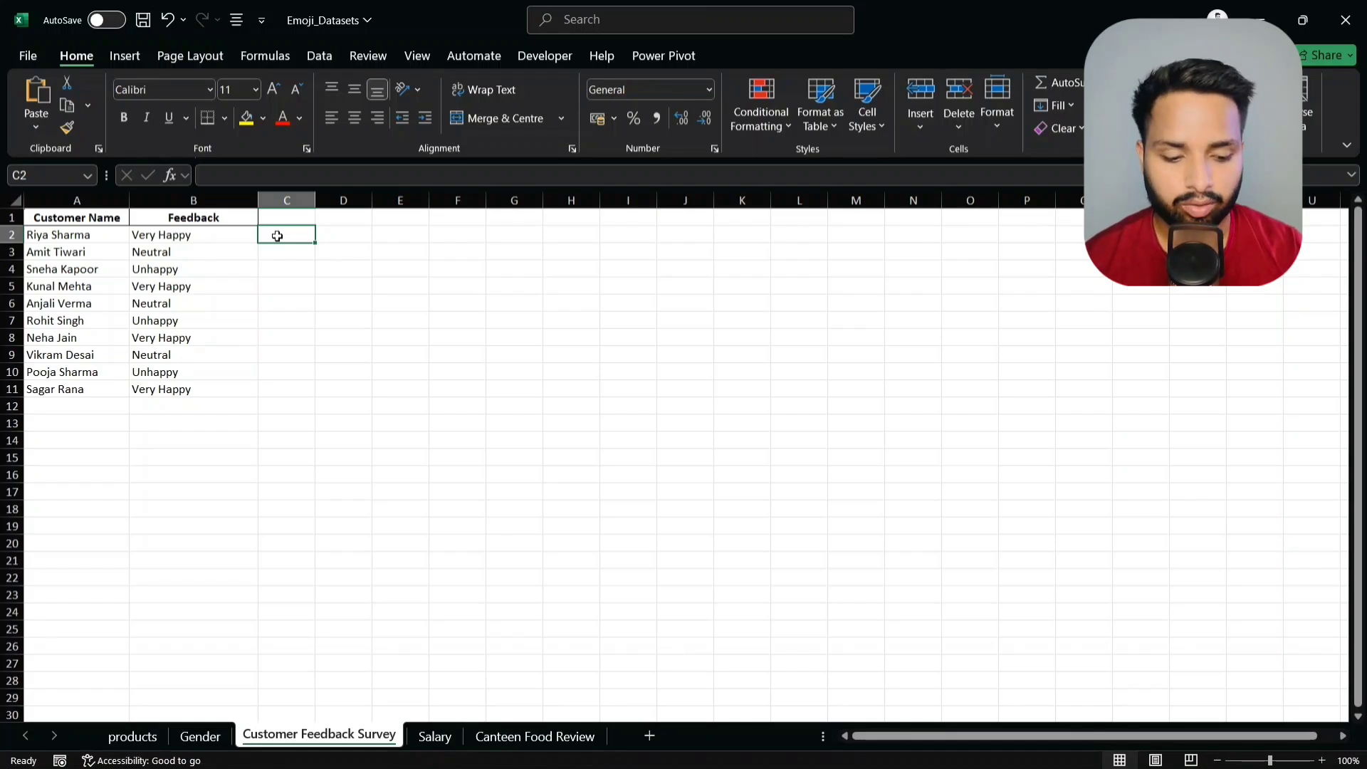
# - Begin an IFS formula in C2 returning a heart-eyes emoji when B2 is "Very Happy"
pyautogui.write('=')
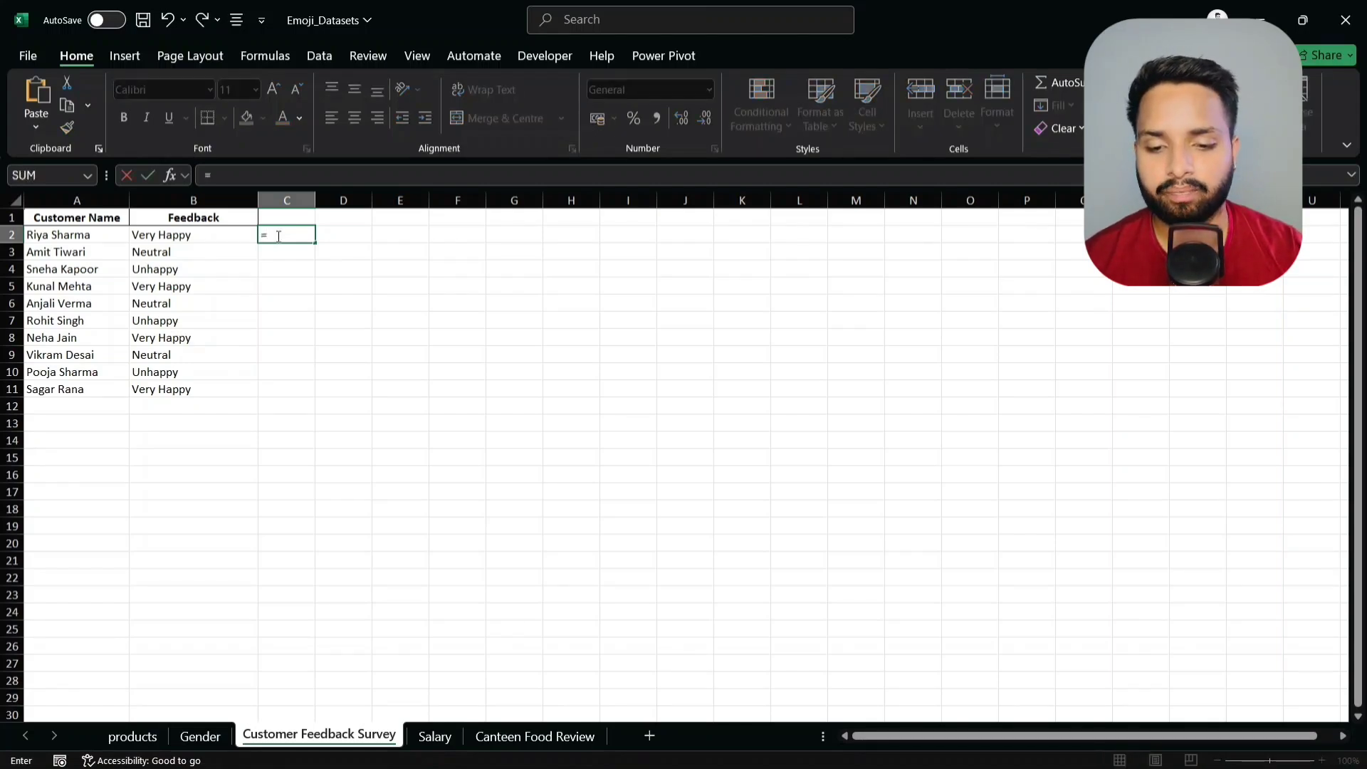
pyautogui.write('ifs(')
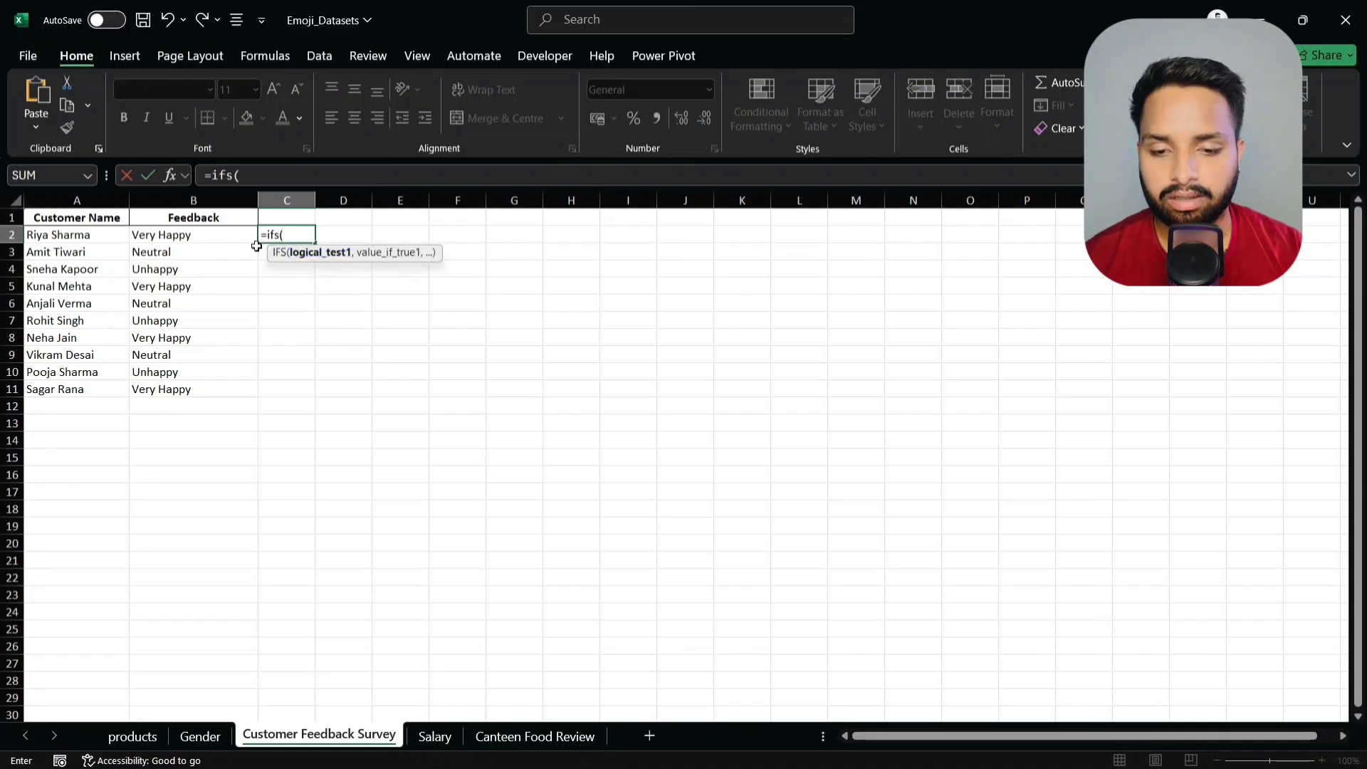
pyautogui.click(214, 235)
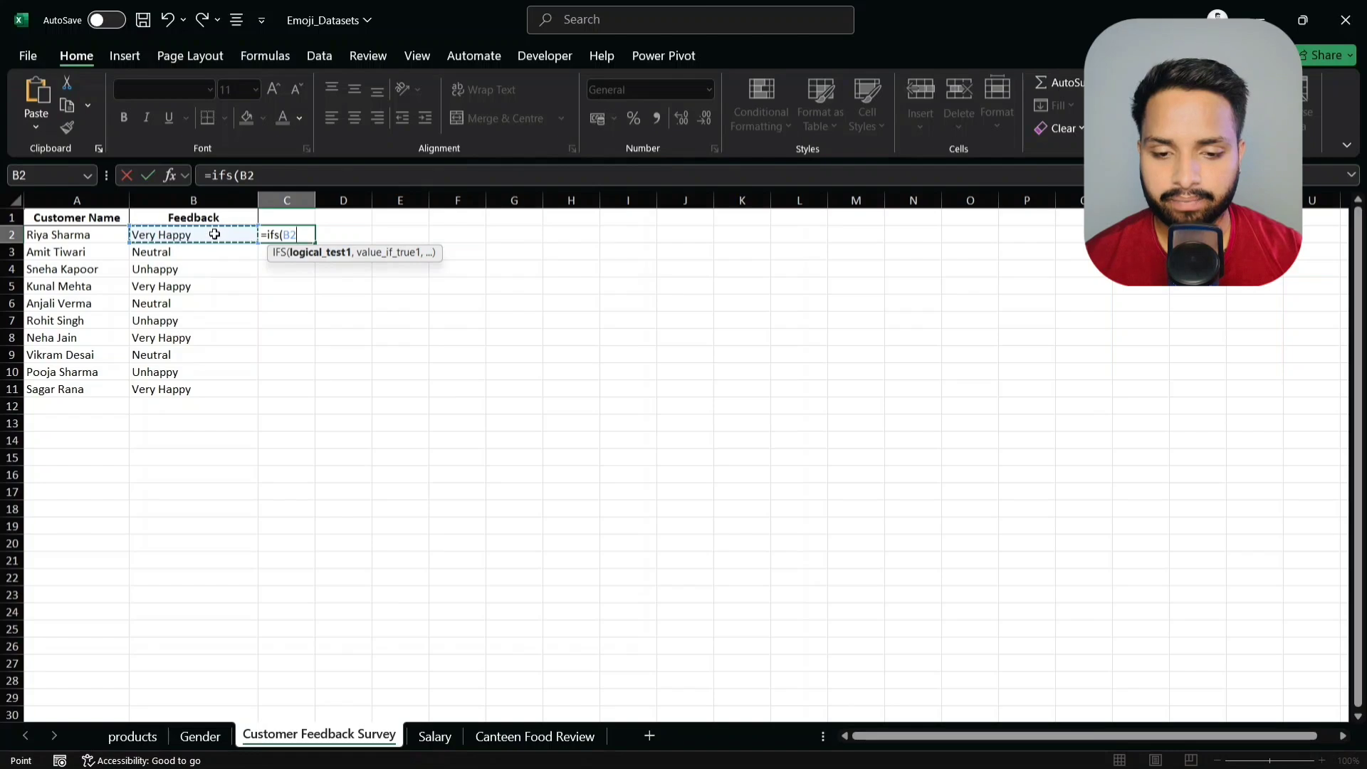
pyautogui.write('=')
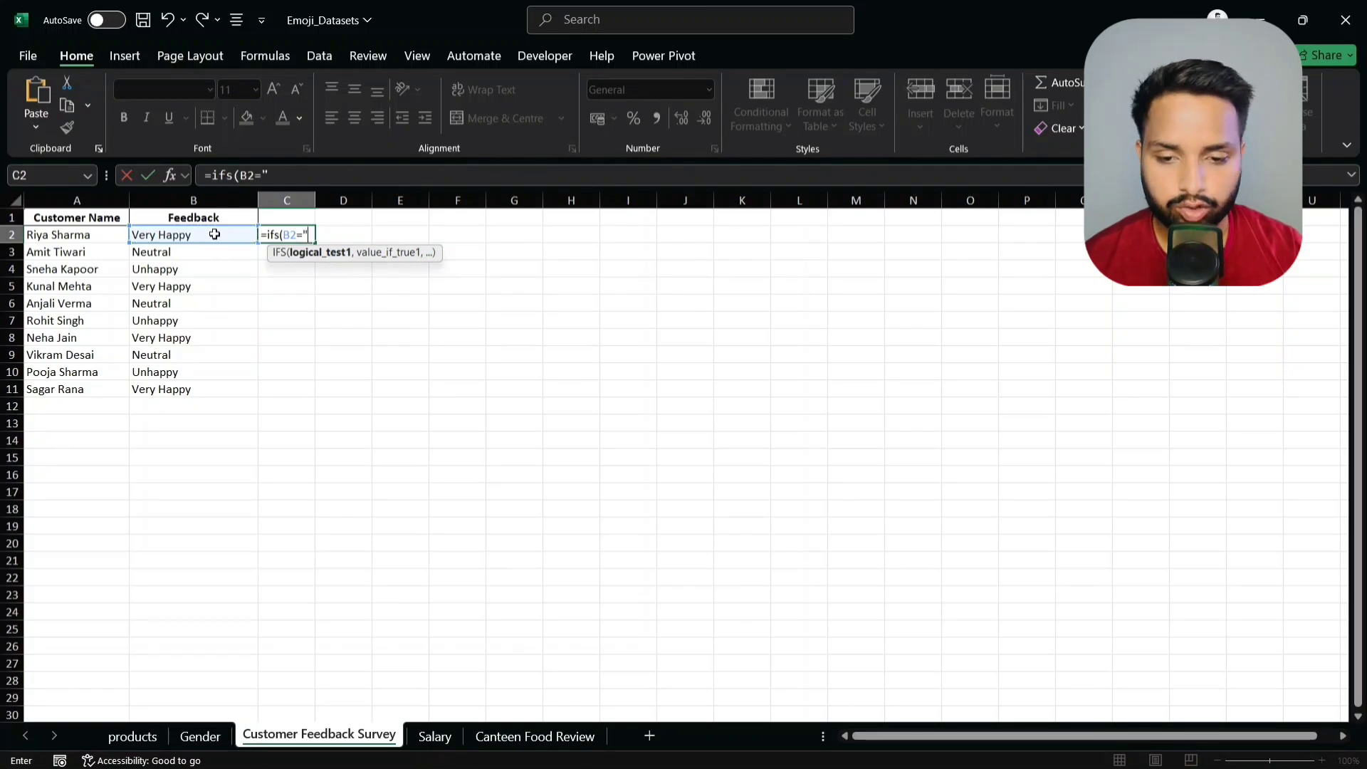
pyautogui.write('"Very')
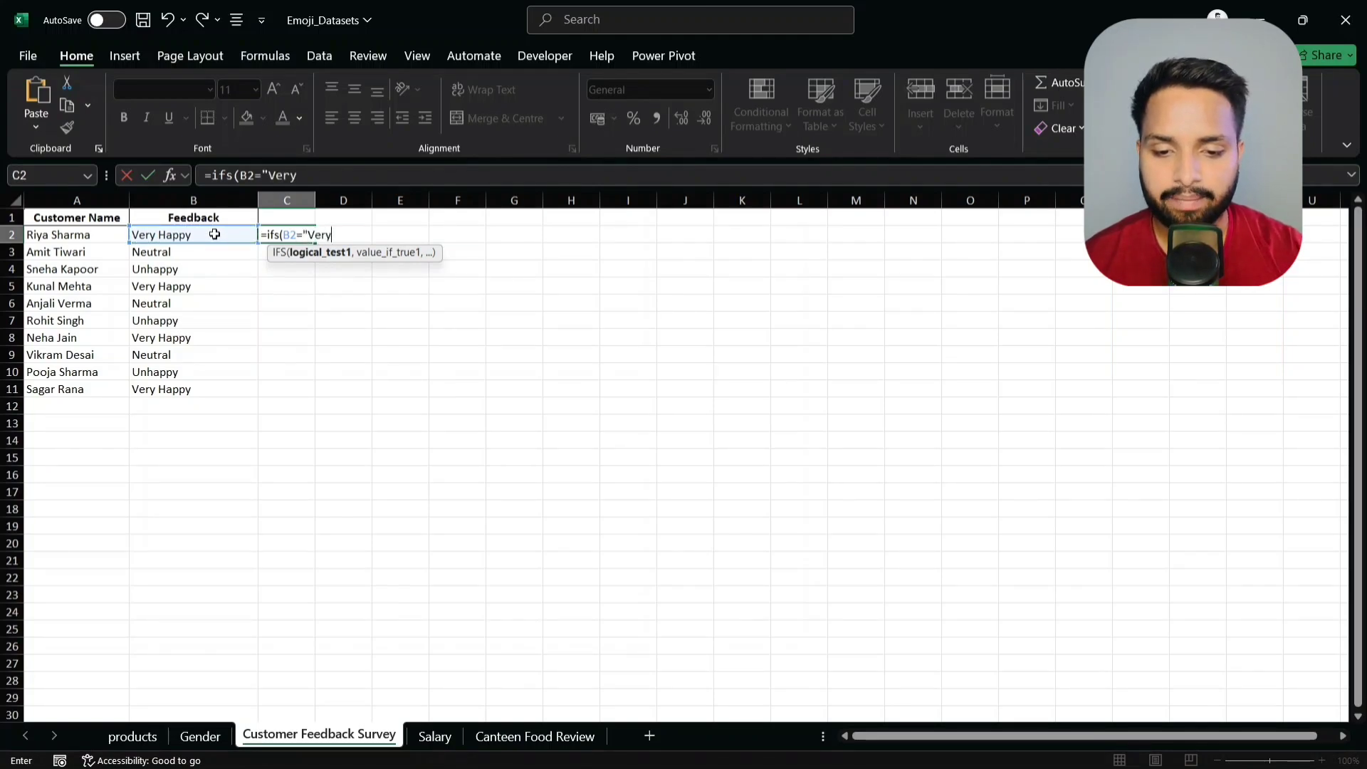
pyautogui.write(' Ha')
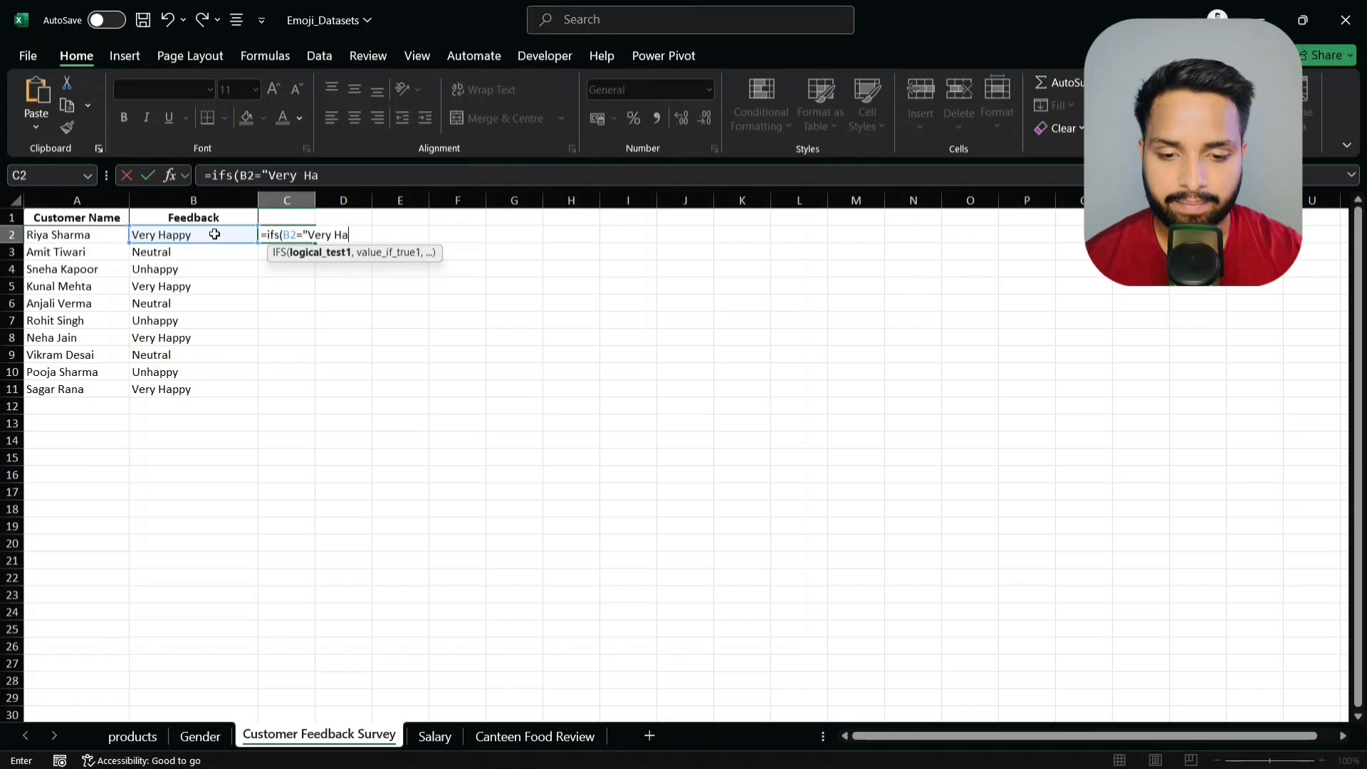
pyautogui.write('ppy')
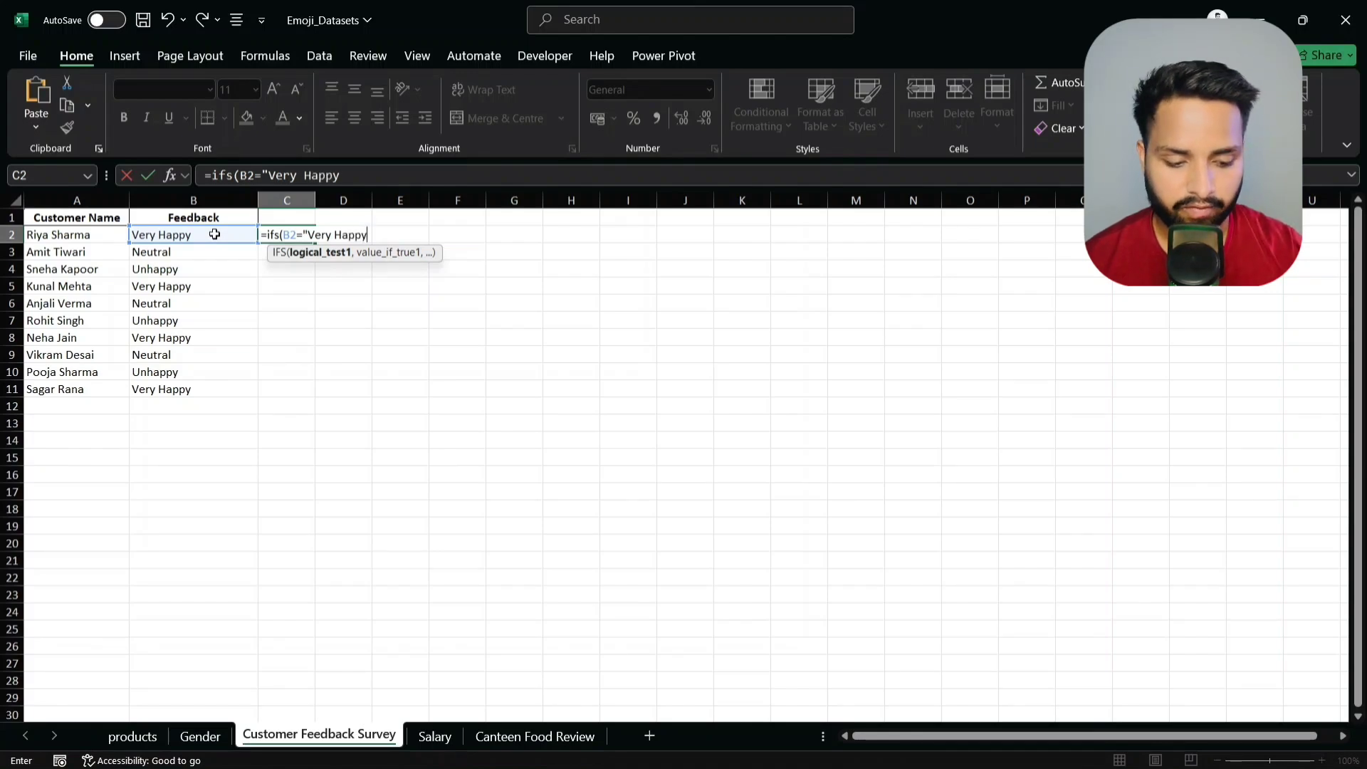
pyautogui.write('",')
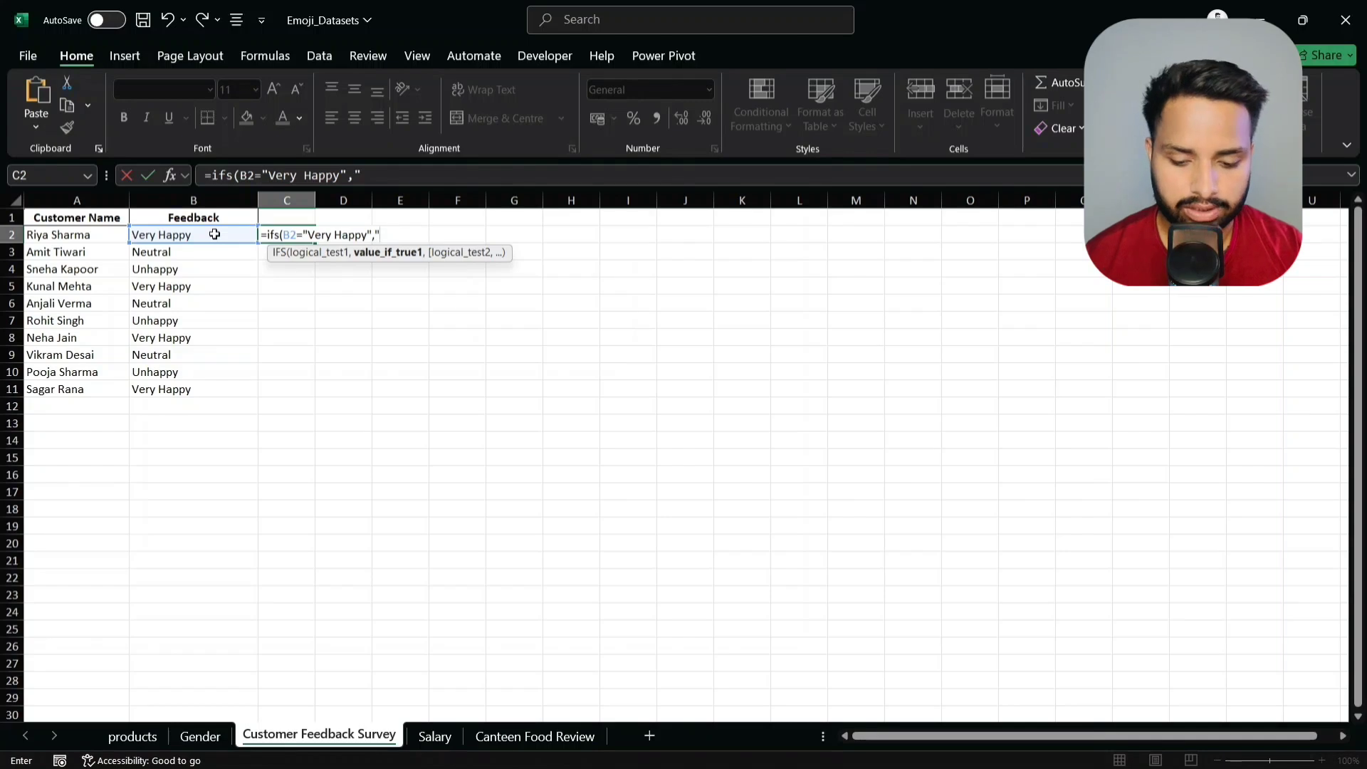
pyautogui.press('super+period')
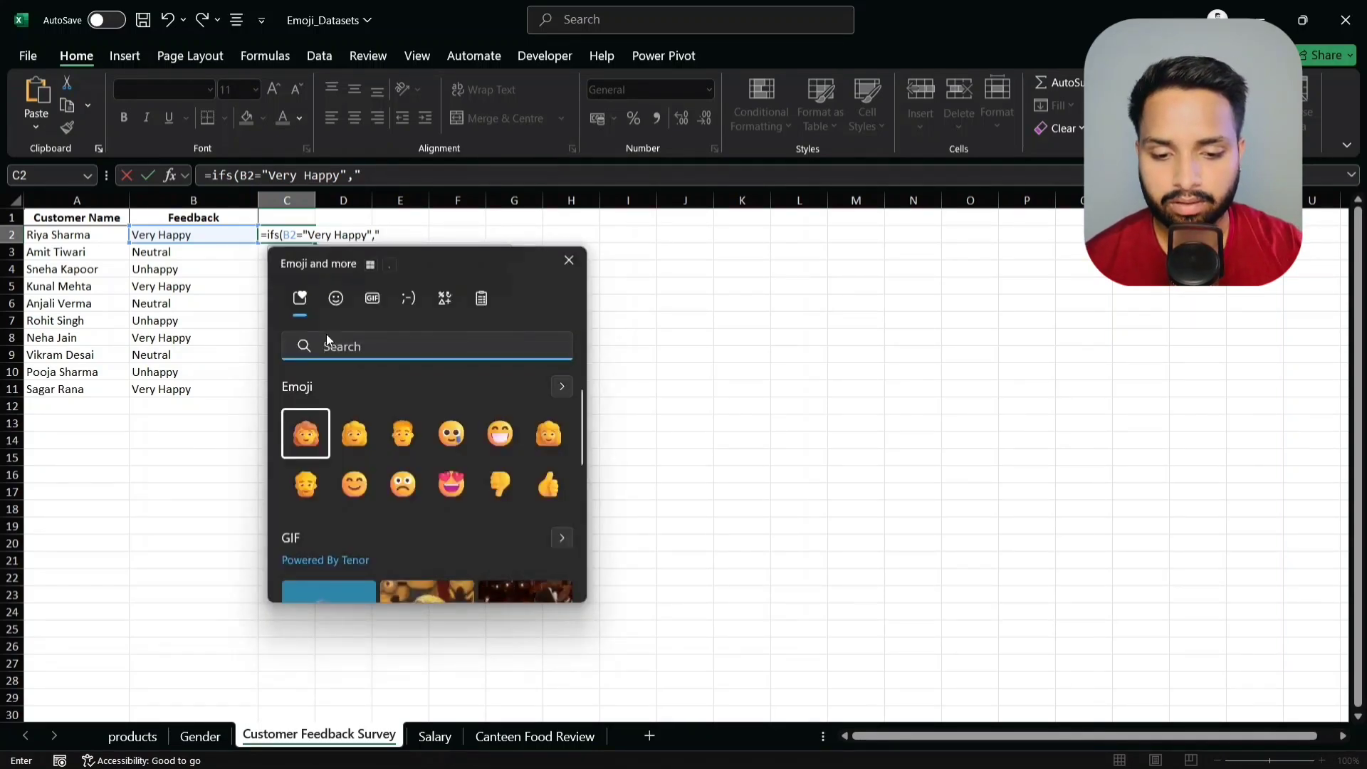
pyautogui.click(457, 484)
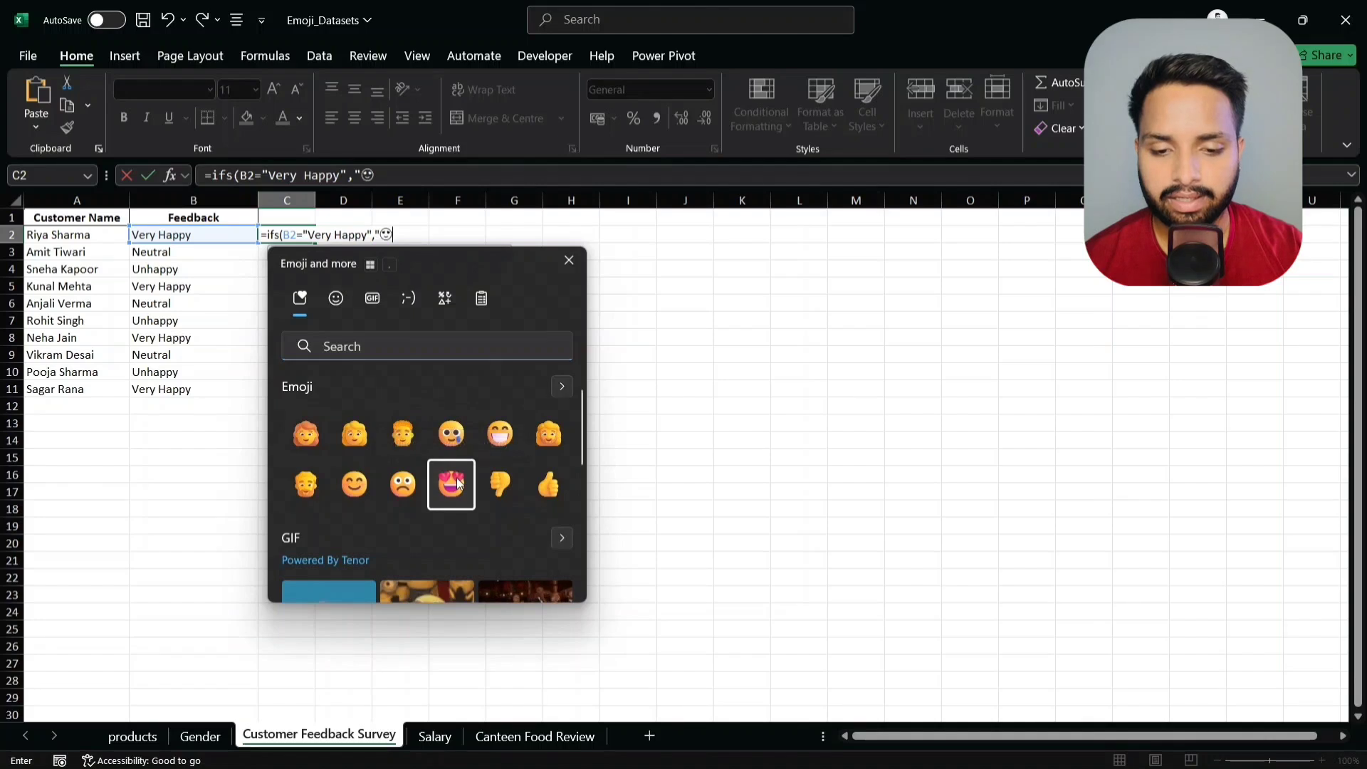
pyautogui.press('Escape')
pyautogui.write('"')
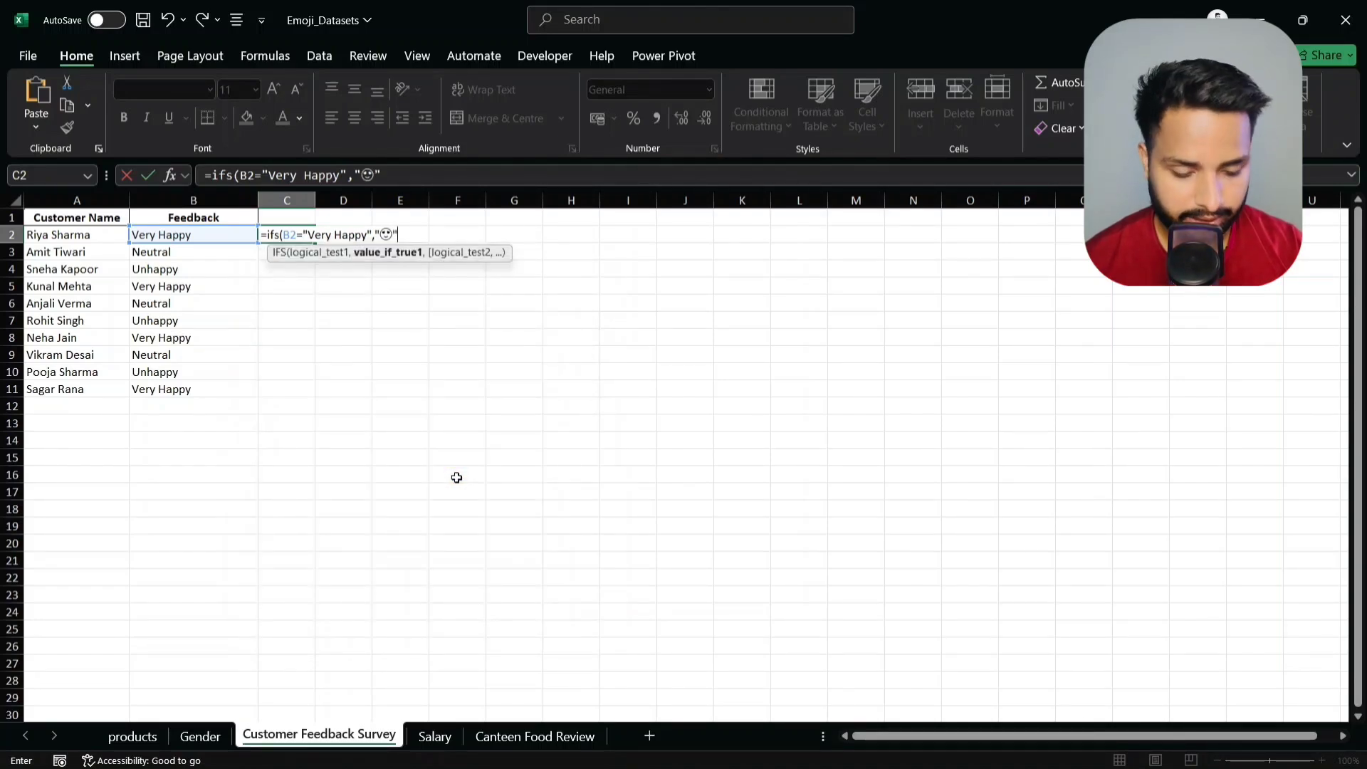
pyautogui.write(',')
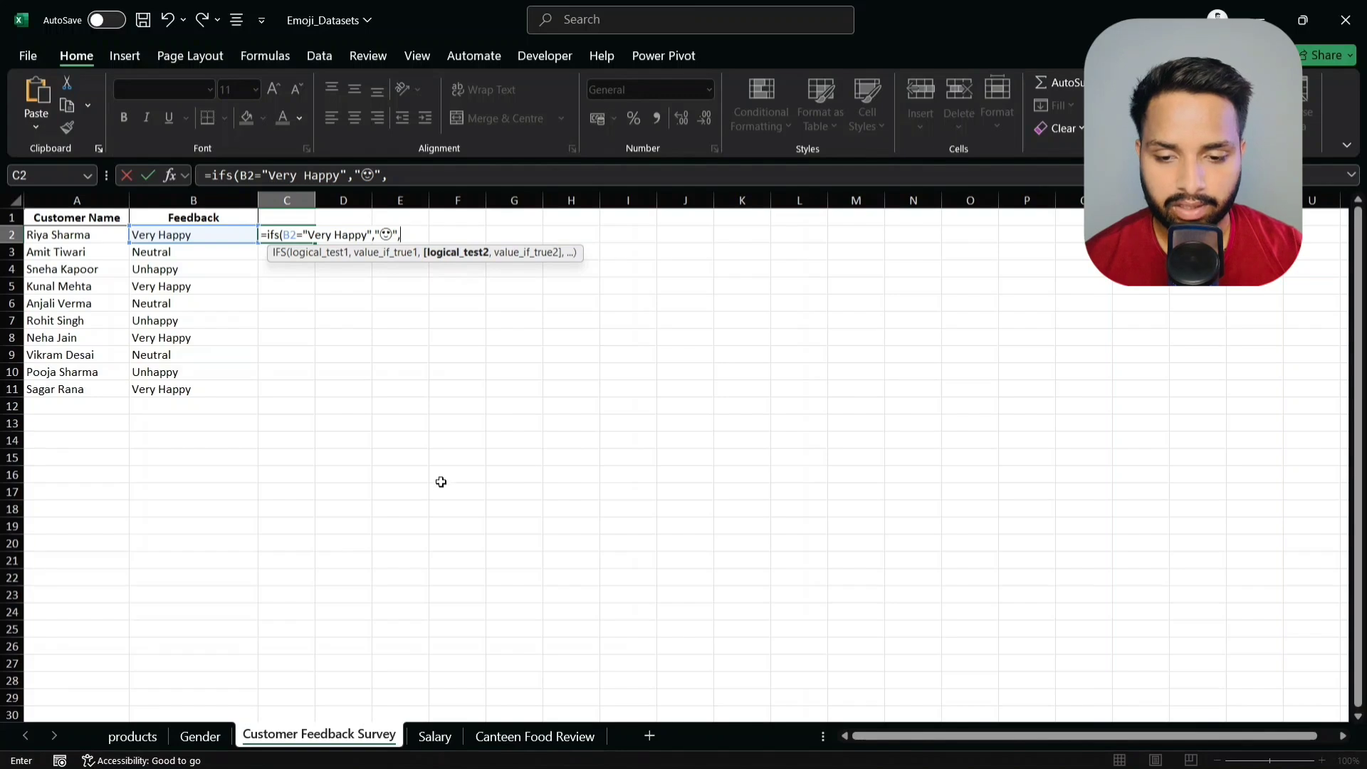
# - Add a Neutral condition on B2 with its face emoji, fixing the missing quote
pyautogui.click(223, 235)
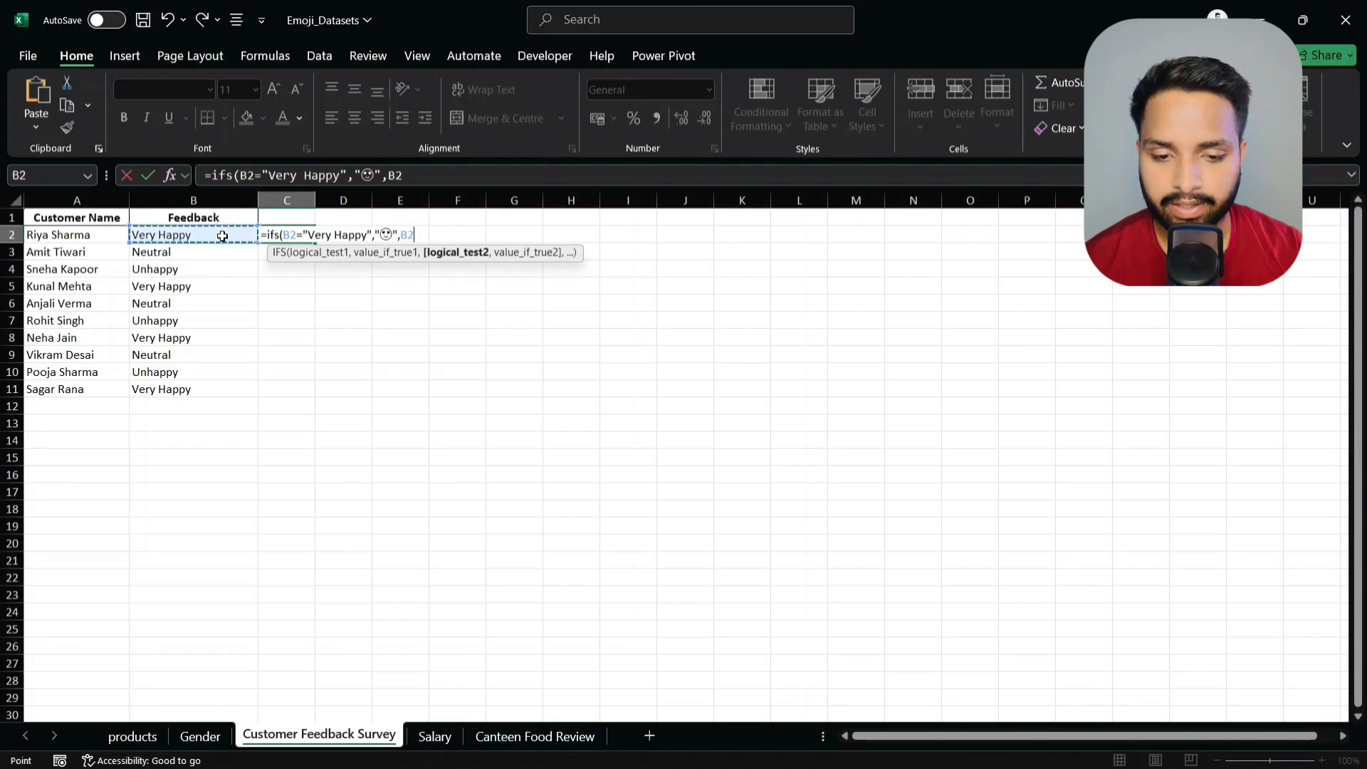
pyautogui.write('=')
pyautogui.write('N')
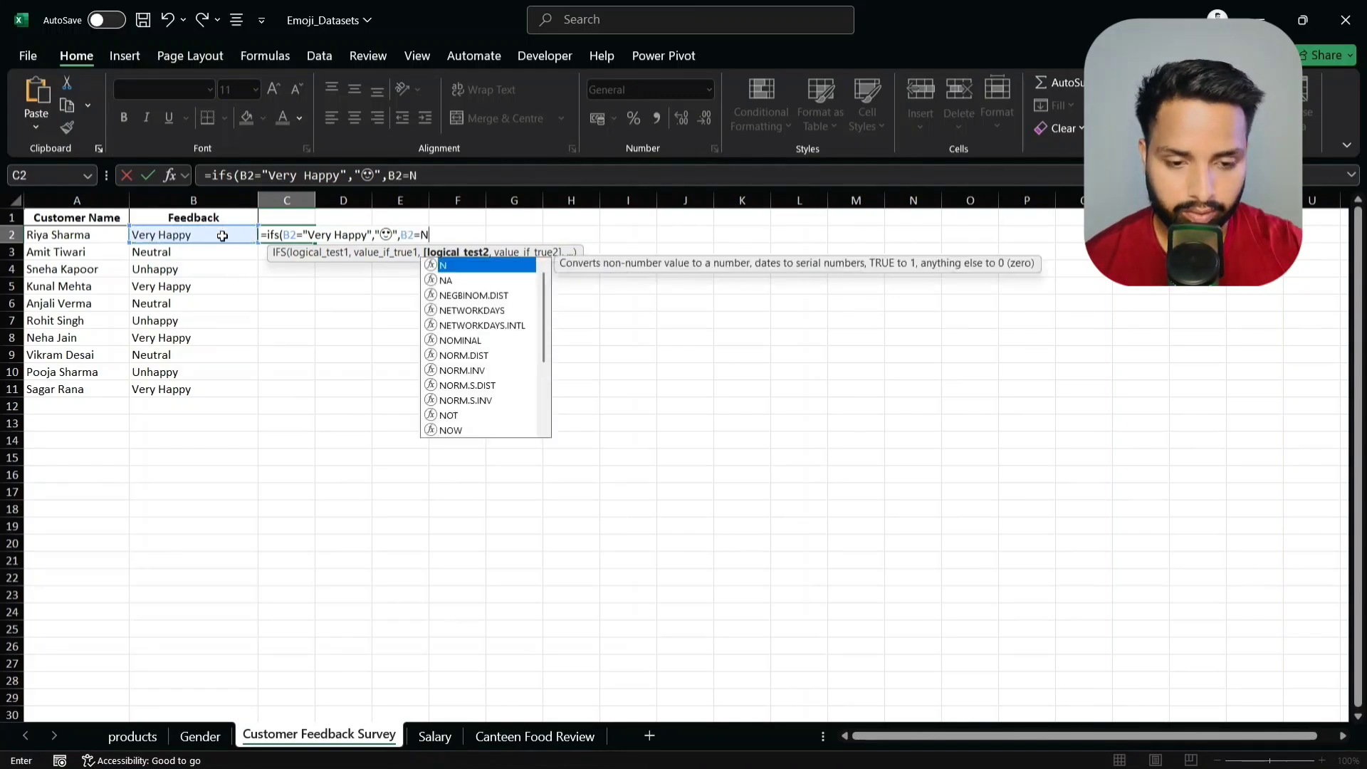
pyautogui.write('eutr')
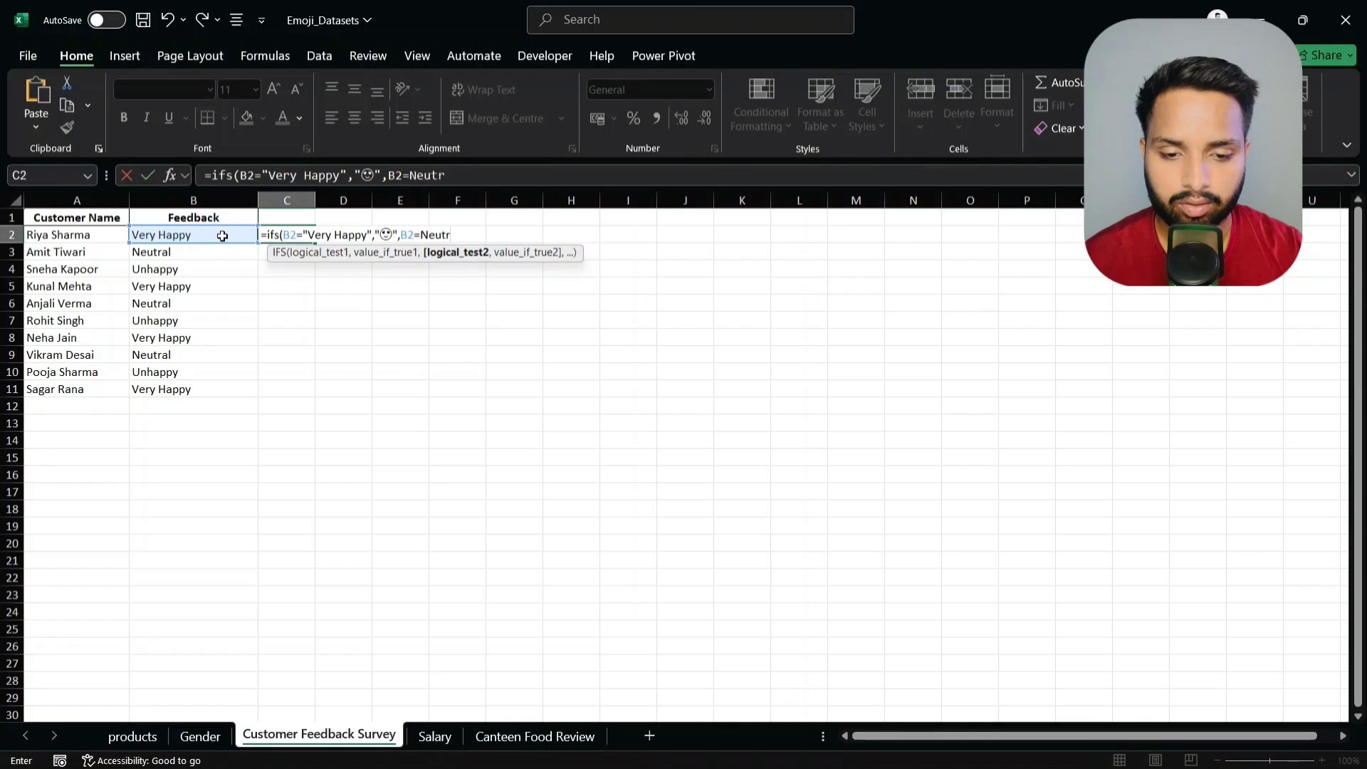
pyautogui.write('al"')
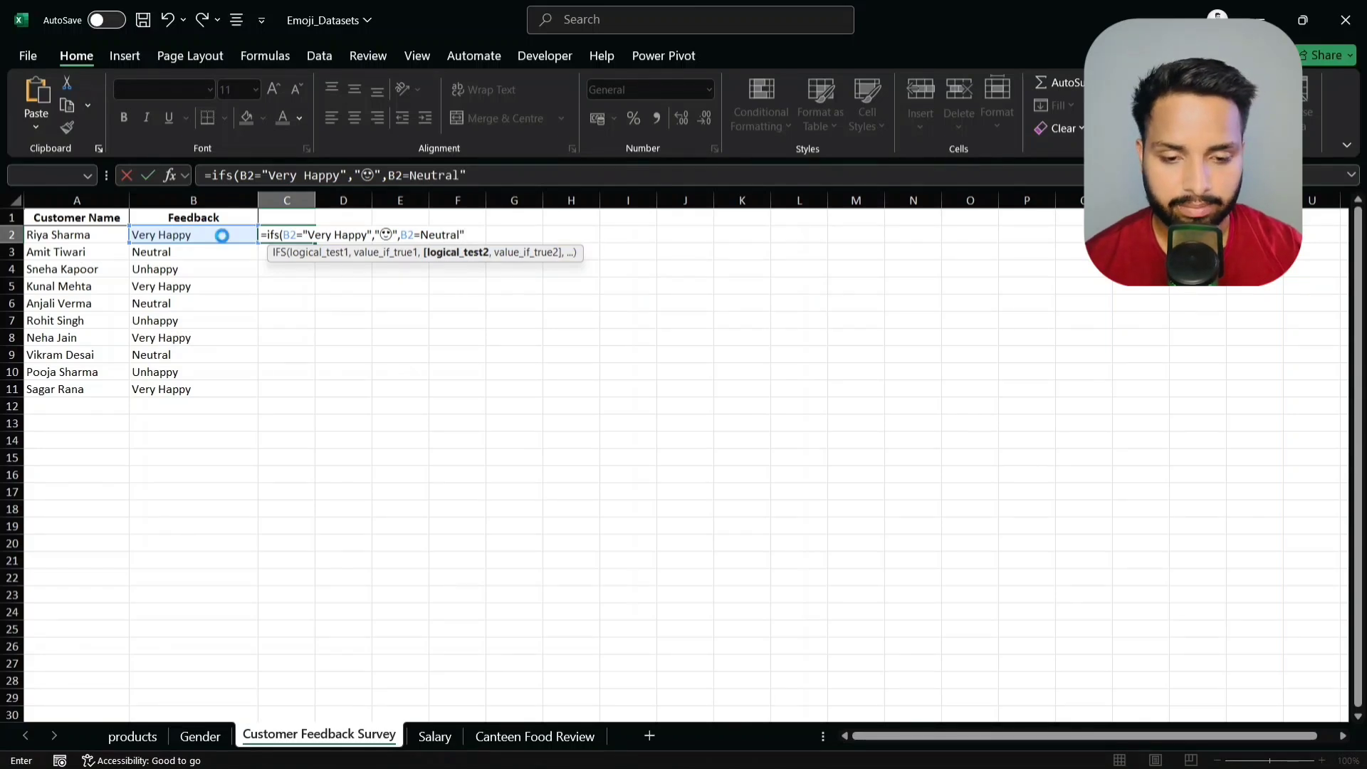
pyautogui.press('Return')
pyautogui.click(652, 492)
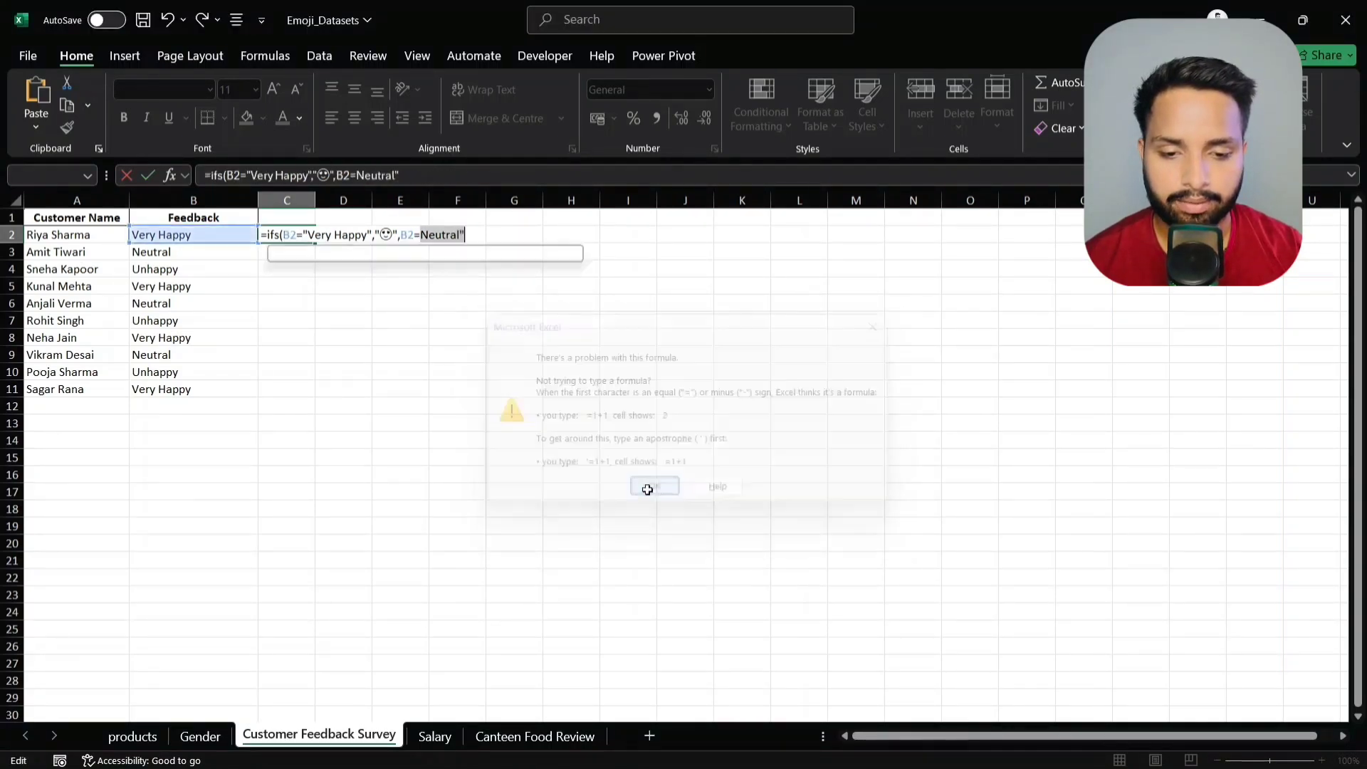
pyautogui.click(423, 235)
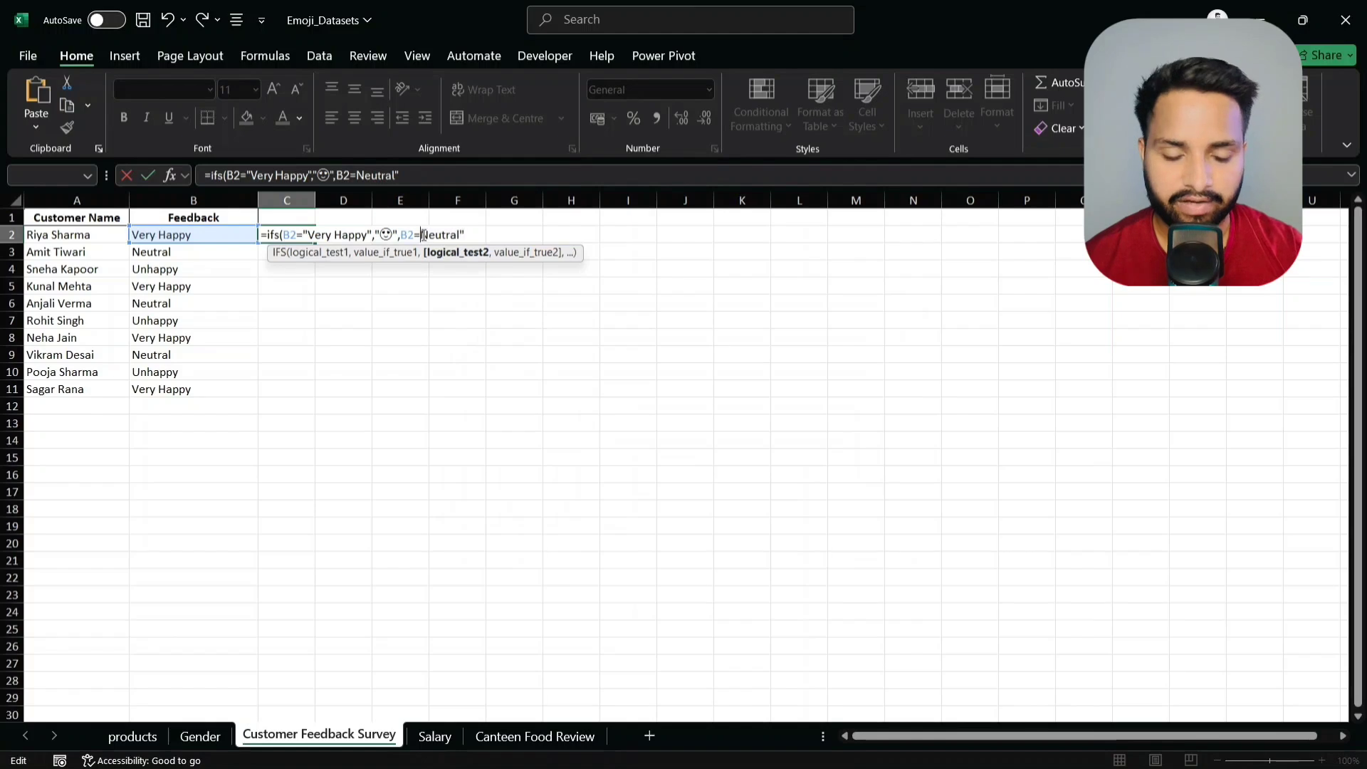
pyautogui.write('"')
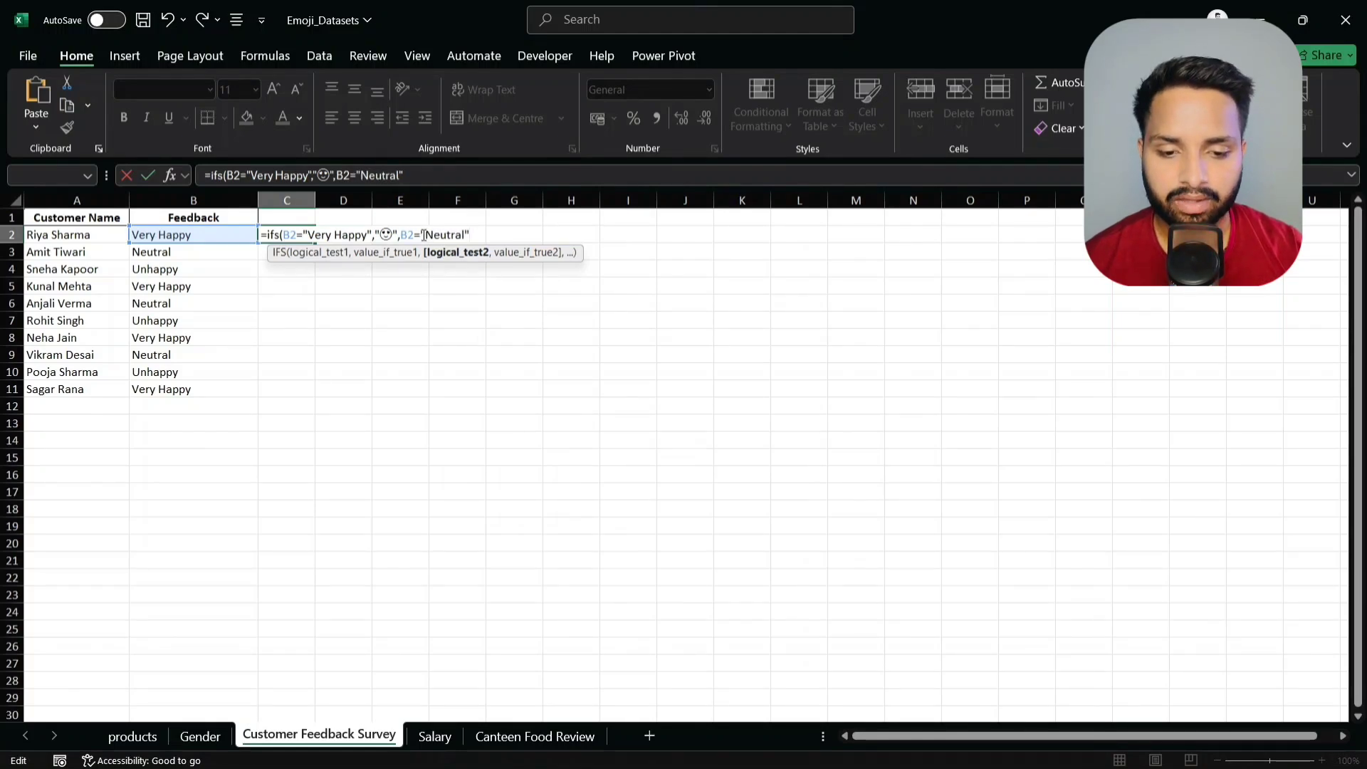
pyautogui.write(',')
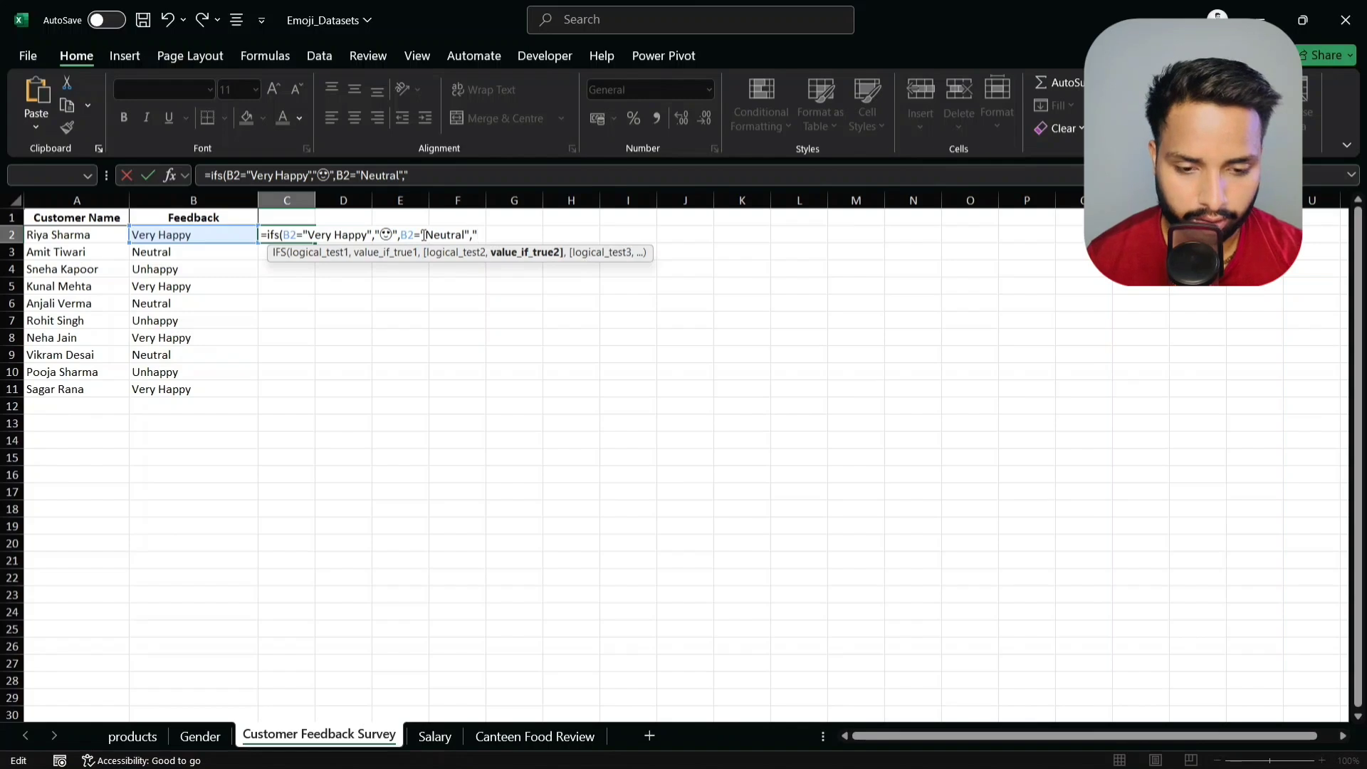
pyautogui.press('super+period')
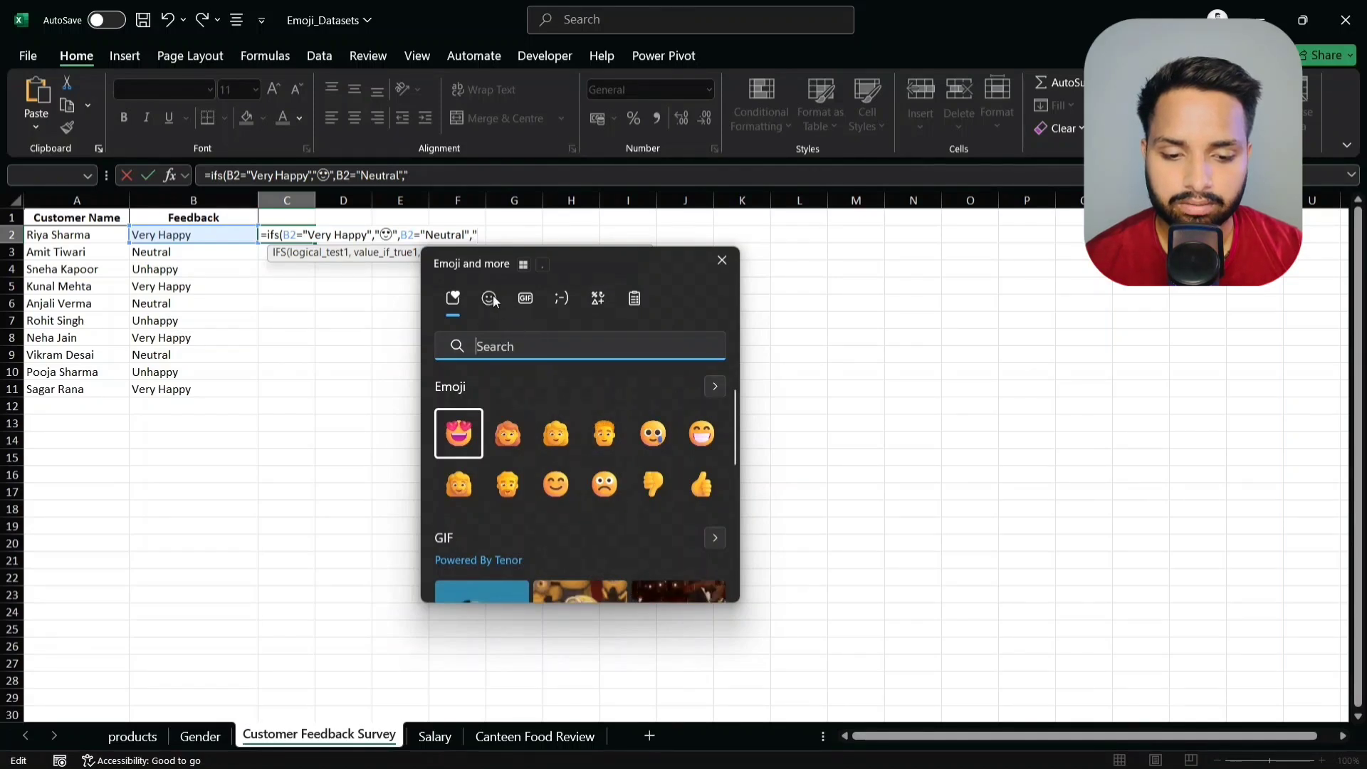
pyautogui.click(604, 486)
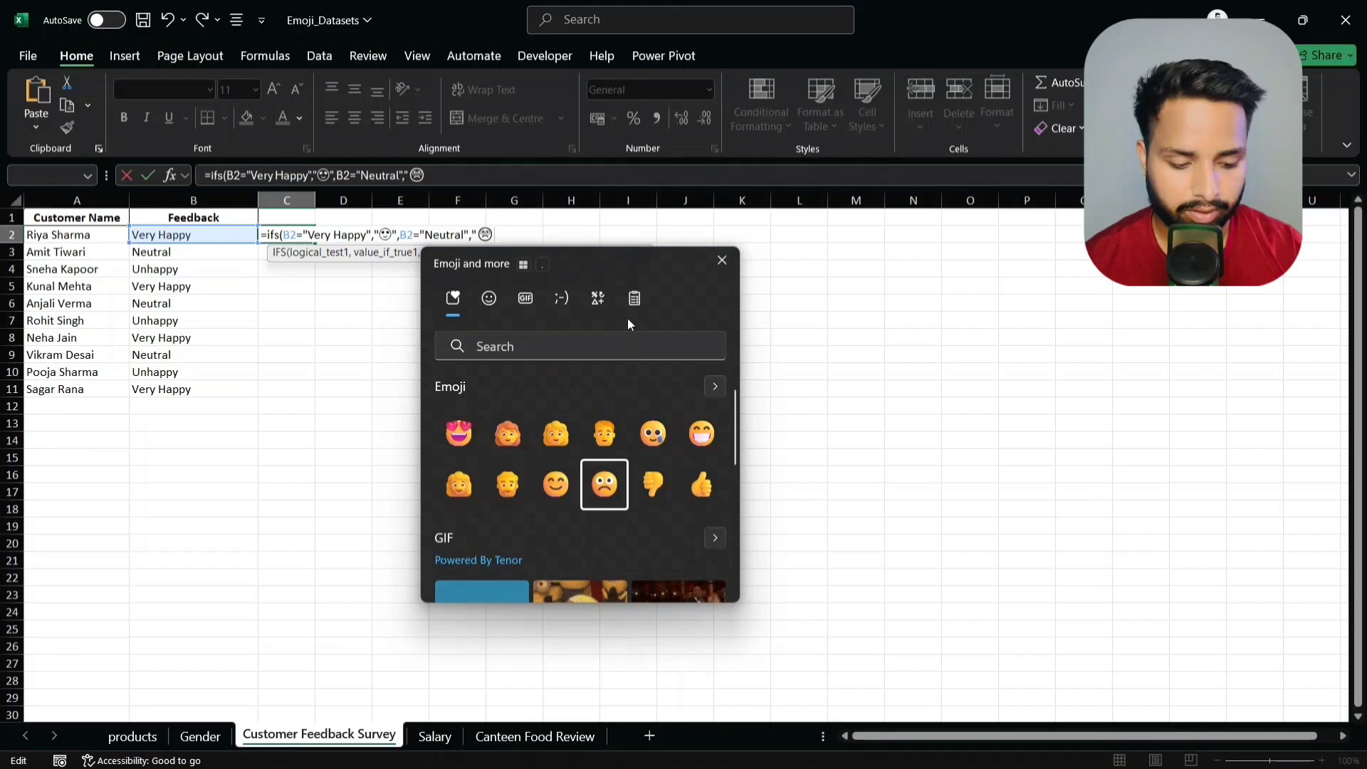
pyautogui.write('"')
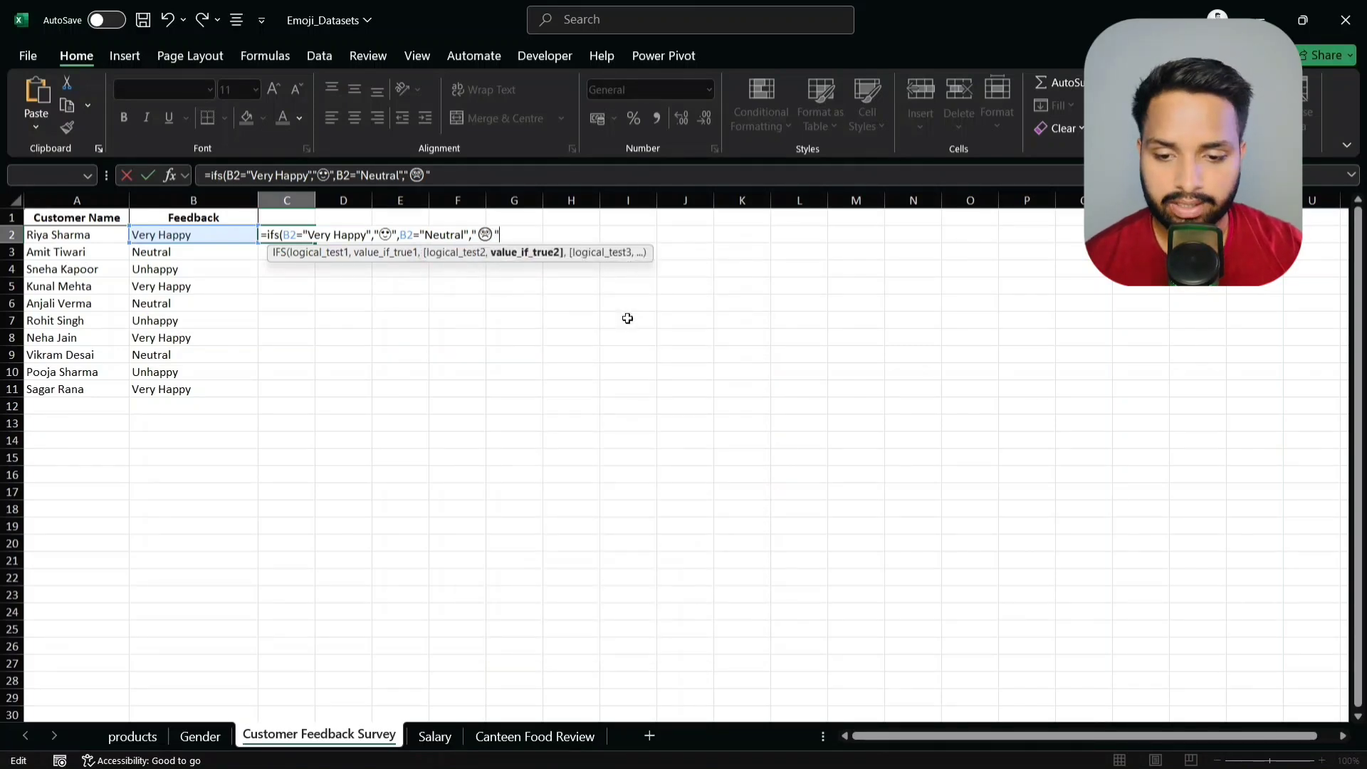
pyautogui.write(',')
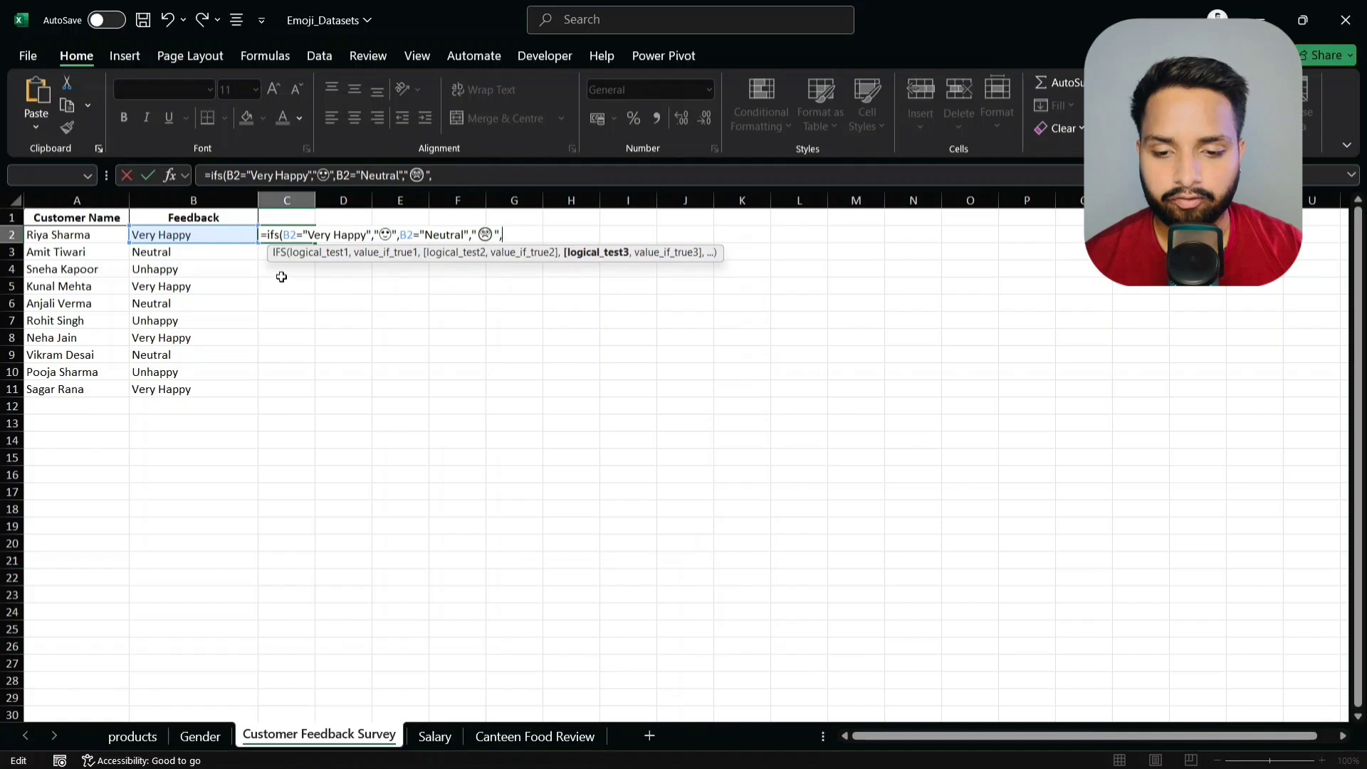
# - Add an Unhappy condition on B2 with its matching face emoji
pyautogui.click(235, 233)
pyautogui.write('=')
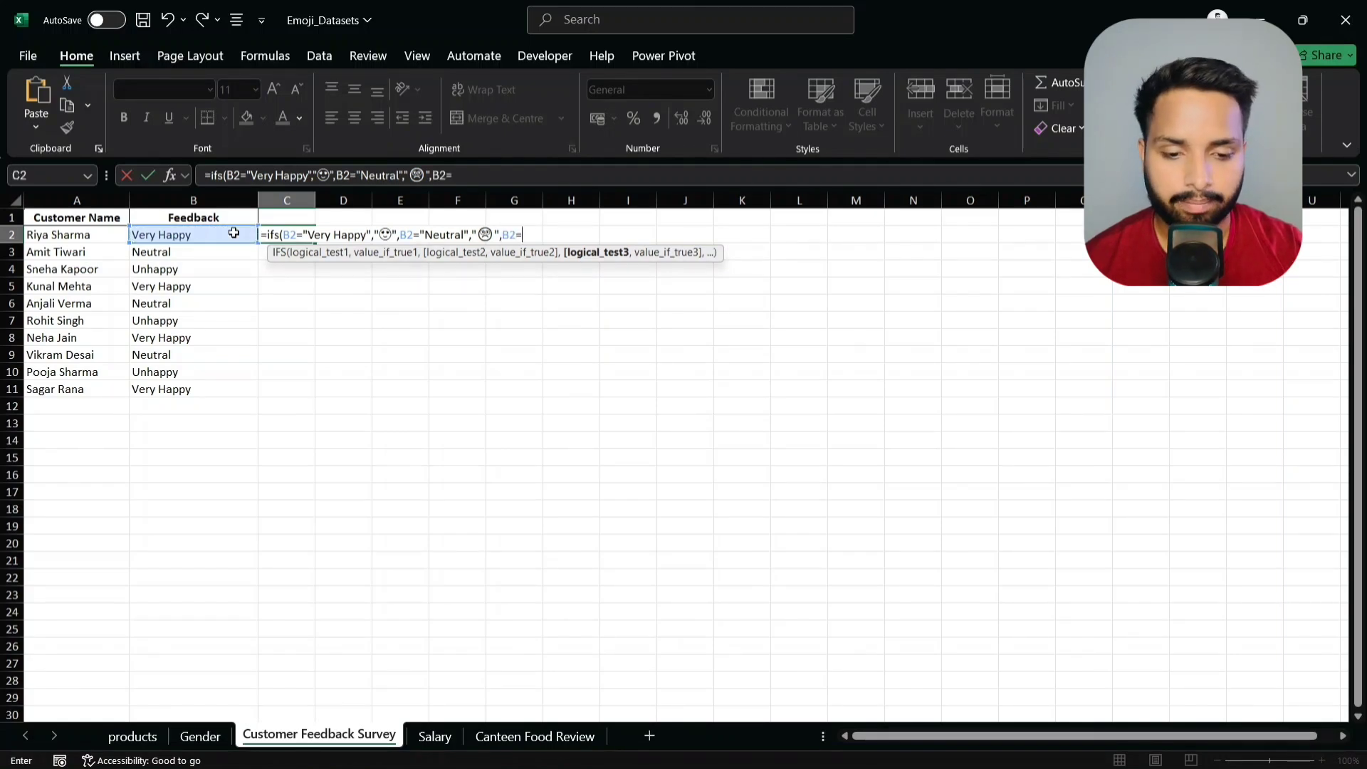
pyautogui.write('"')
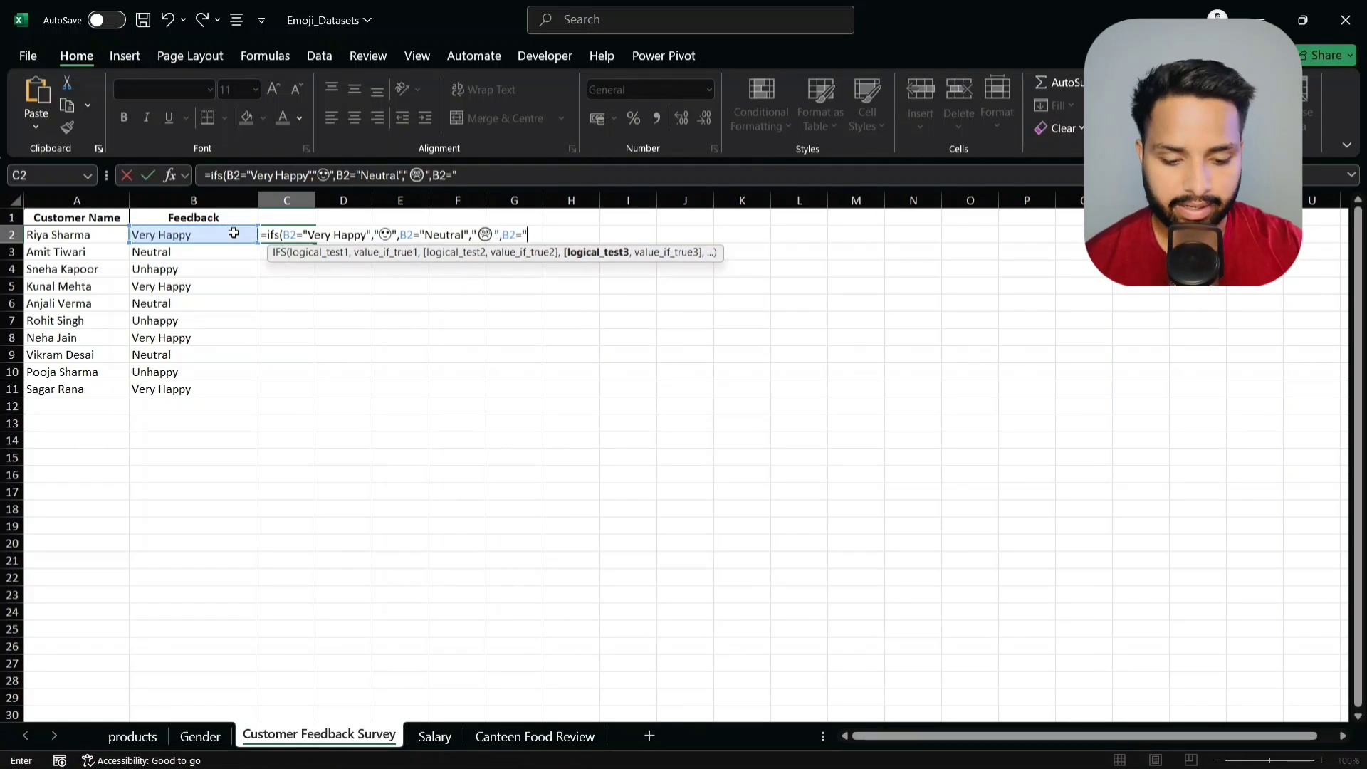
pyautogui.write('Unhappy')
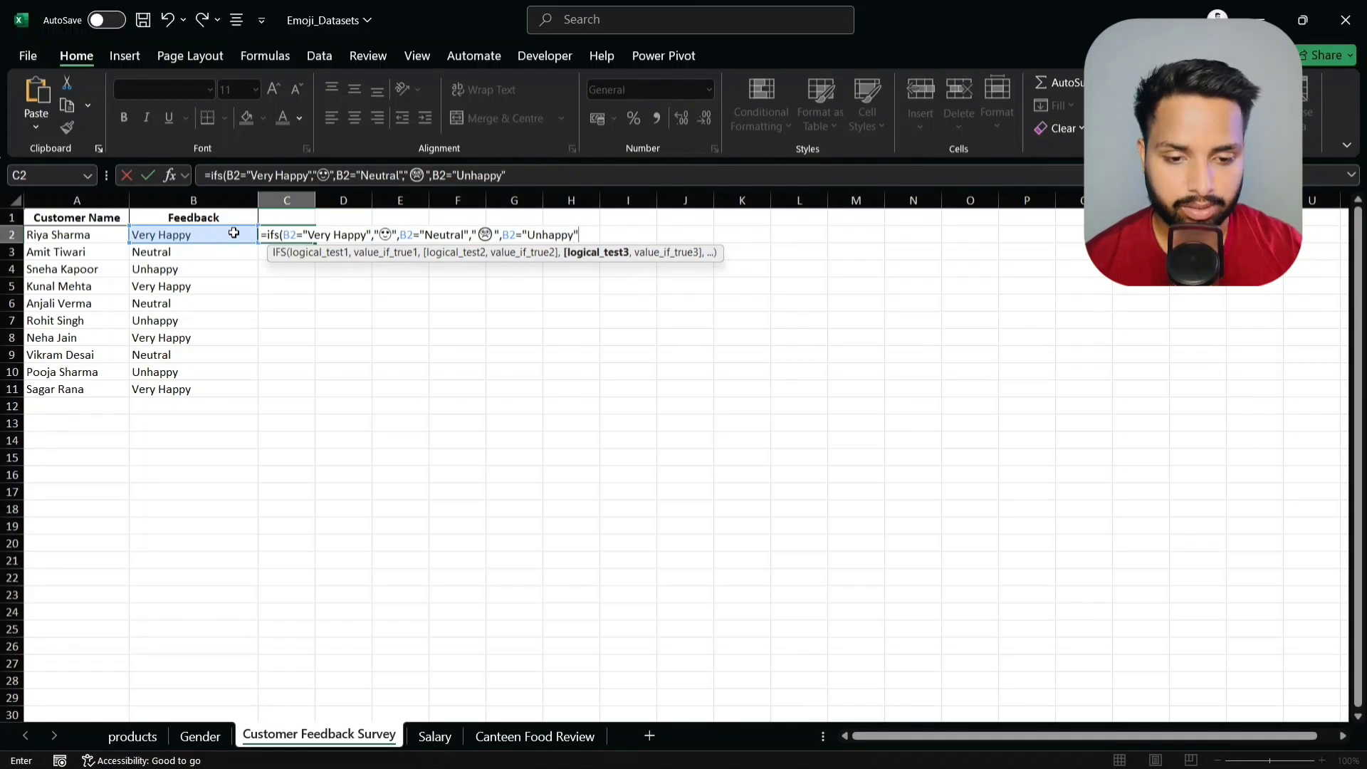
pyautogui.write('",')
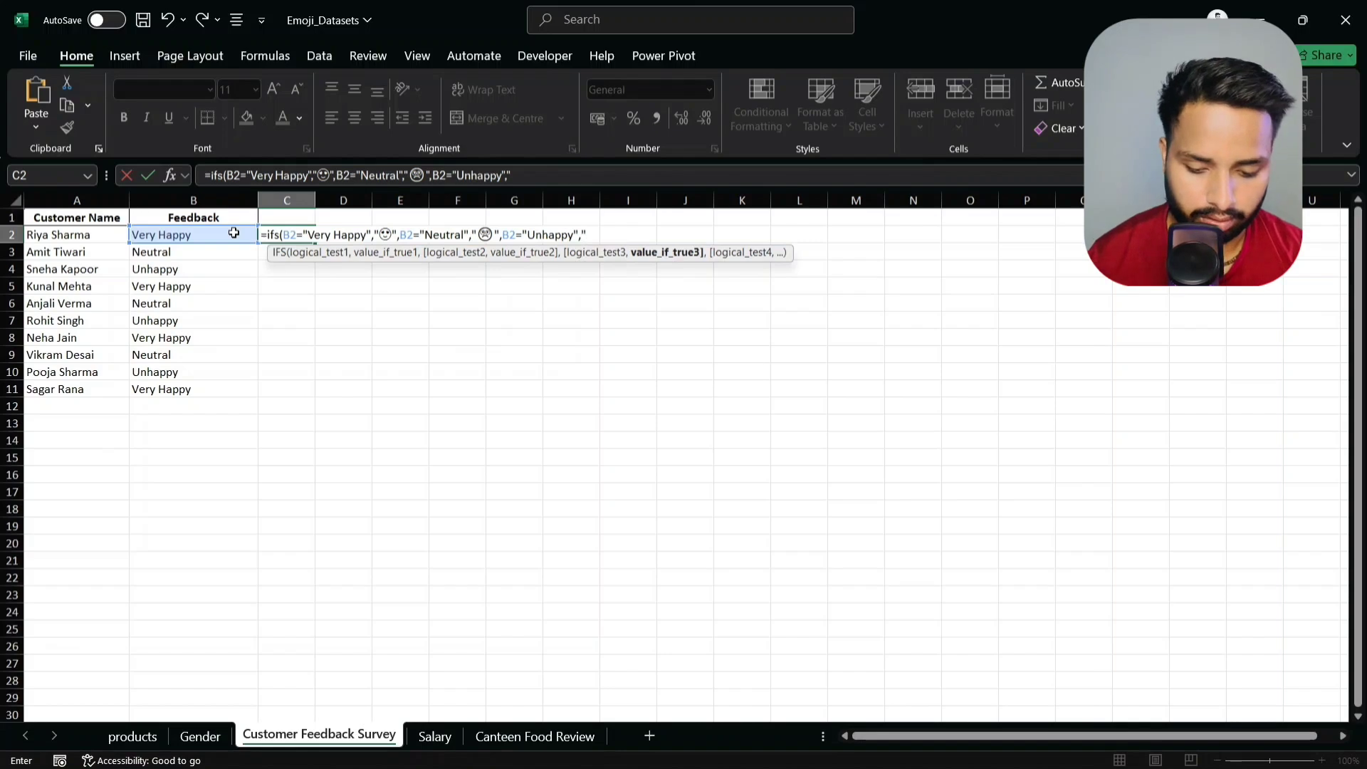
pyautogui.press('super+period')
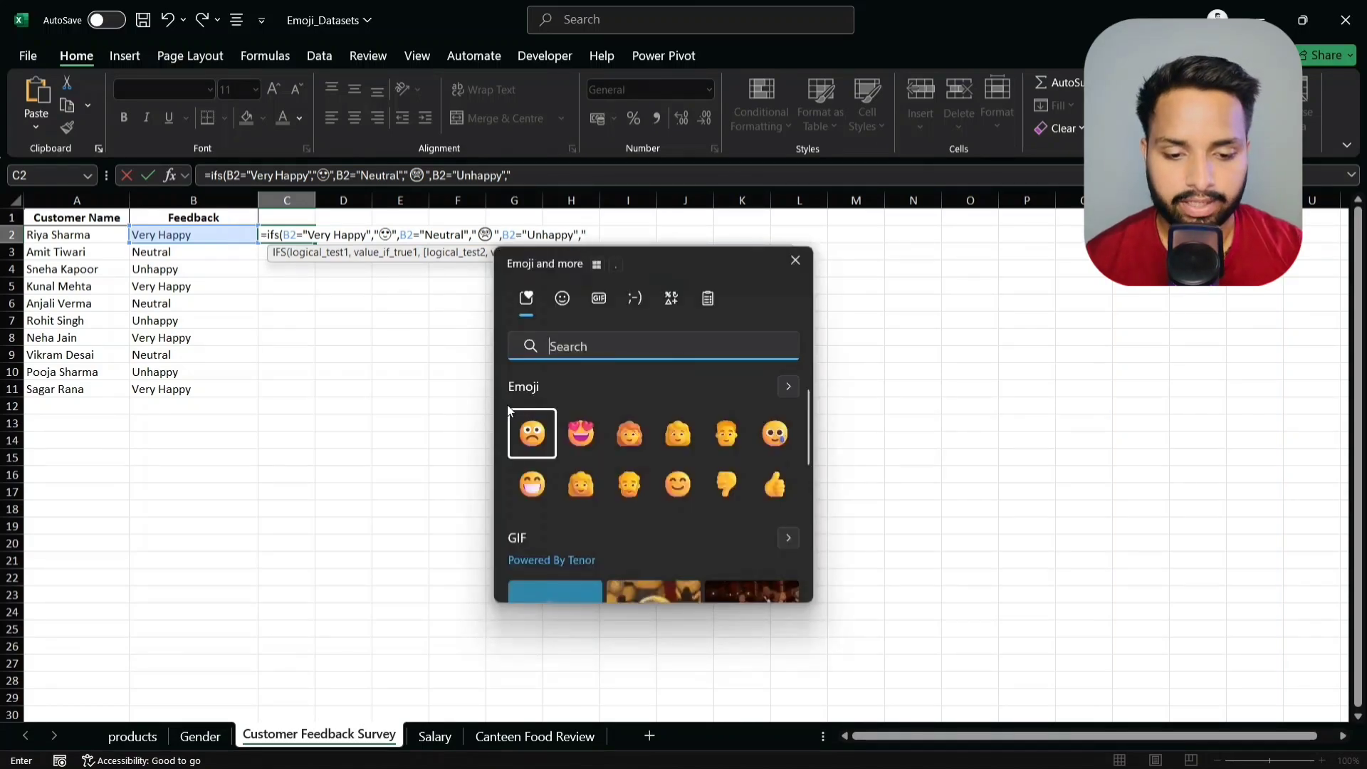
pyautogui.click(786, 442)
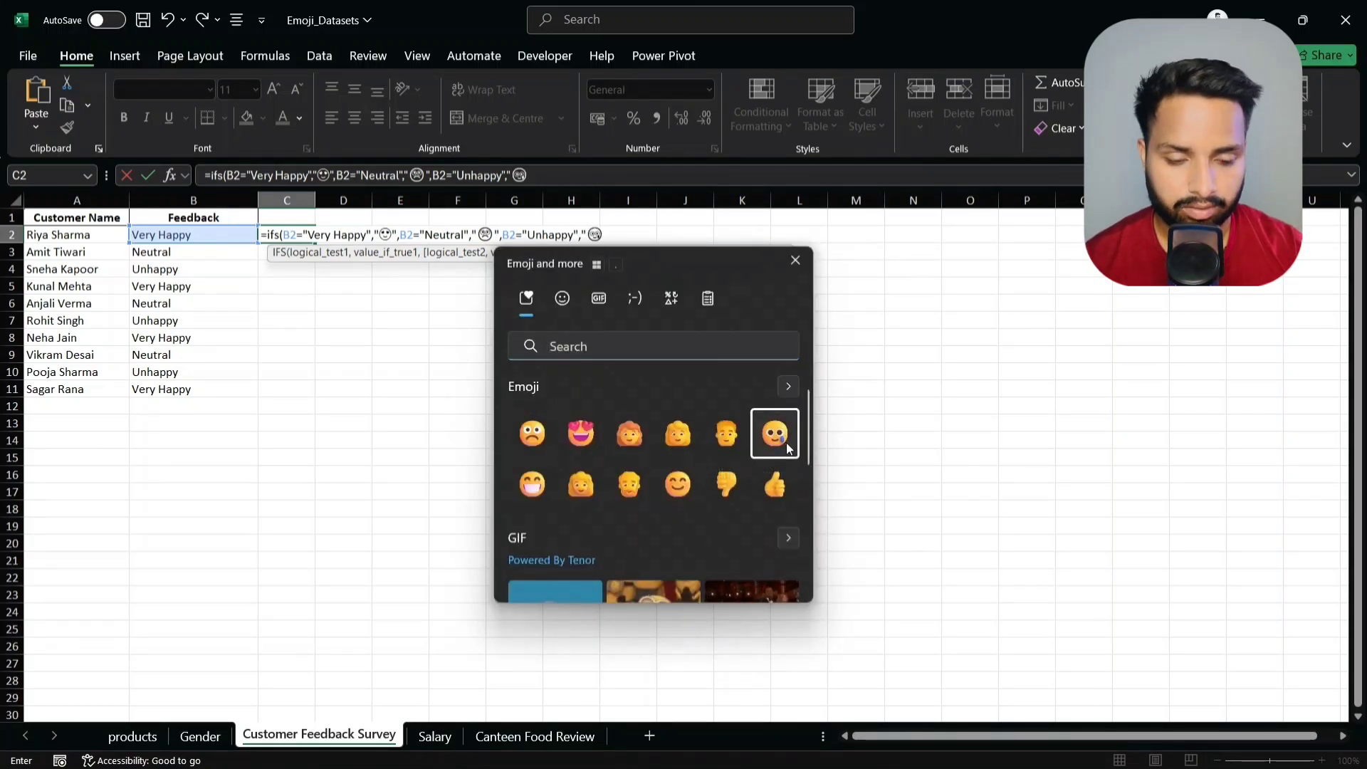
# - Close and enter C2's IFS formula, then fill it down to C11
pyautogui.write('")')
pyautogui.press('Return')
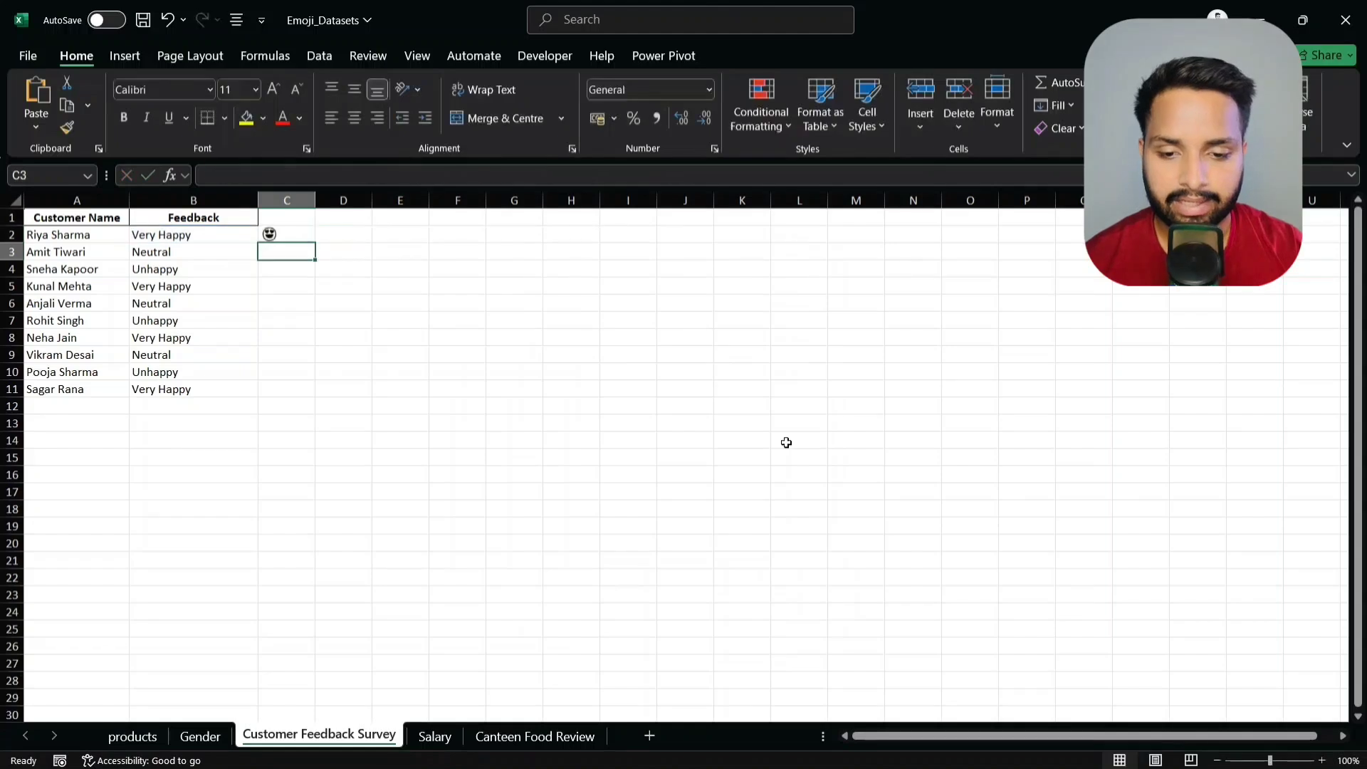
pyautogui.click(286, 234)
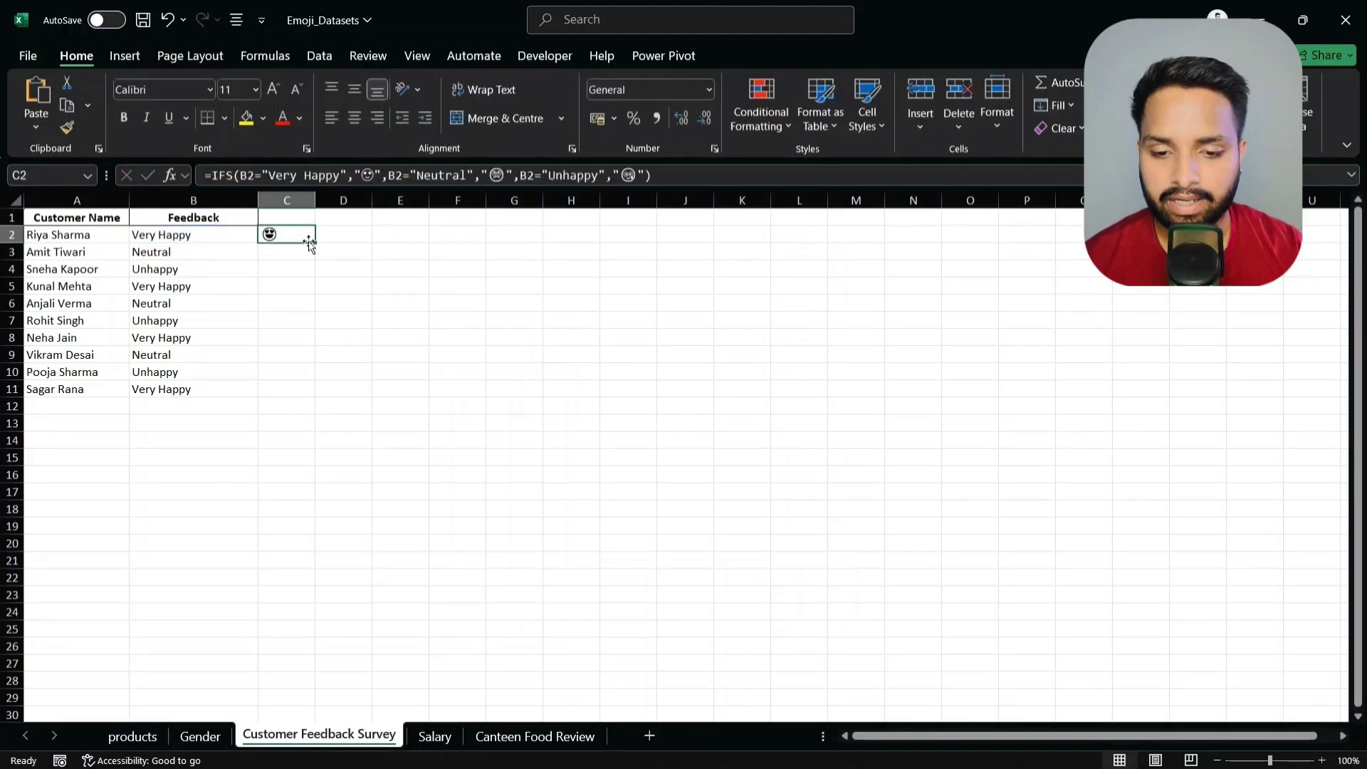
pyautogui.moveTo(316, 242); pyautogui.dragTo(306, 393)
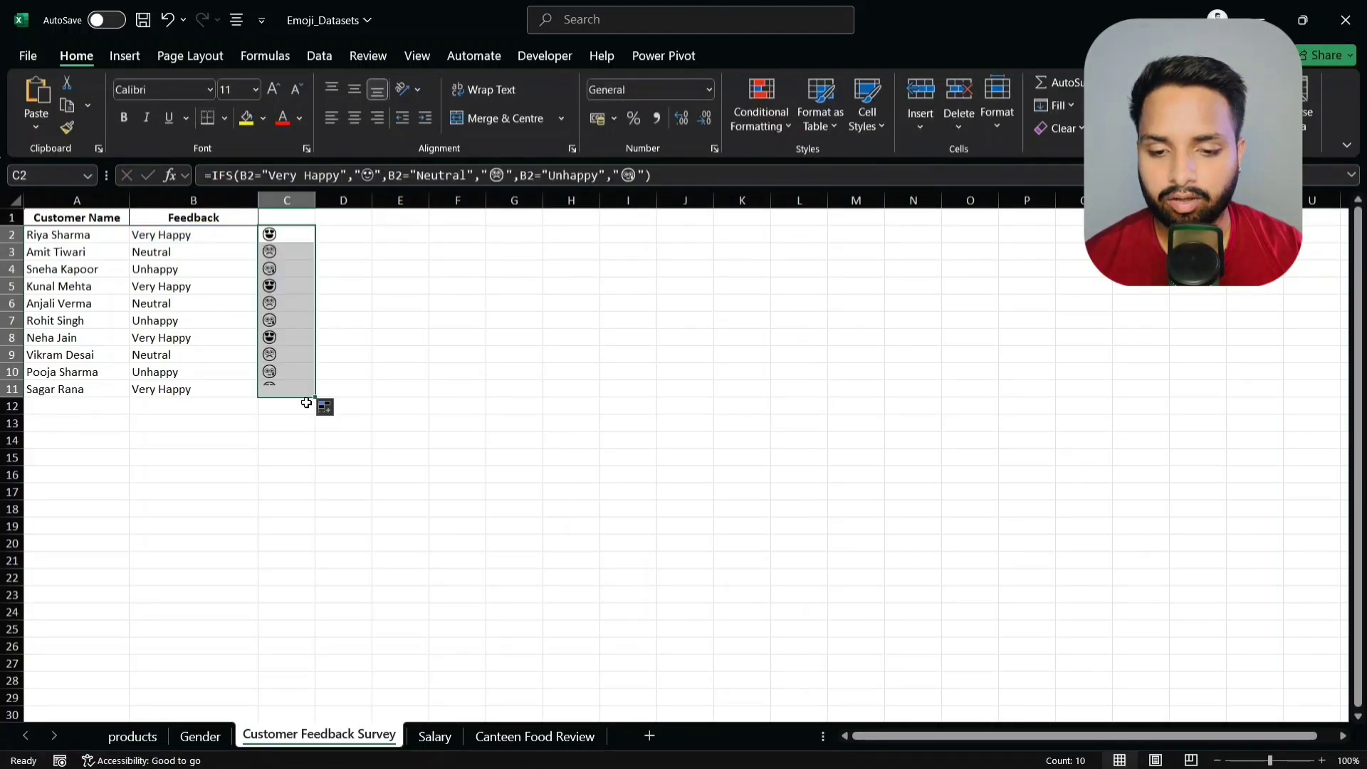
pyautogui.click(295, 253)
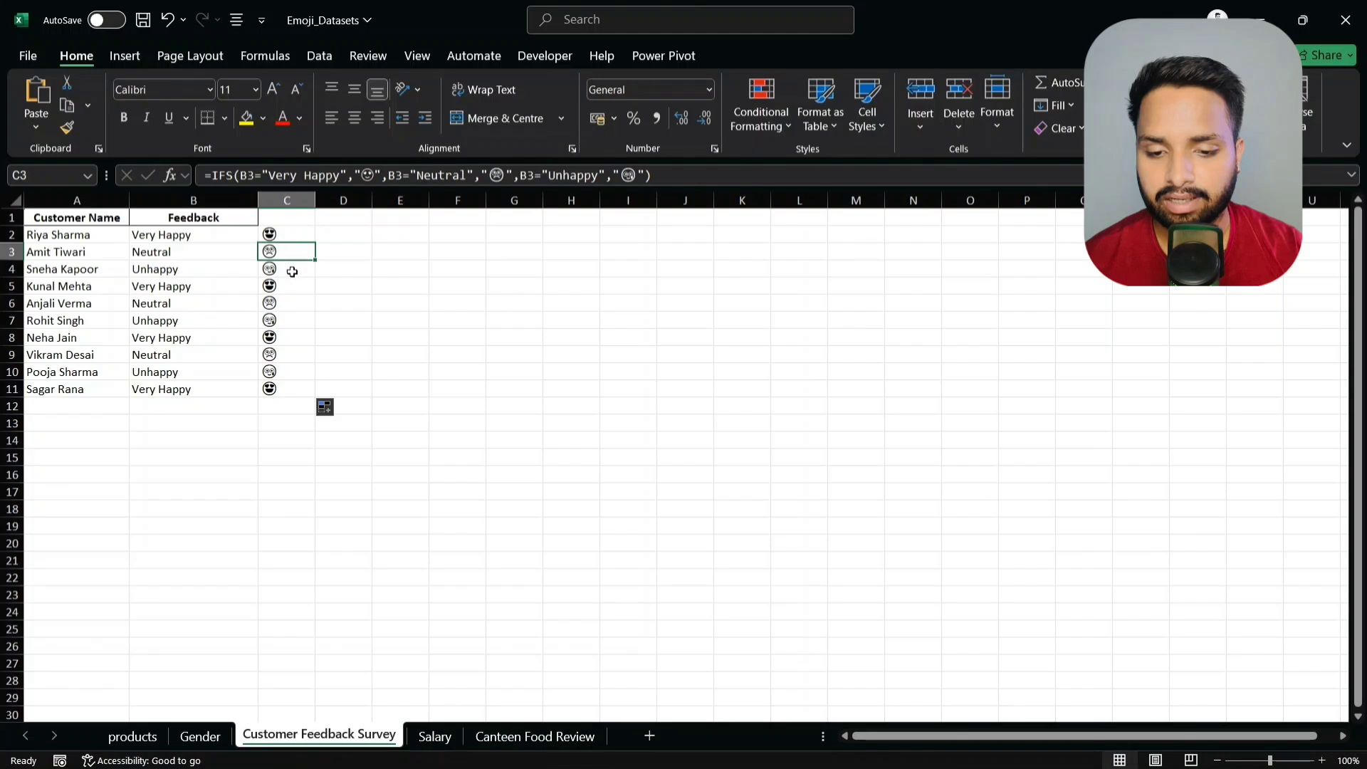
pyautogui.click(292, 274)
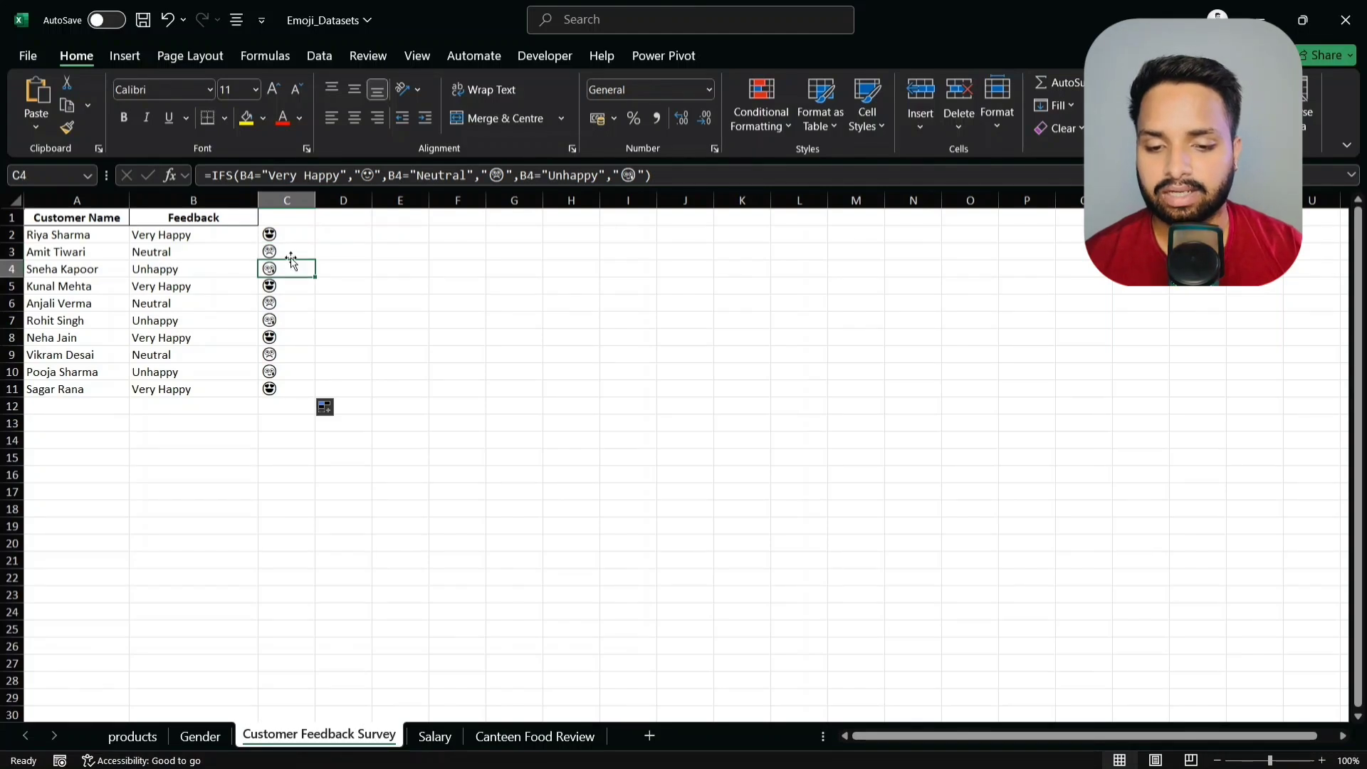
pyautogui.click(289, 237)
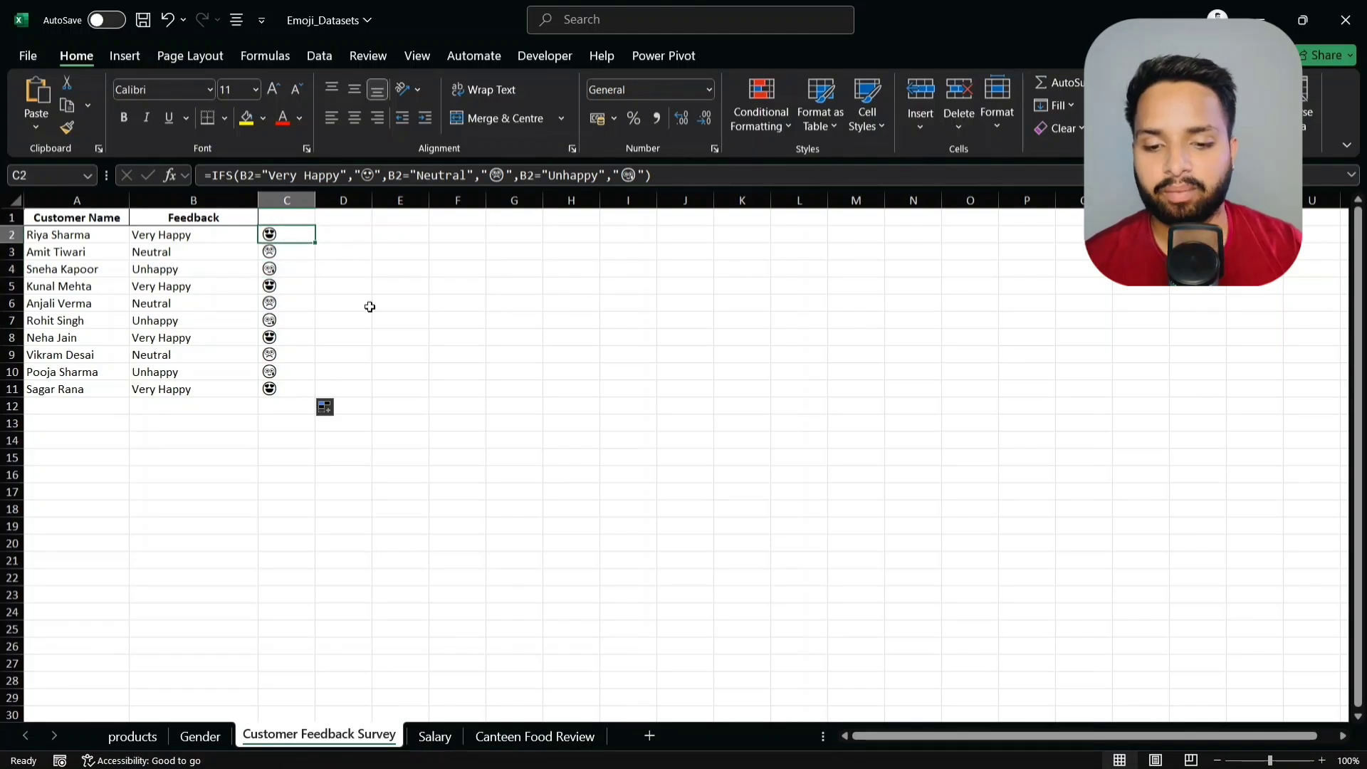
# - On the Salary sheet, start an IF formula in F2 testing E2>60000
pyautogui.click(435, 737)
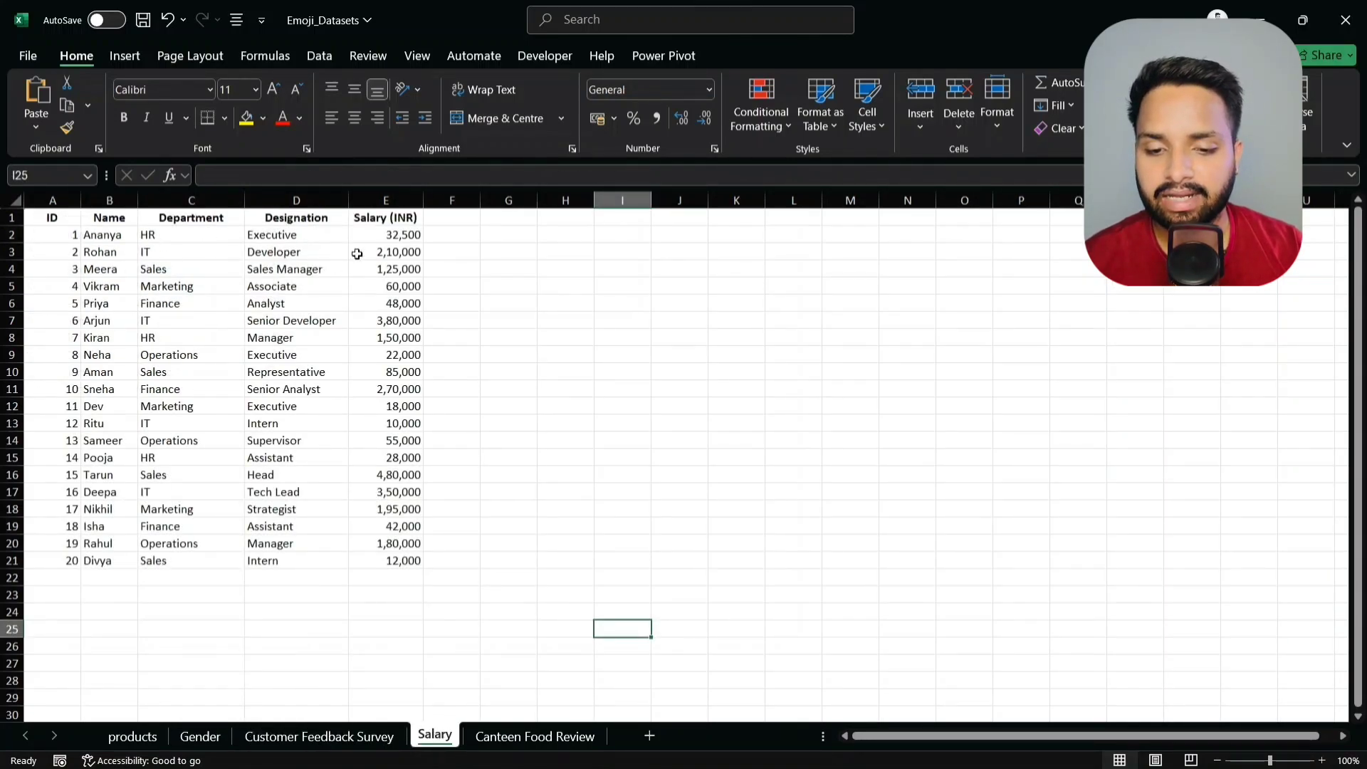
pyautogui.click(457, 237)
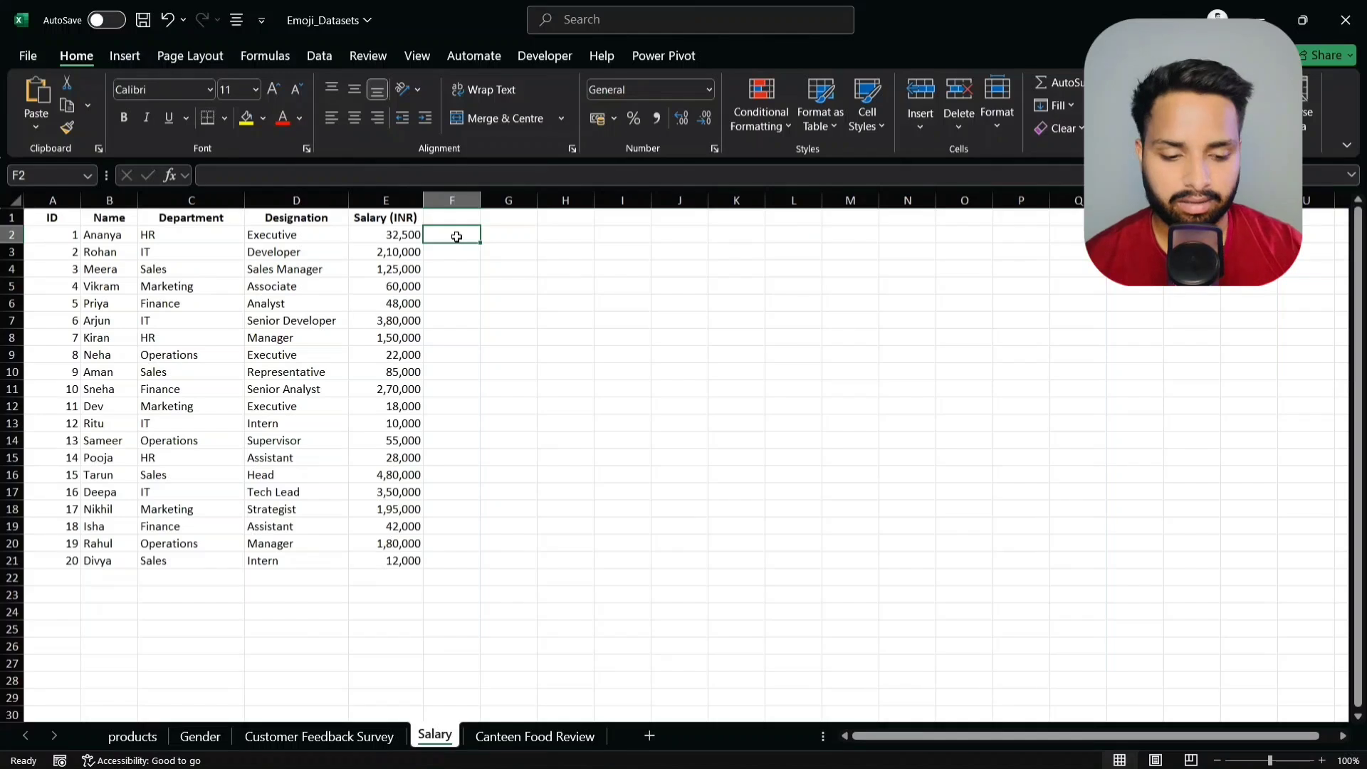
pyautogui.write('if')
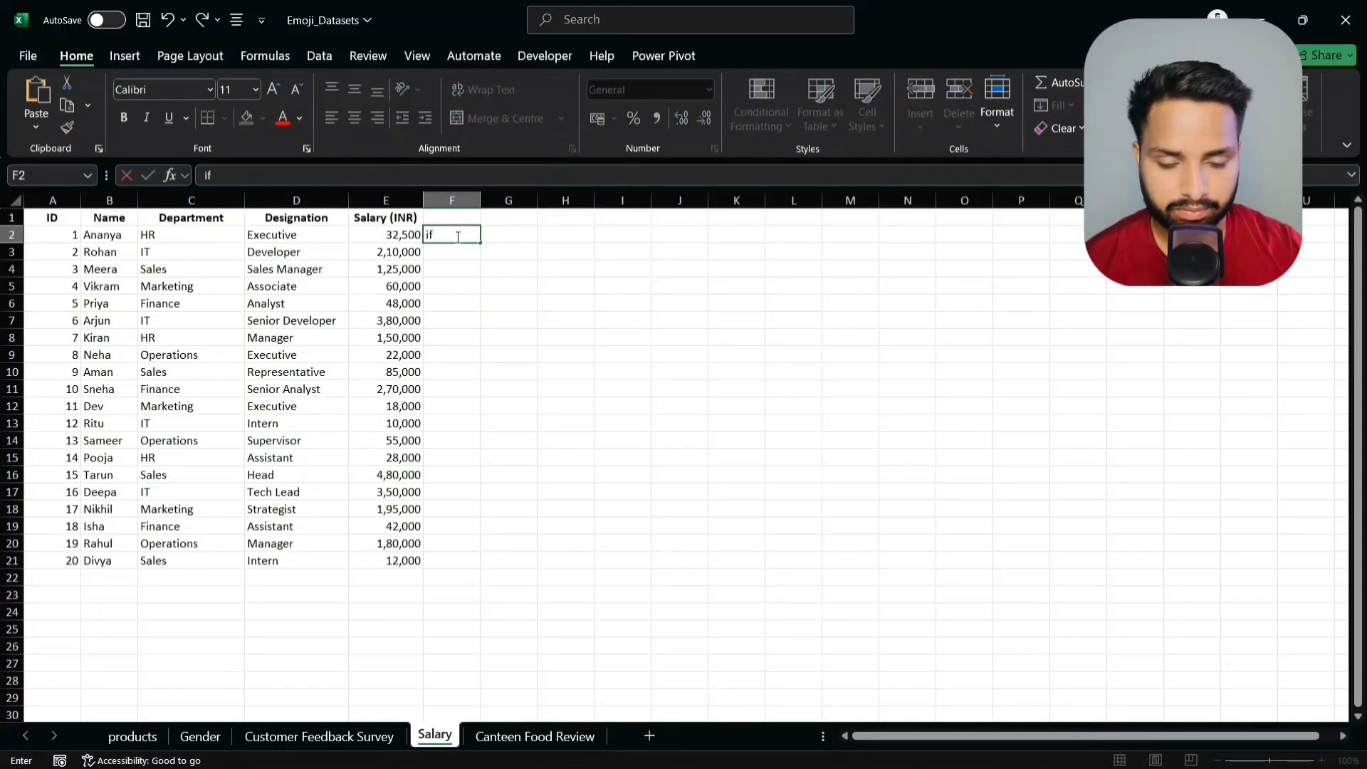
pyautogui.write('=if(')
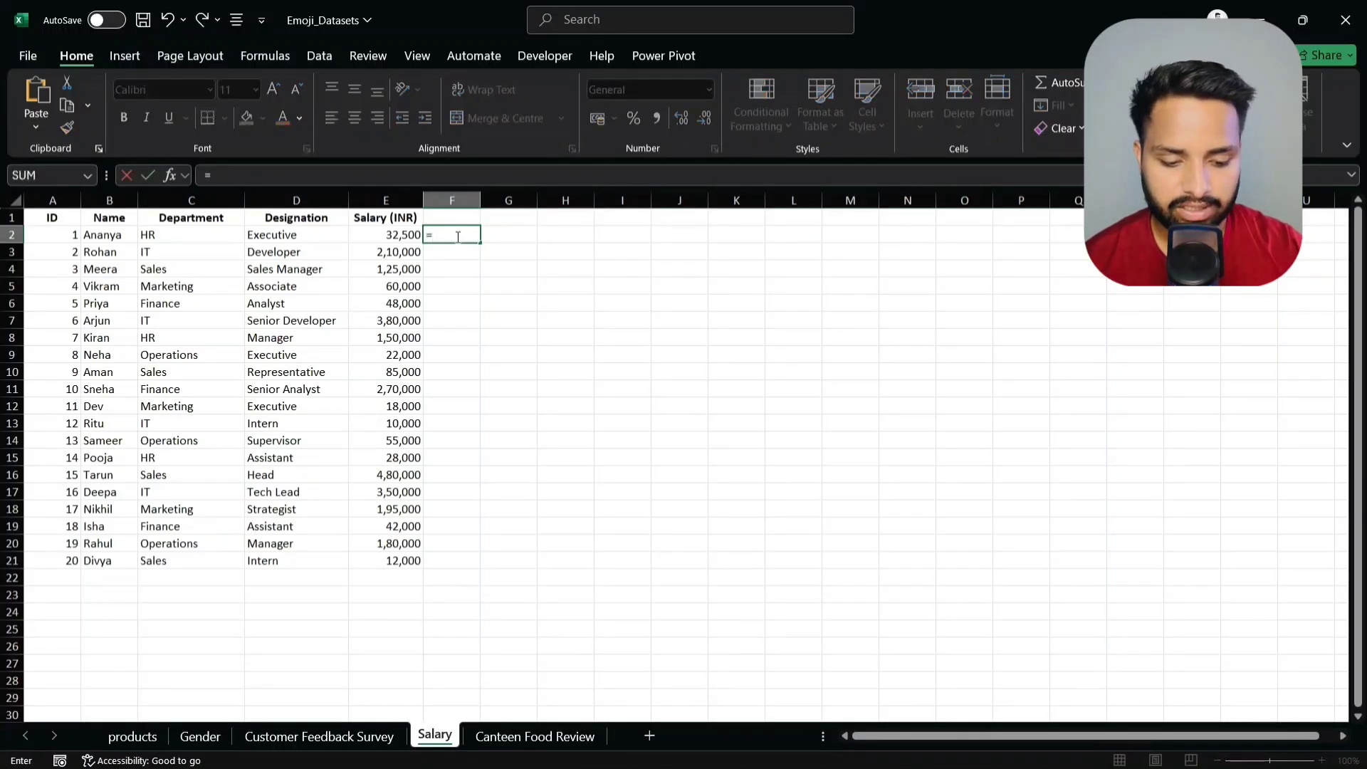
pyautogui.click(396, 241)
pyautogui.write('>')
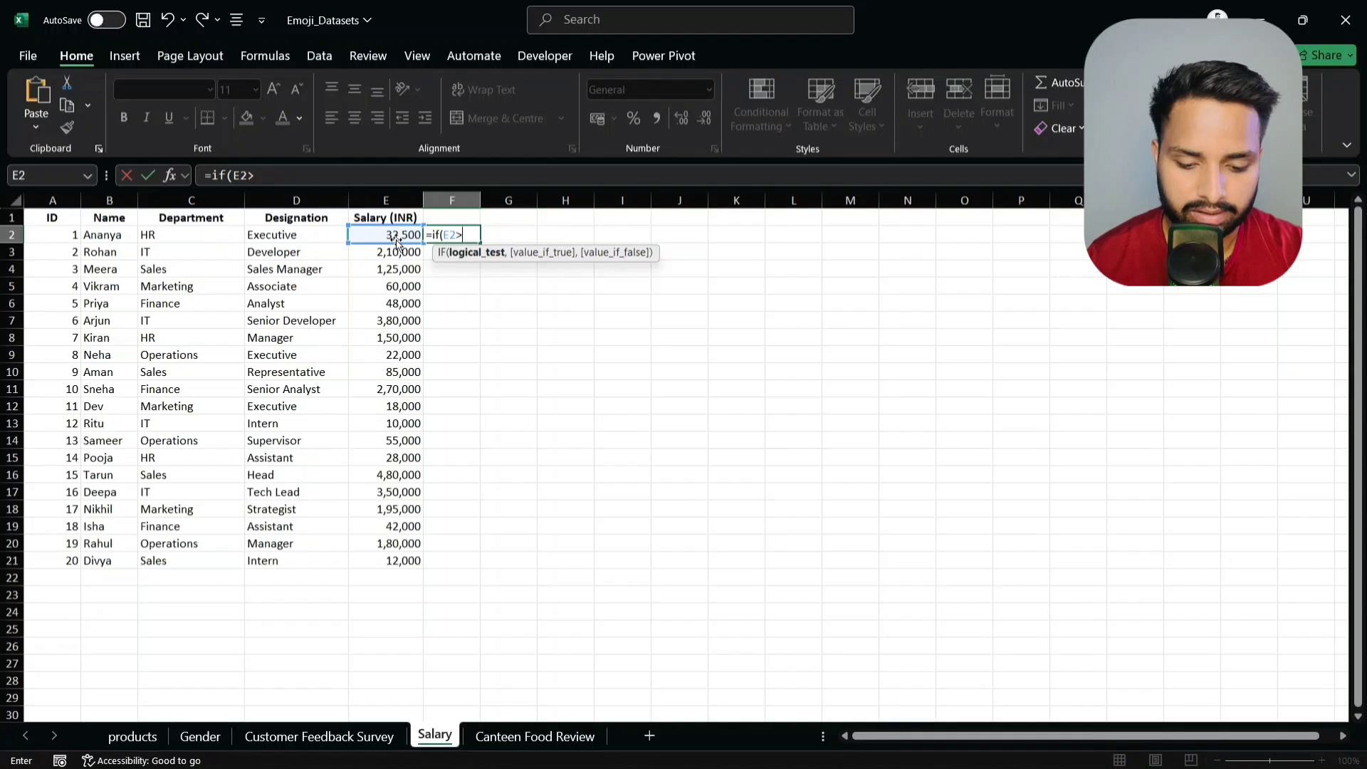
pyautogui.write('60000')
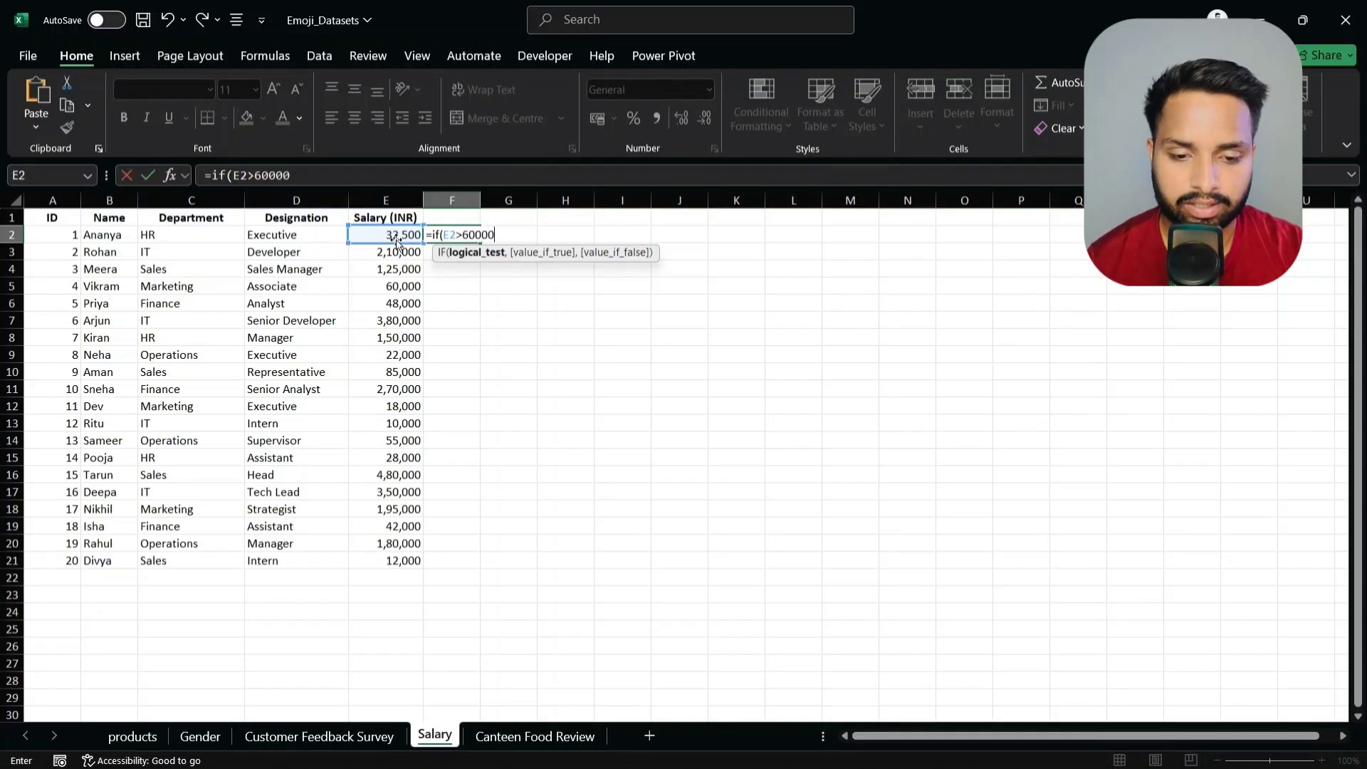
pyautogui.write(',"')
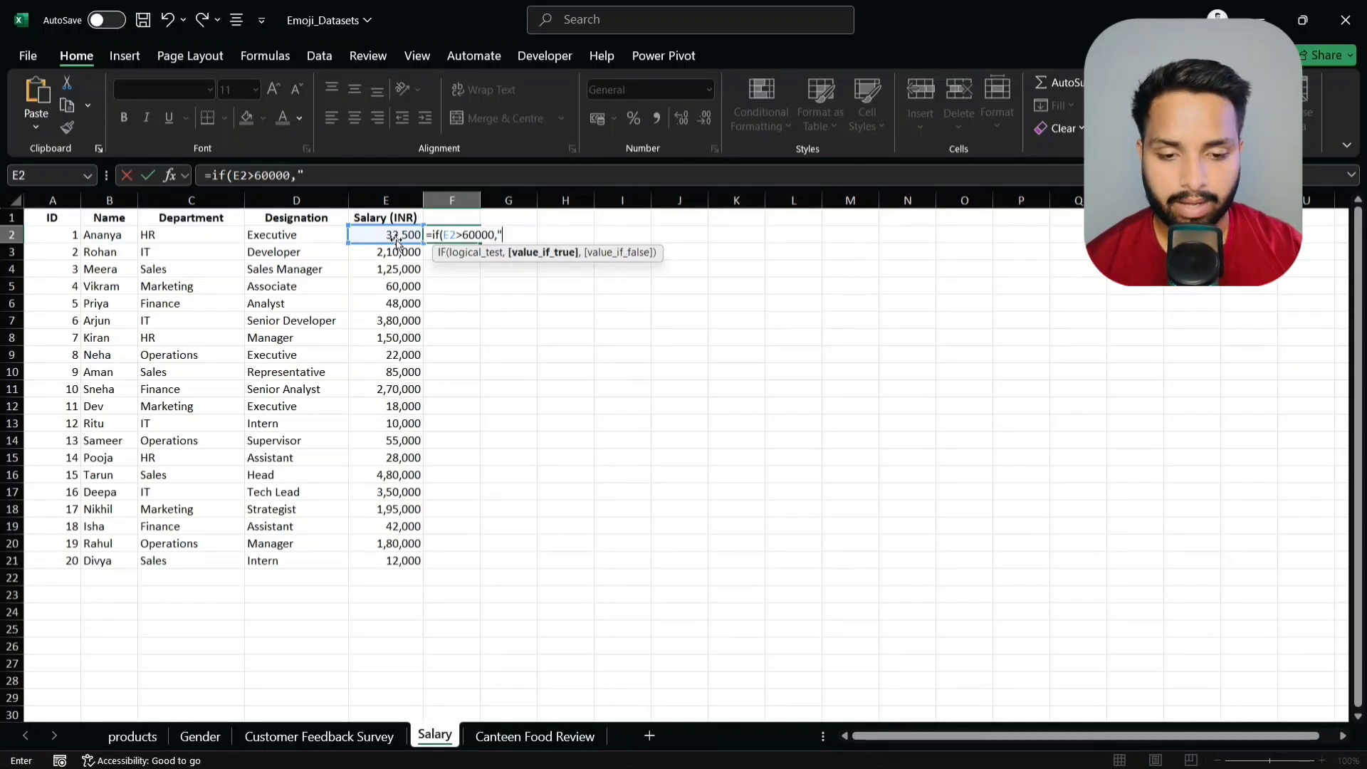
pyautogui.write("'")
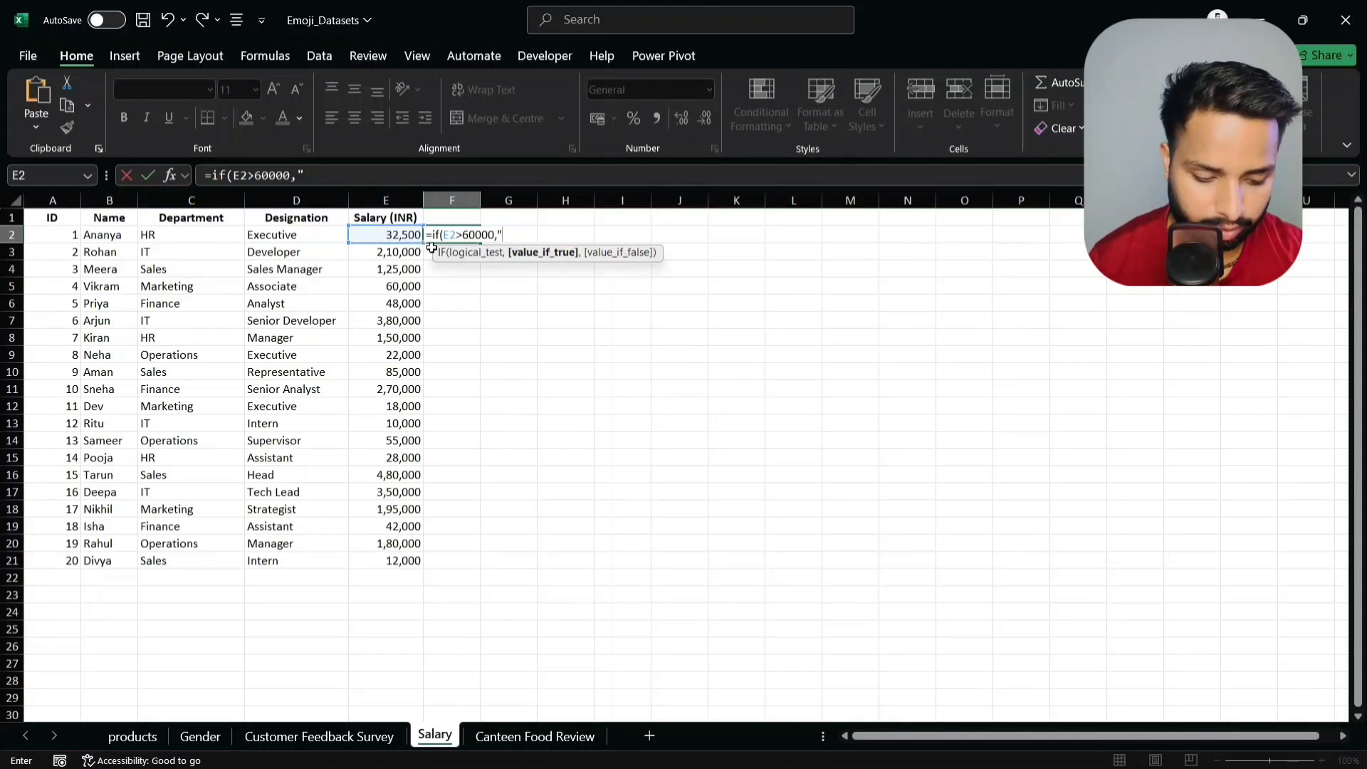
# - Return a heart-eyes emoji for high salaries, a frowning face otherwise, and enter it
pyautogui.press('super+period')
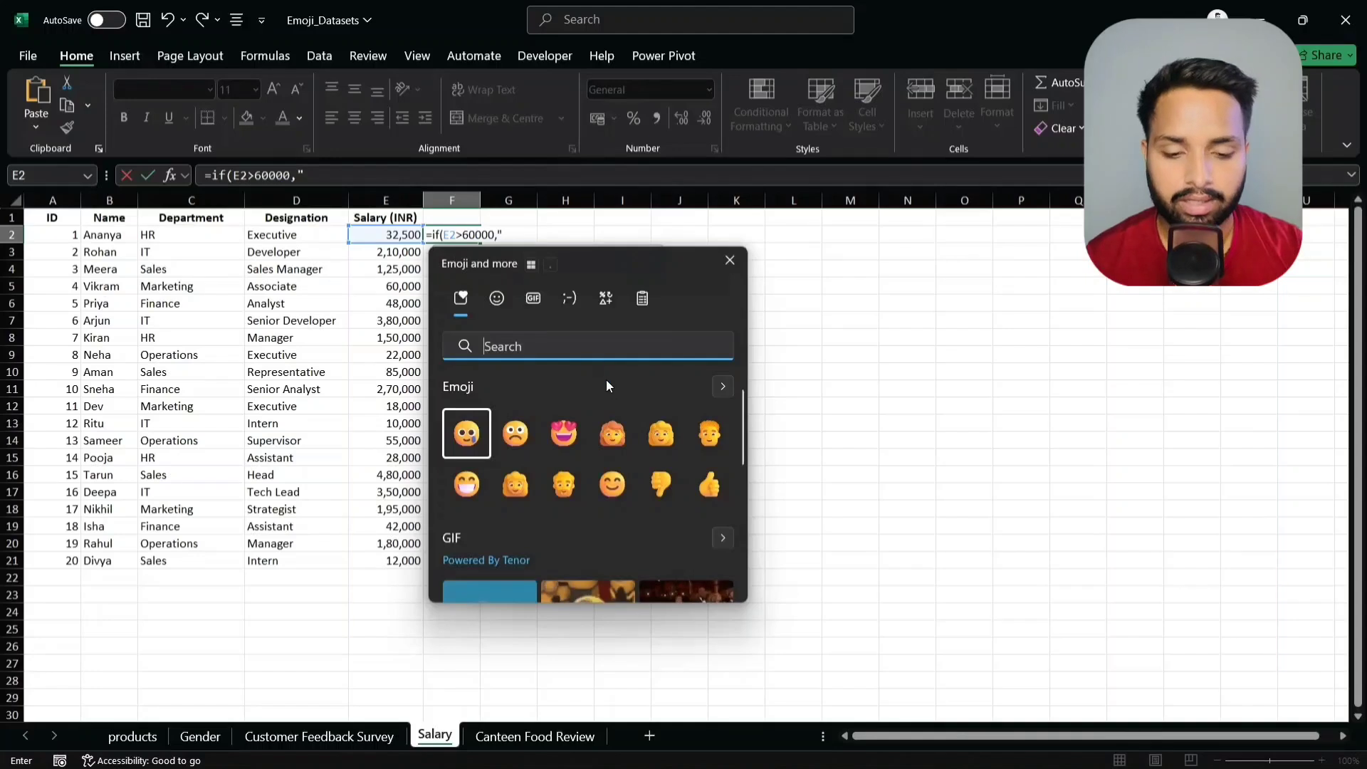
pyautogui.click(564, 433)
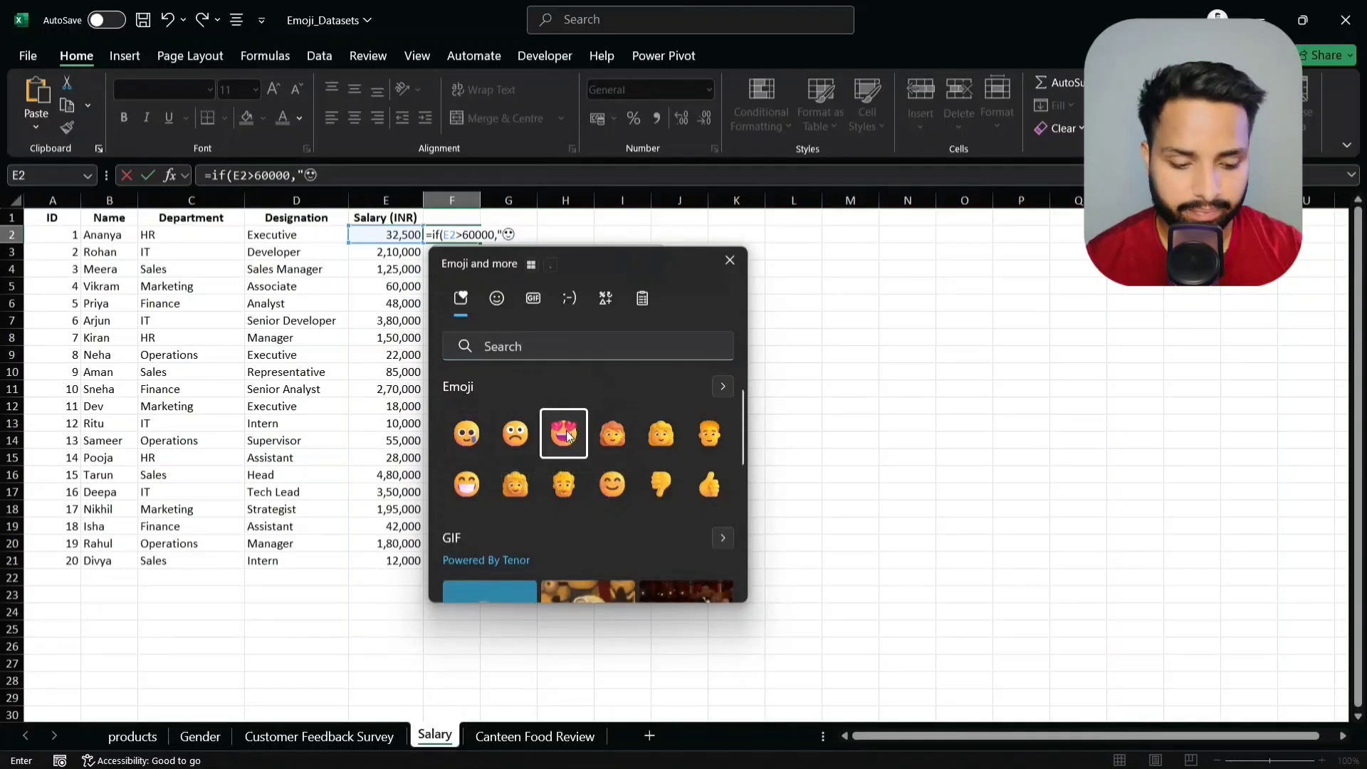
pyautogui.press('Escape')
pyautogui.write('"')
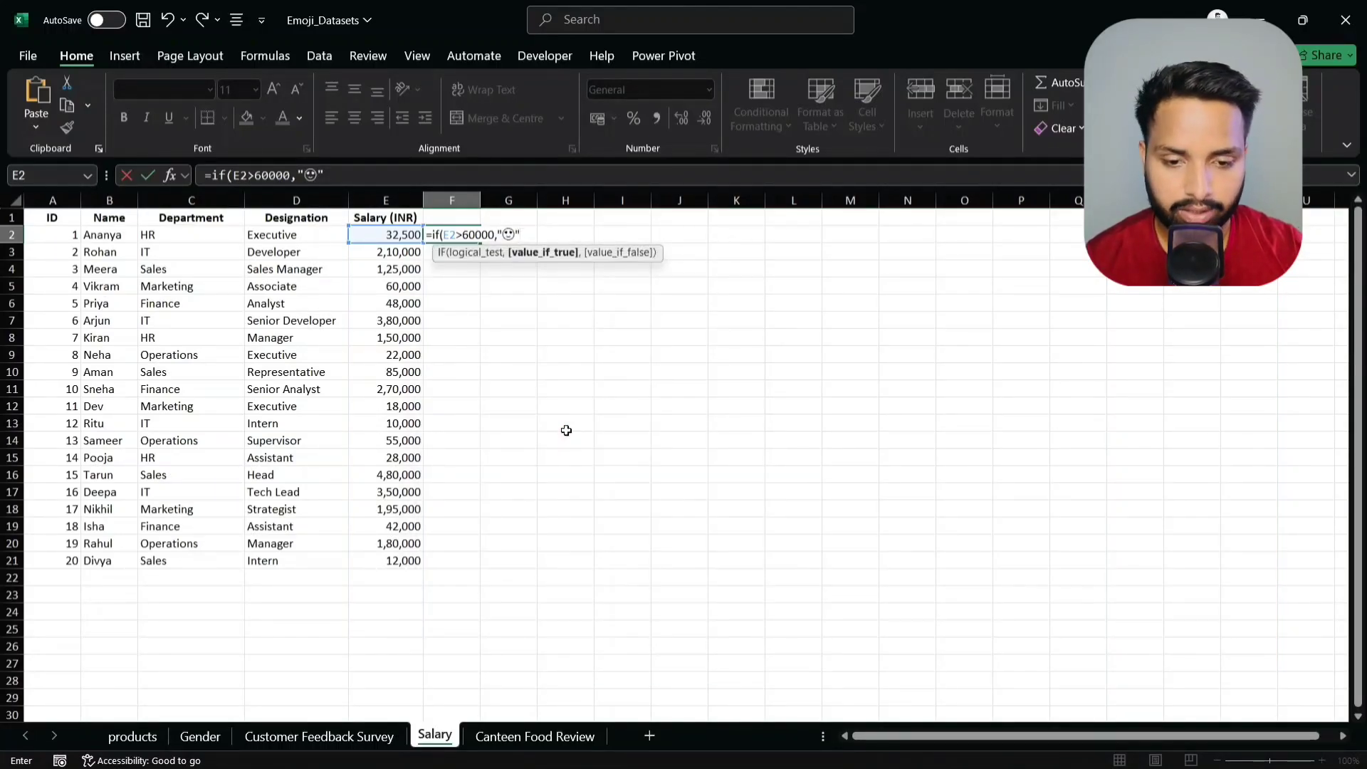
pyautogui.write(',"')
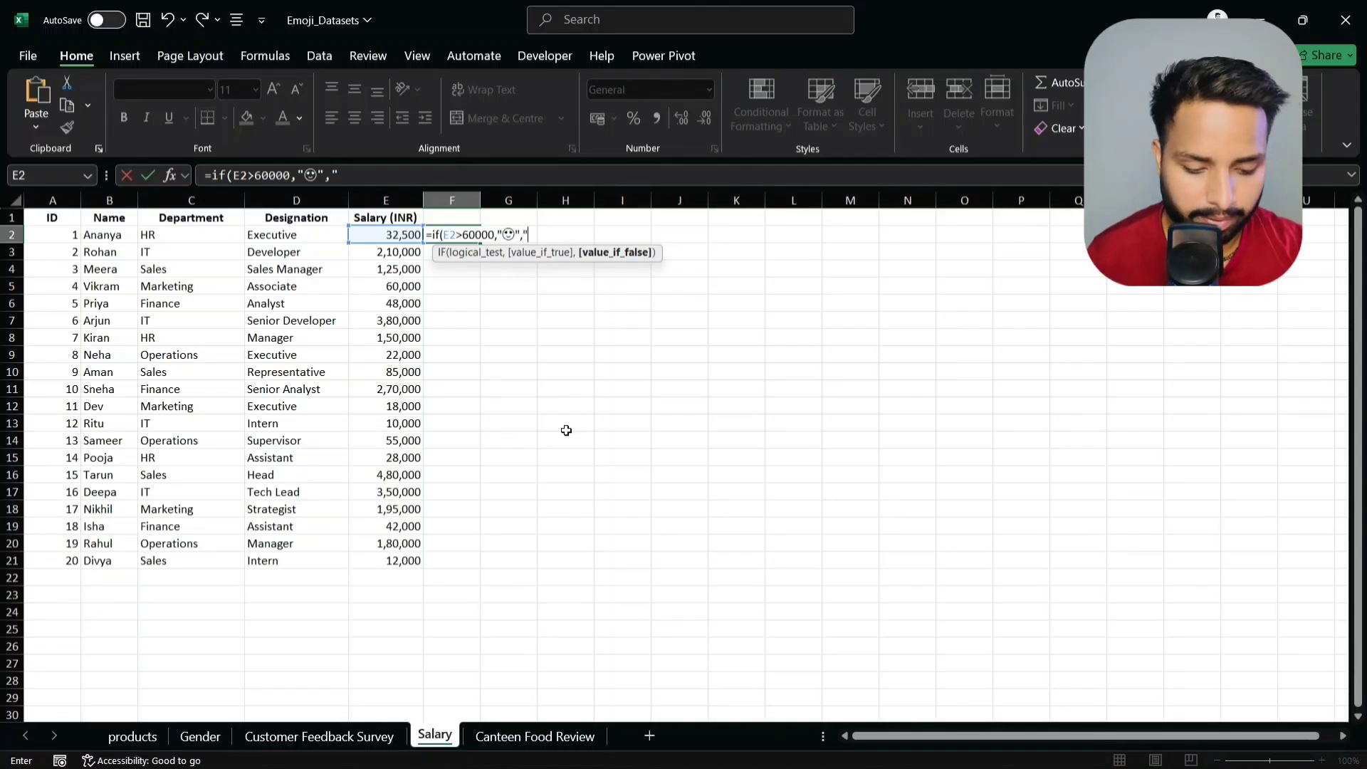
pyautogui.press('super+period')
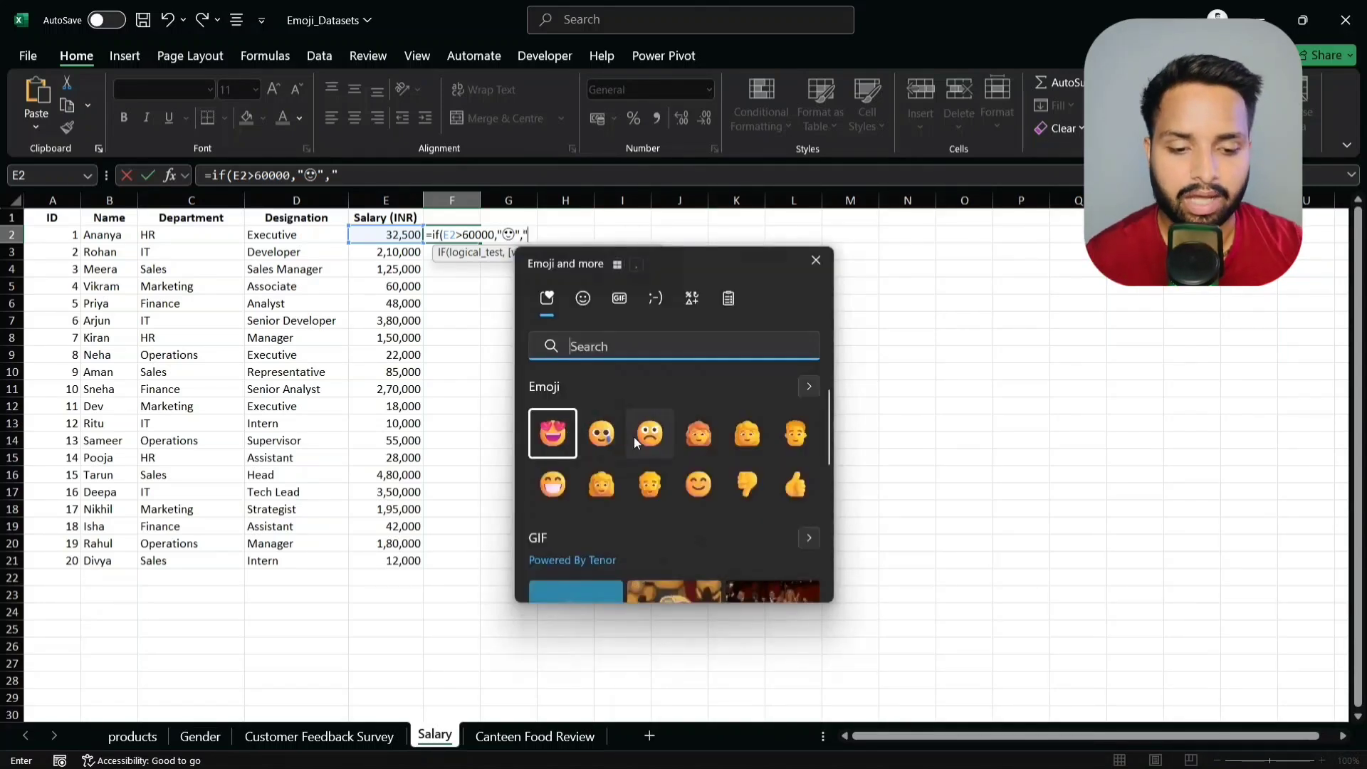
pyautogui.click(650, 435)
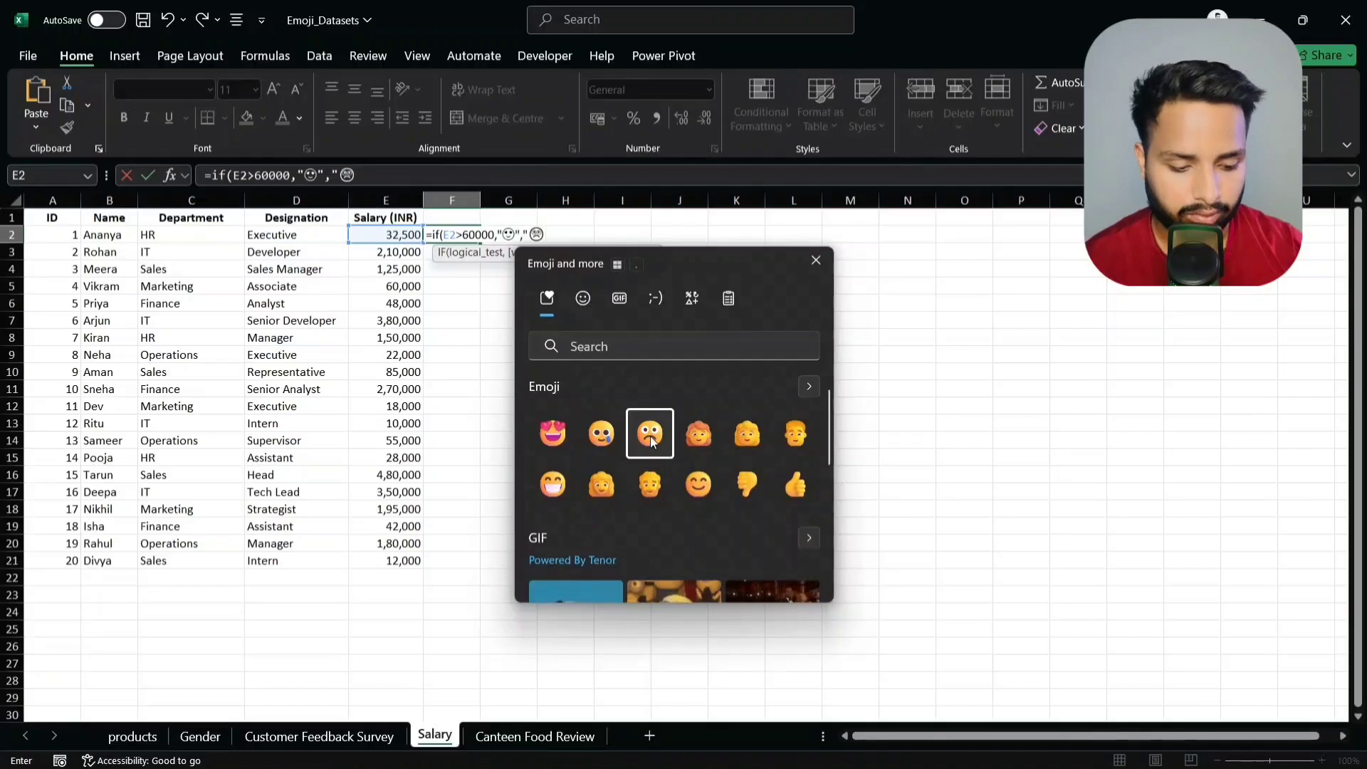
pyautogui.press('Escape')
pyautogui.write(')')
pyautogui.press('Return')
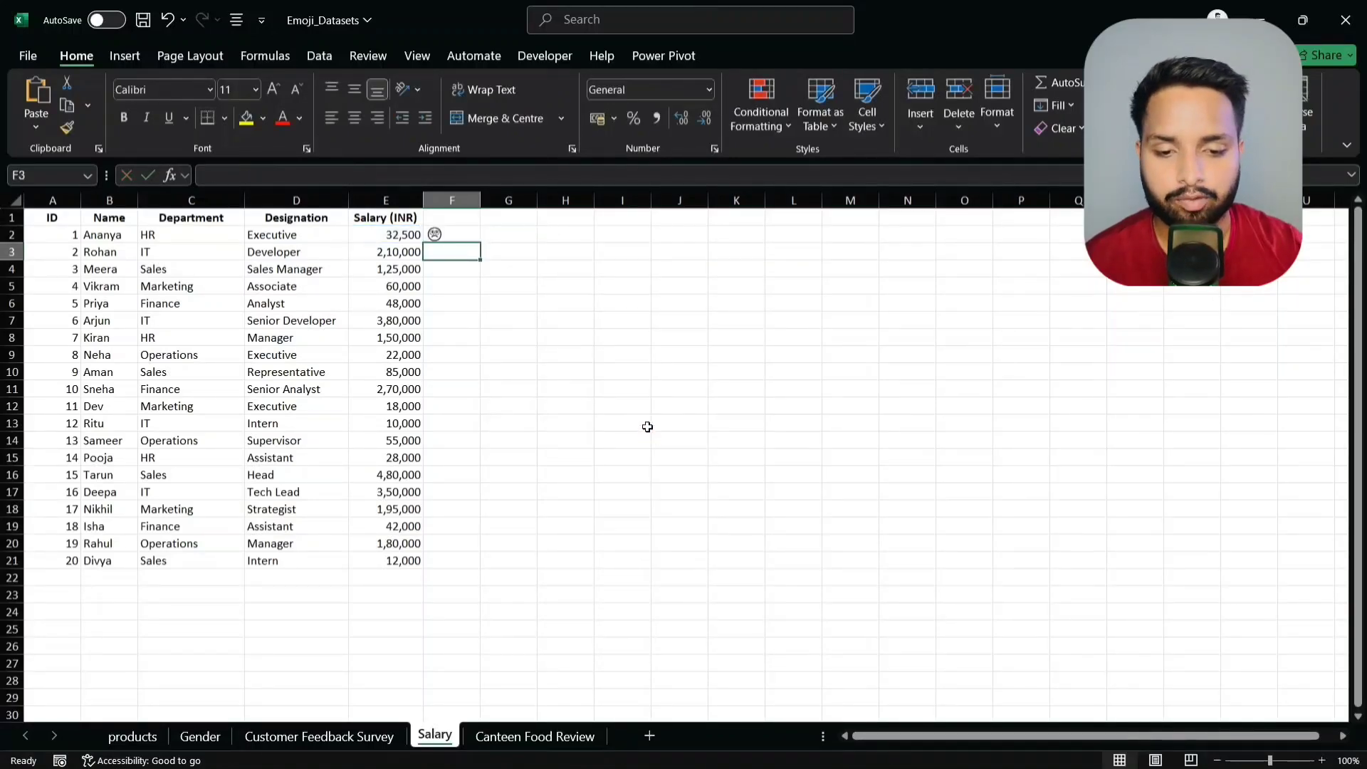
# - Fill the salary emoji formula from F2 down to F21
pyautogui.click(464, 237)
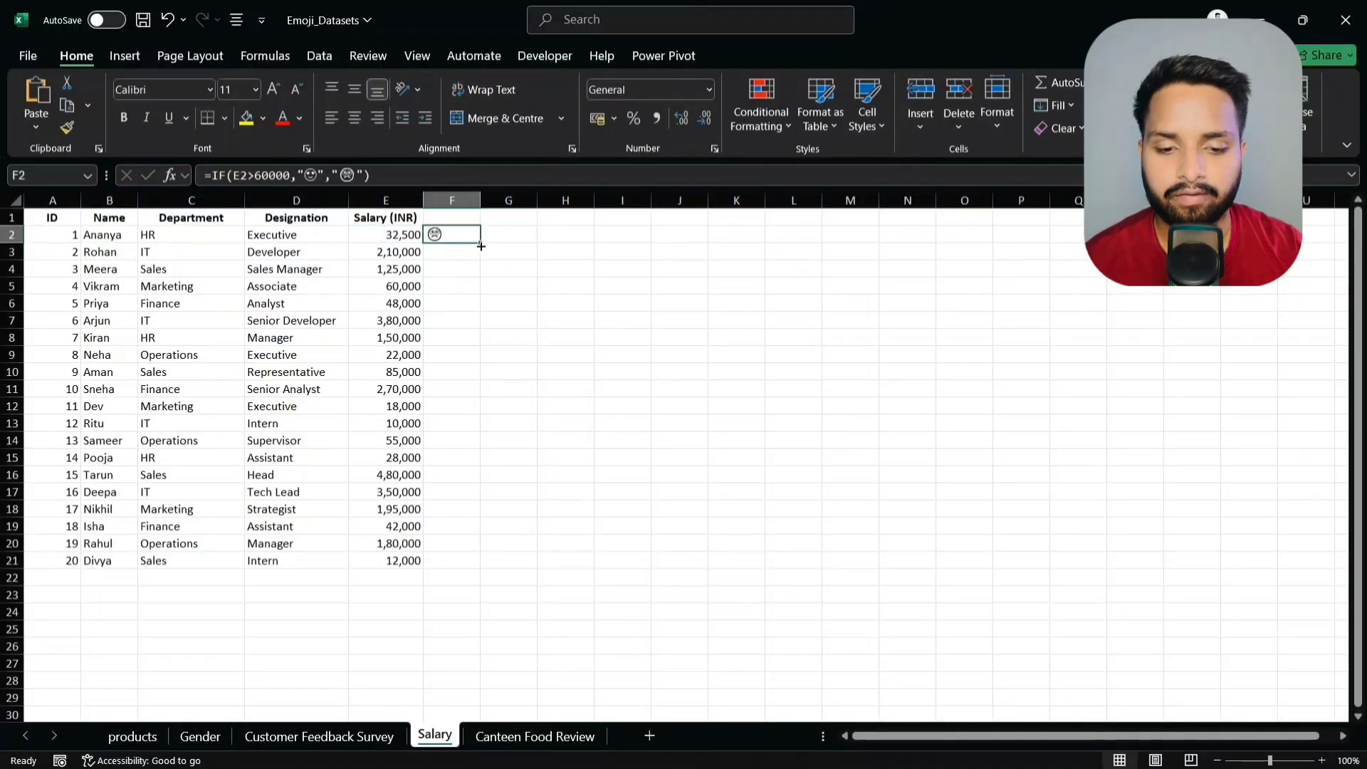
pyautogui.doubleClick(482, 243)
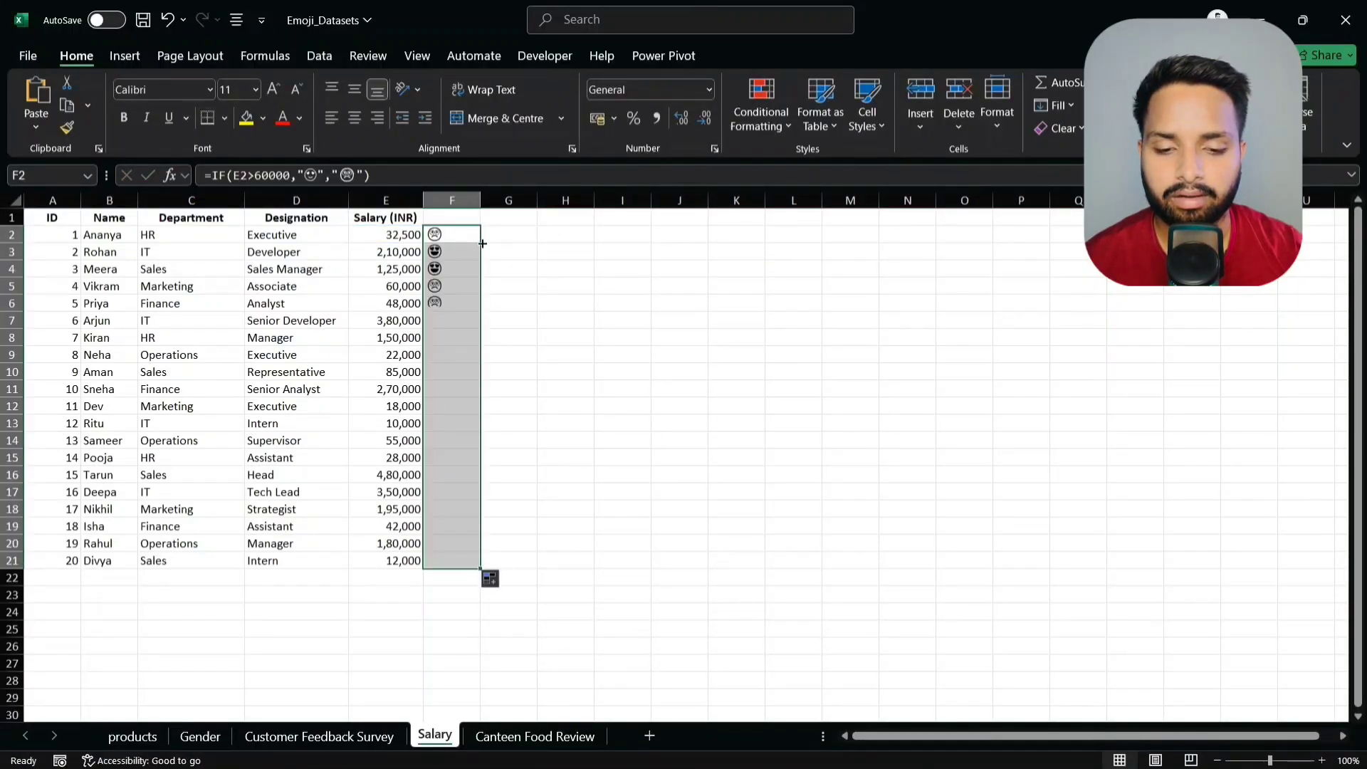
pyautogui.click(541, 277)
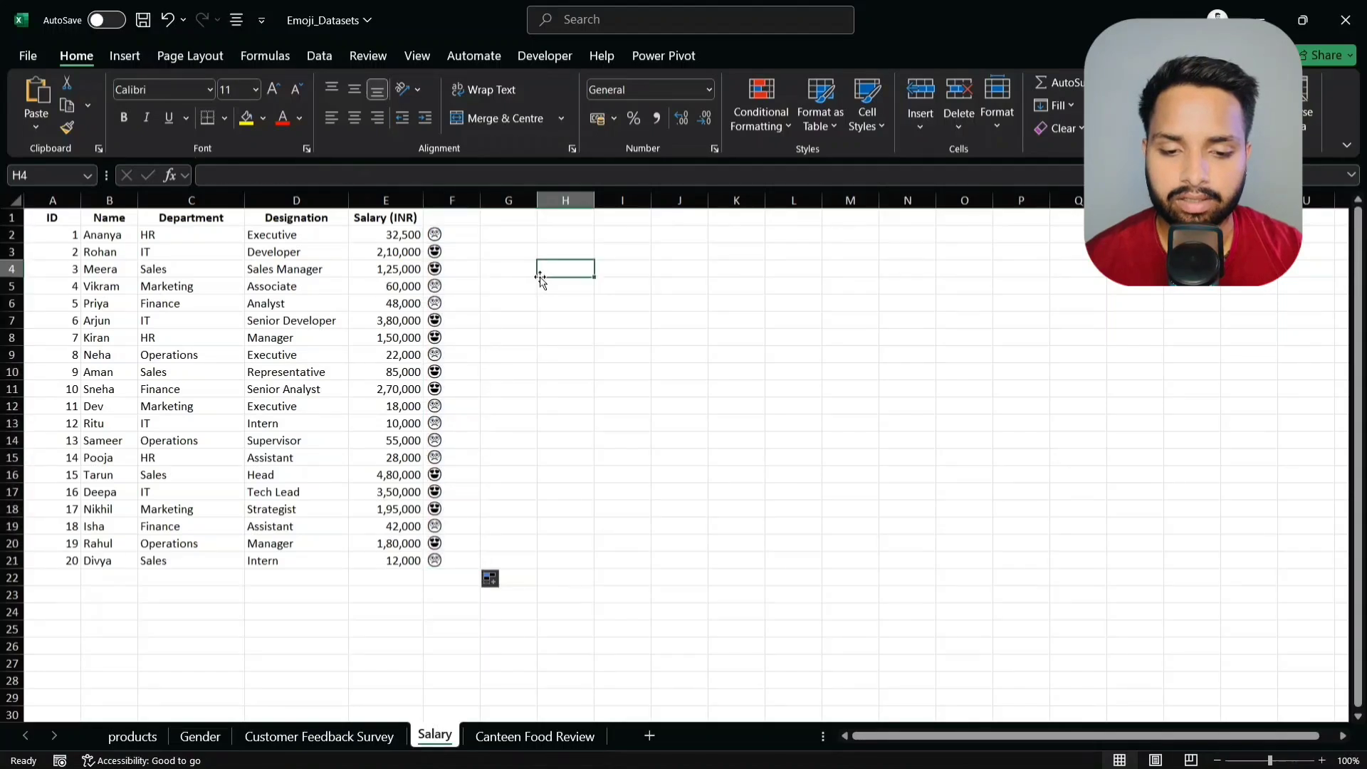
pyautogui.click(454, 251)
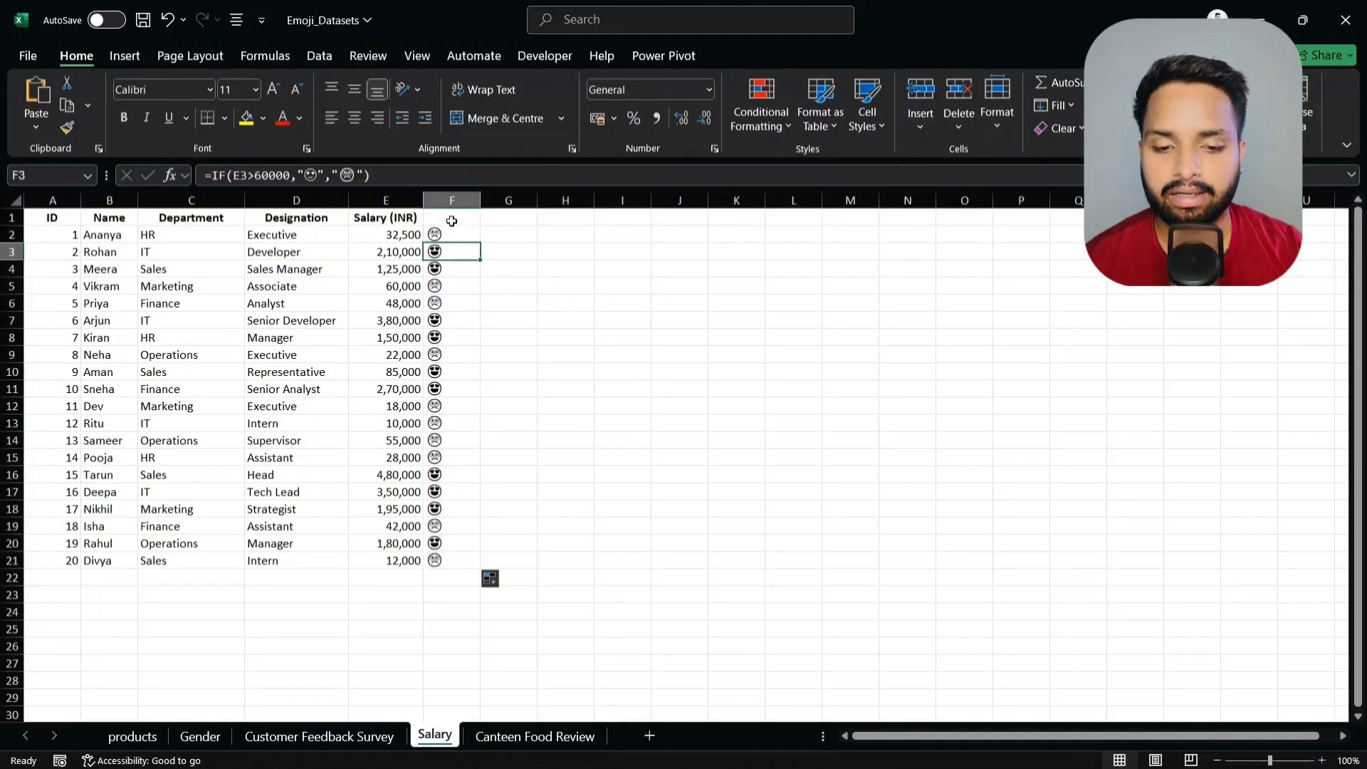
# - Enter the header >60000 in F1, then go to the Canteen Food Review sheet
pyautogui.click(451, 221)
pyautogui.write('>60000')
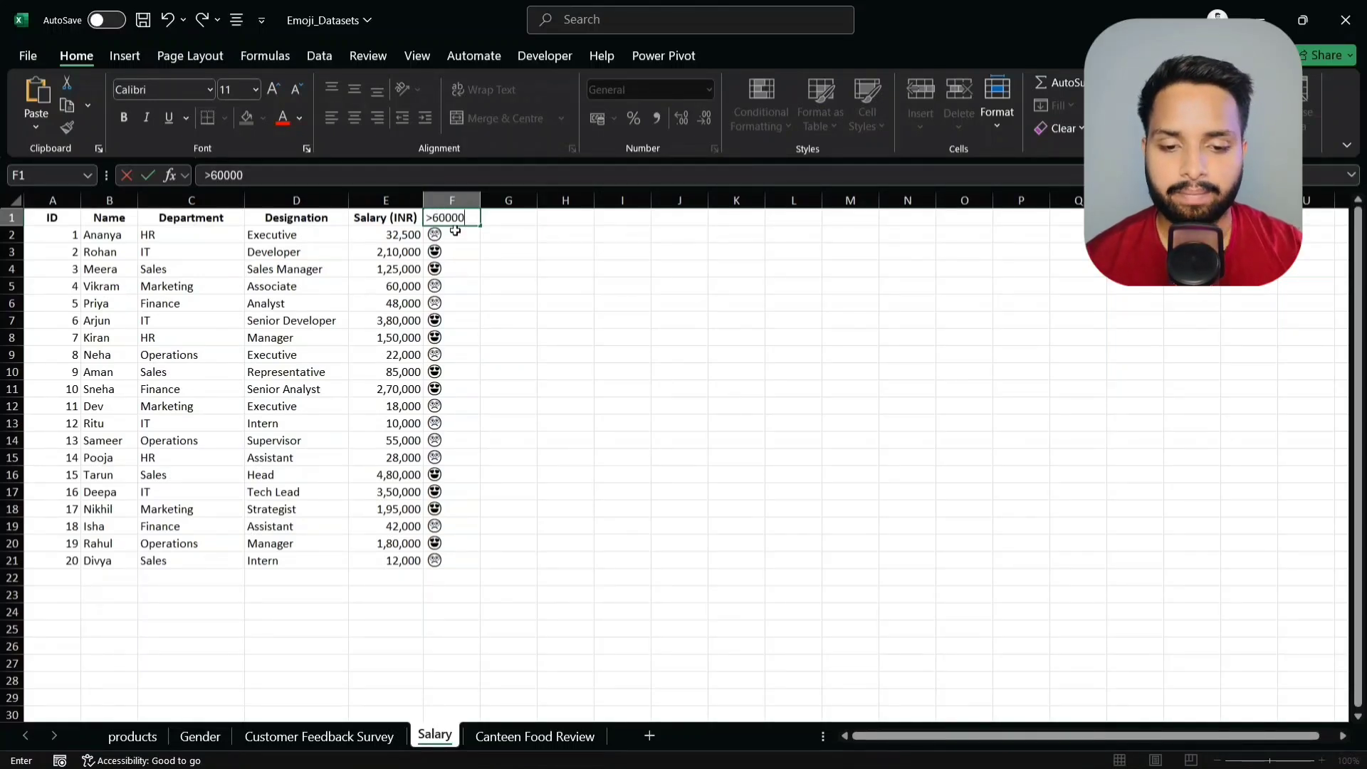
pyautogui.click(453, 252)
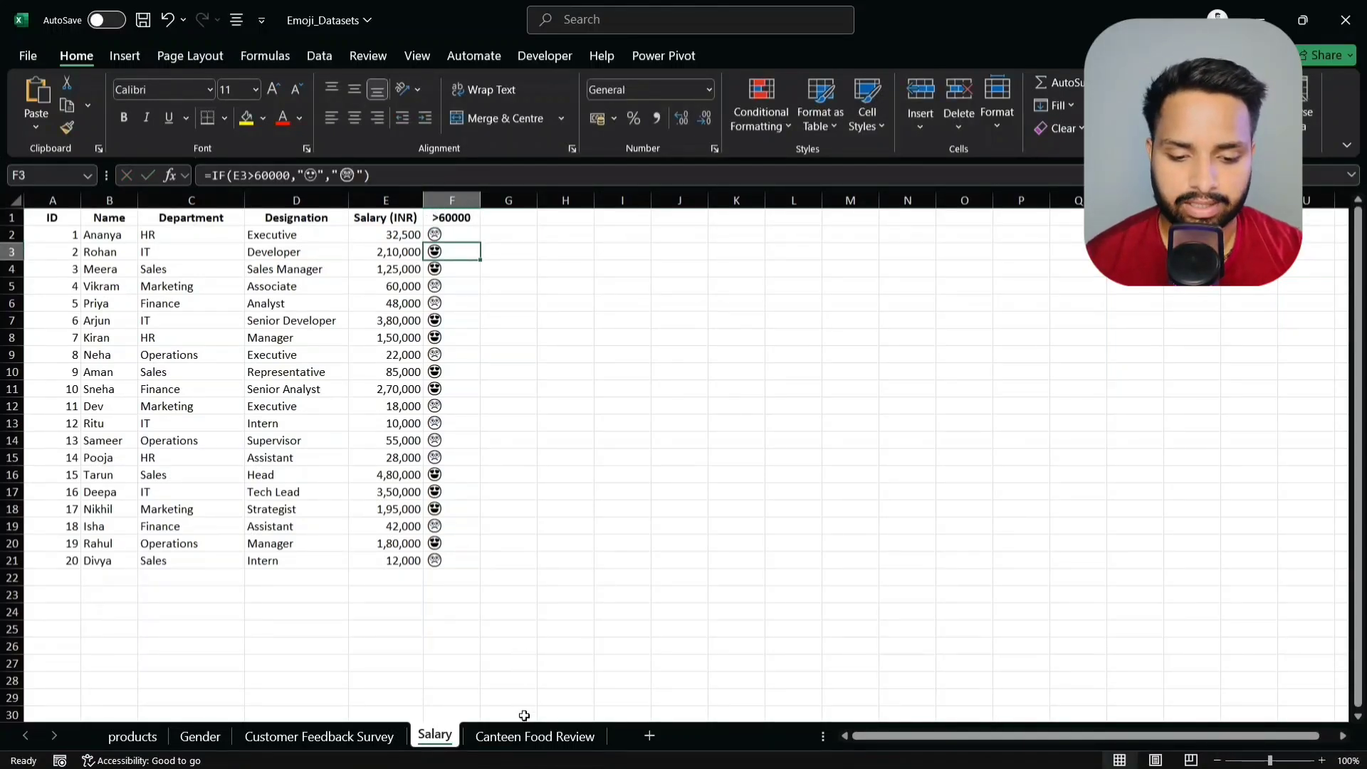
pyautogui.click(523, 740)
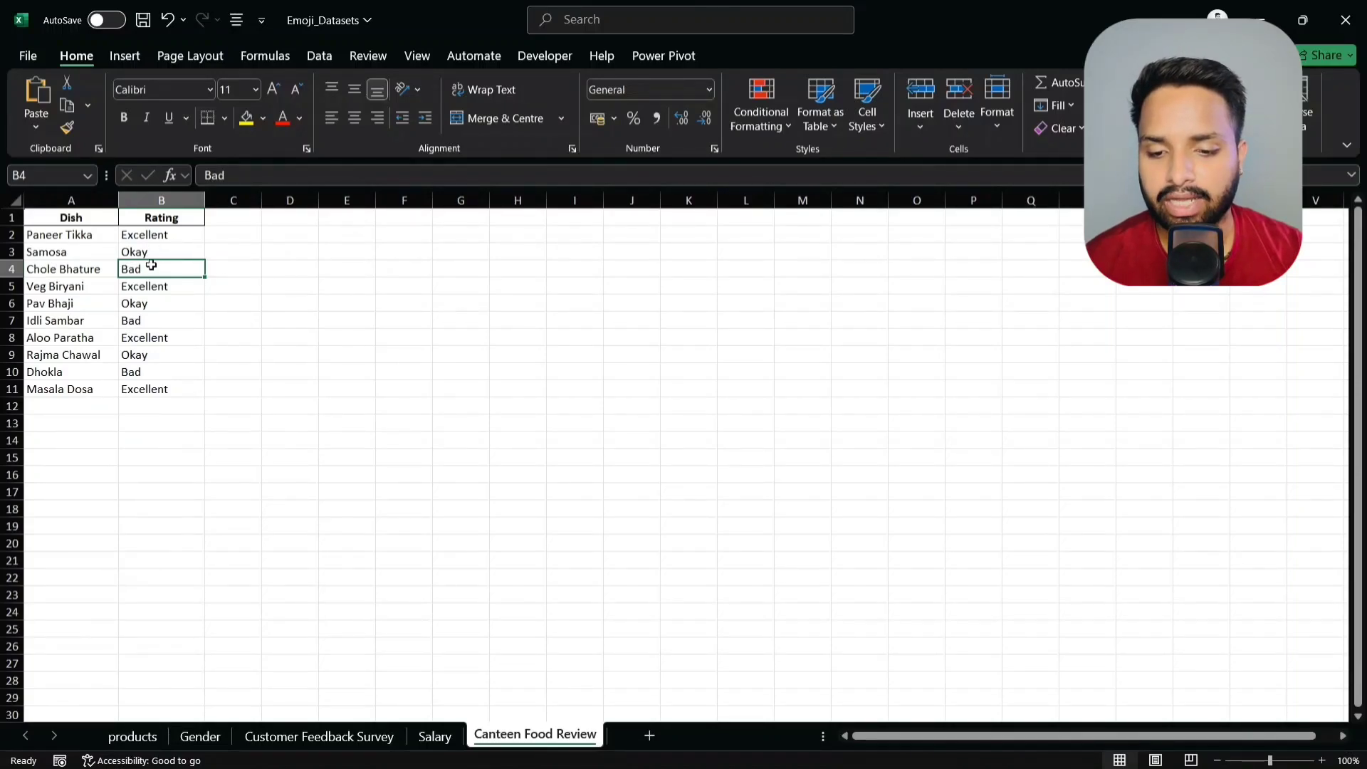
# - In C2, start an IFS formula returning a red heart emoji when B2 is "Excellent"
pyautogui.click(246, 242)
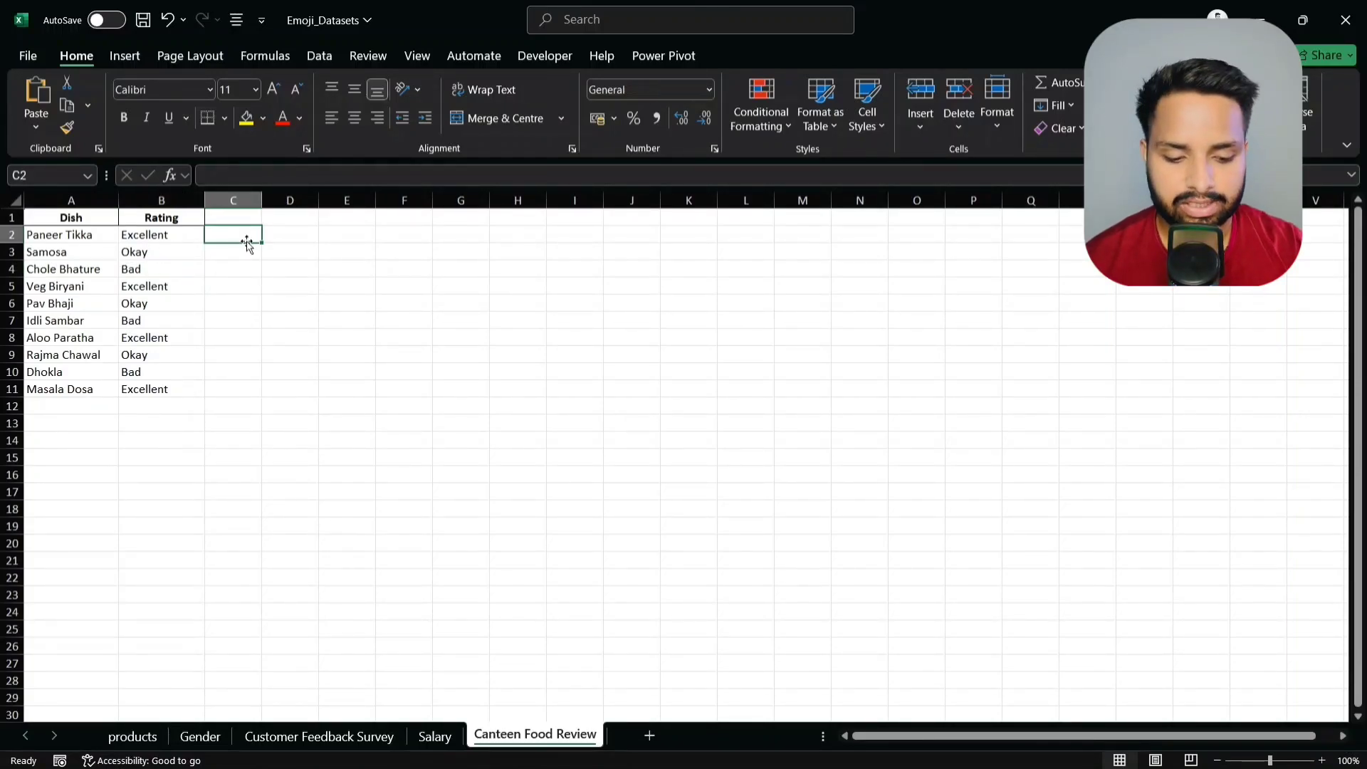
pyautogui.write('=')
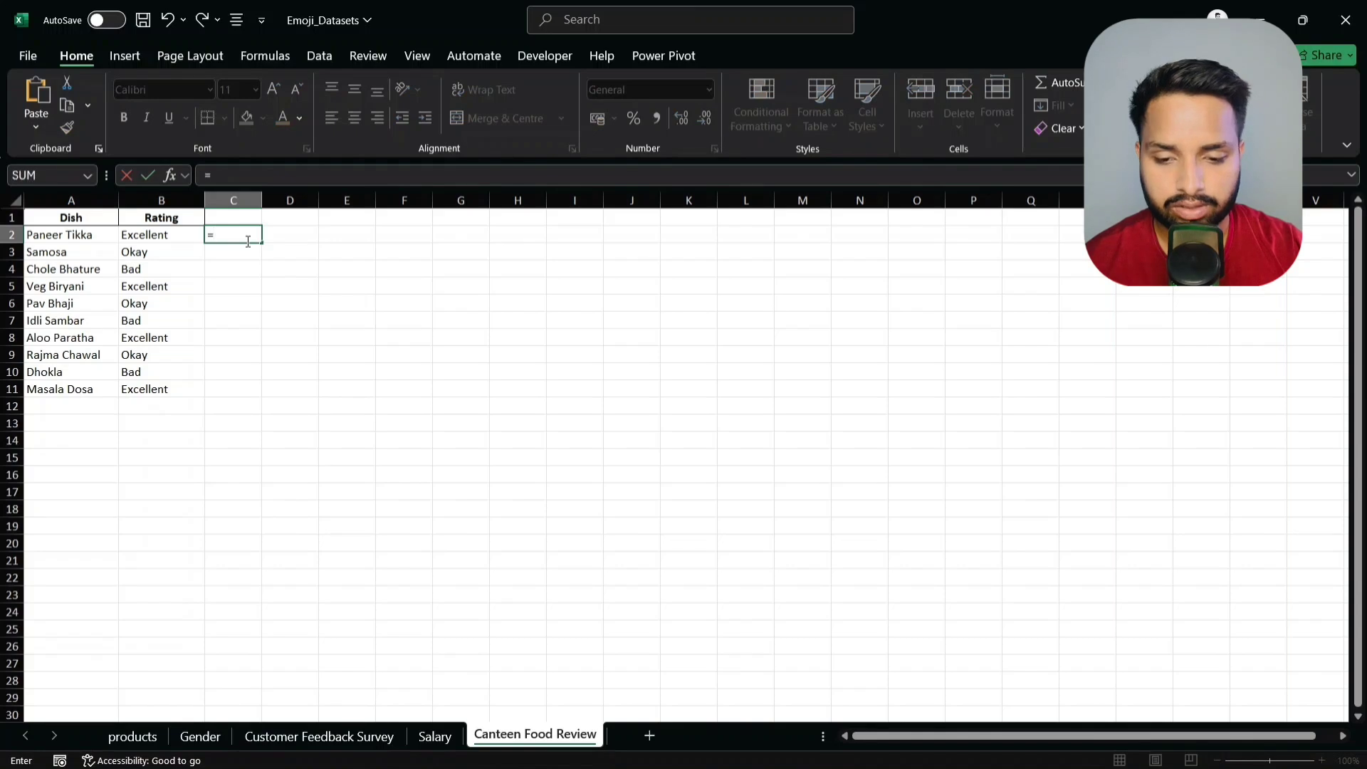
pyautogui.write('ifs')
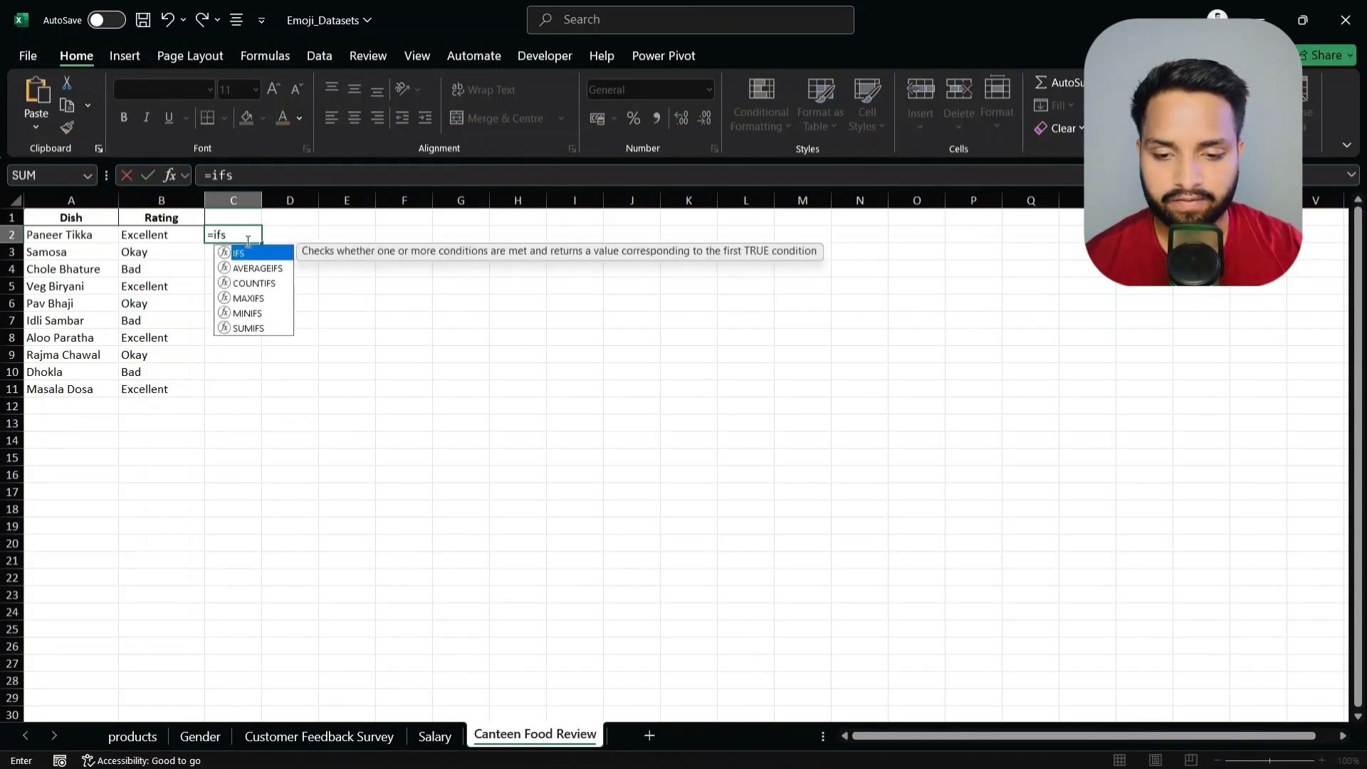
pyautogui.write('(')
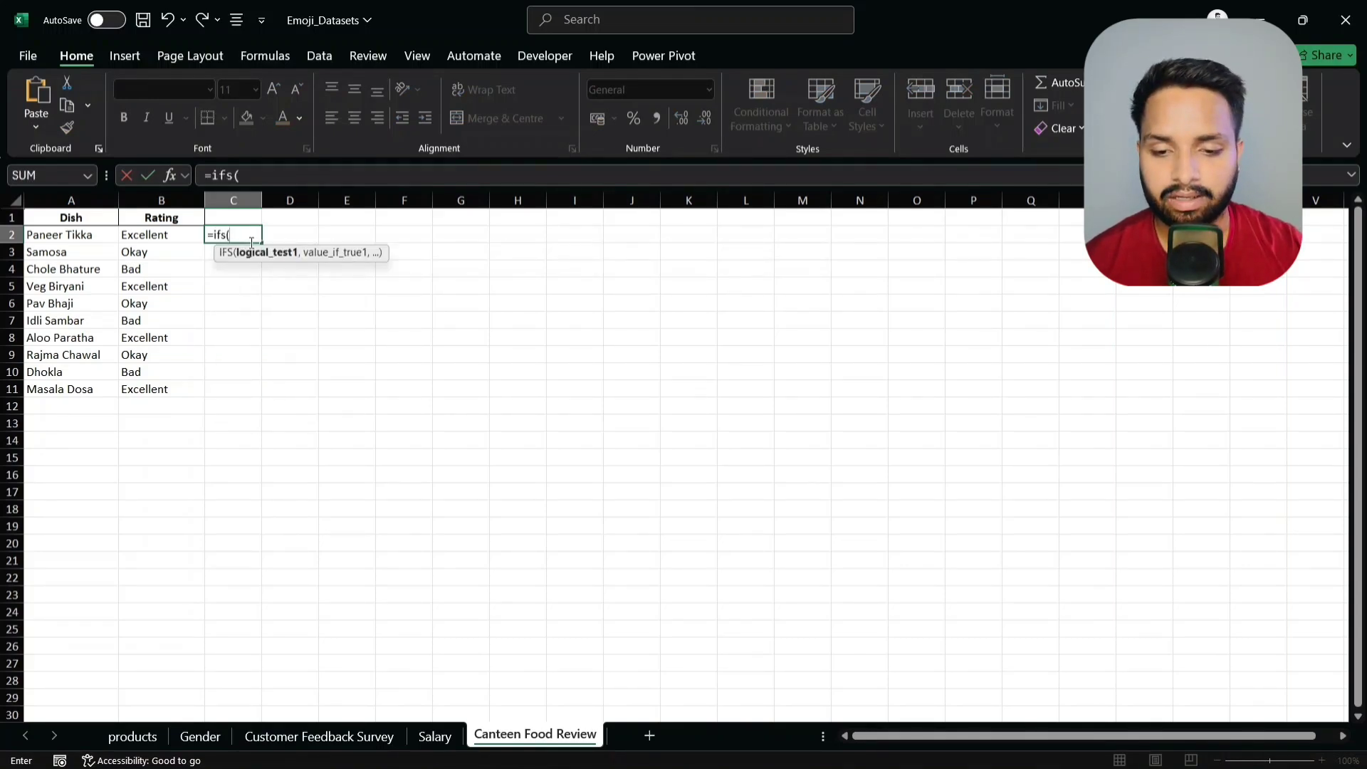
pyautogui.click(178, 235)
pyautogui.write('=')
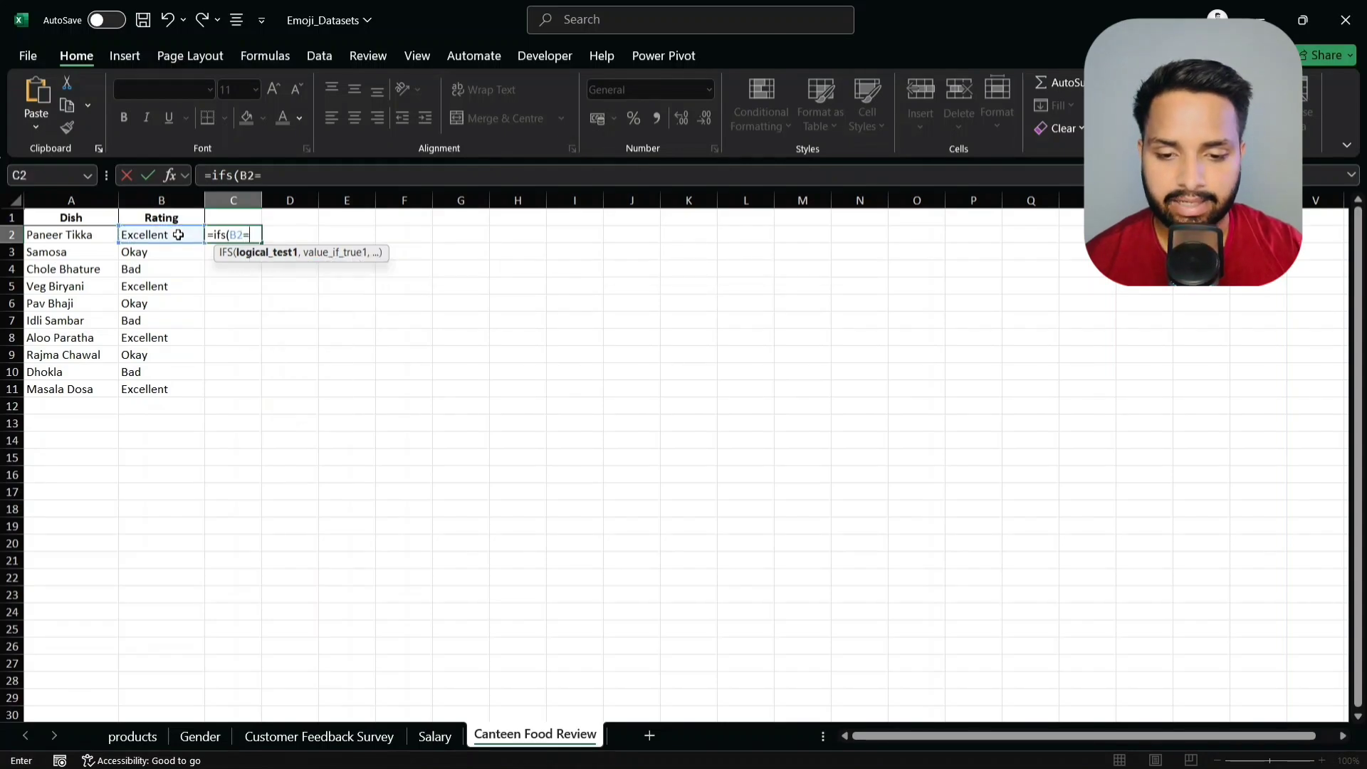
pyautogui.write('"Ex')
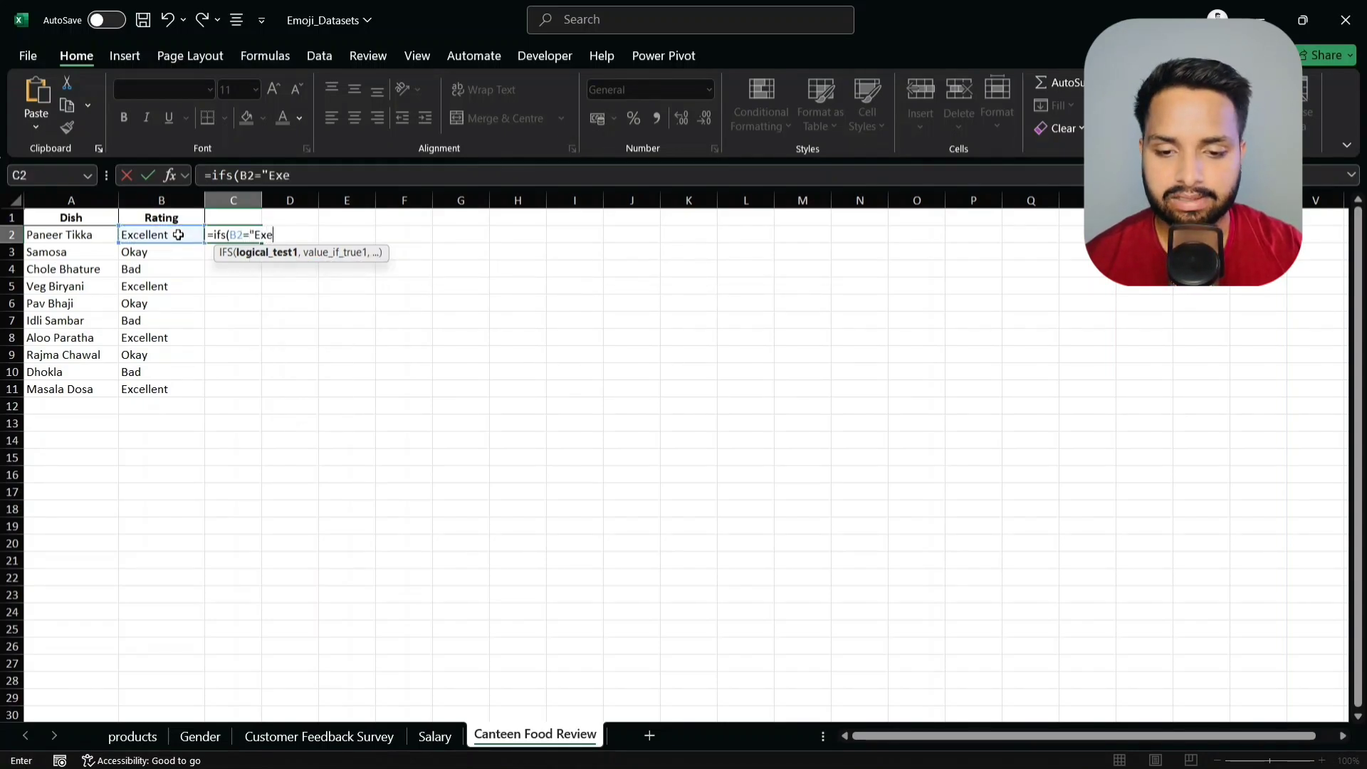
pyautogui.write('cellent')
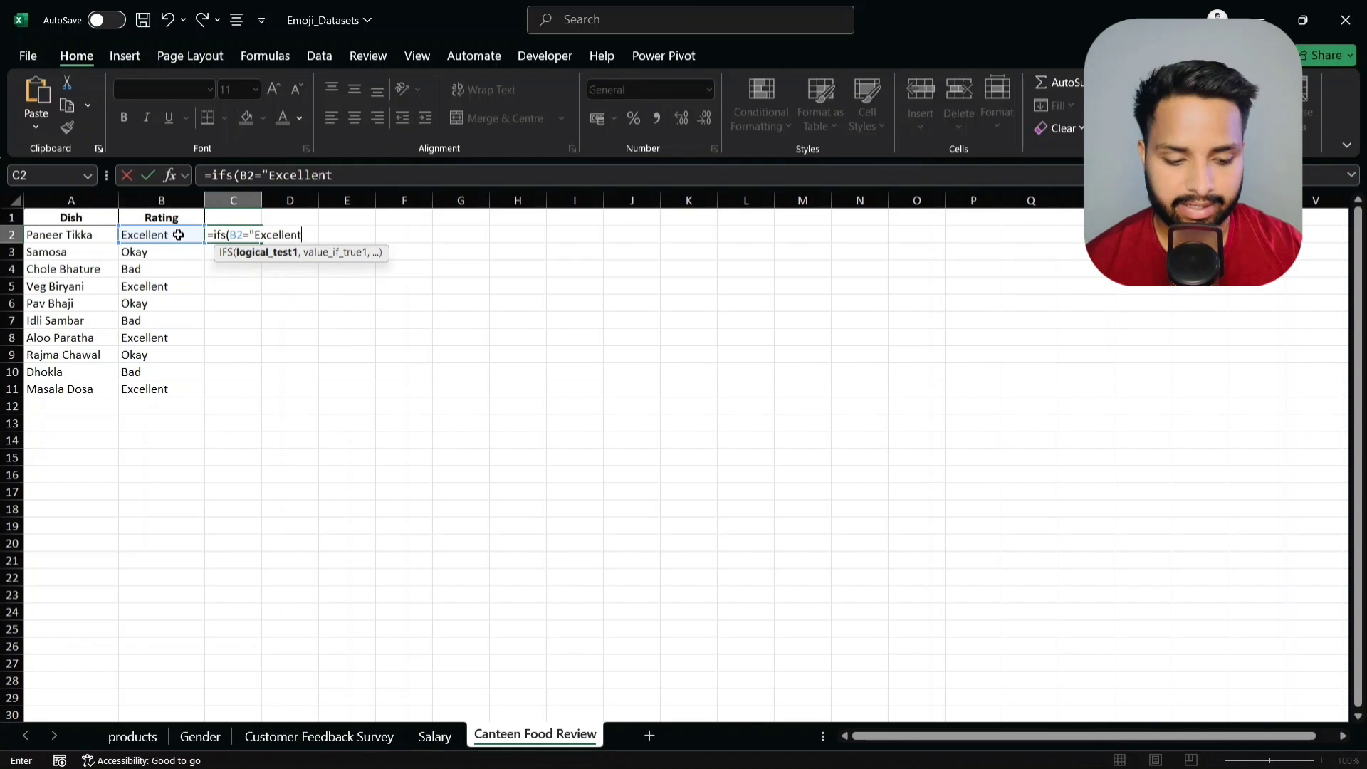
pyautogui.write('",')
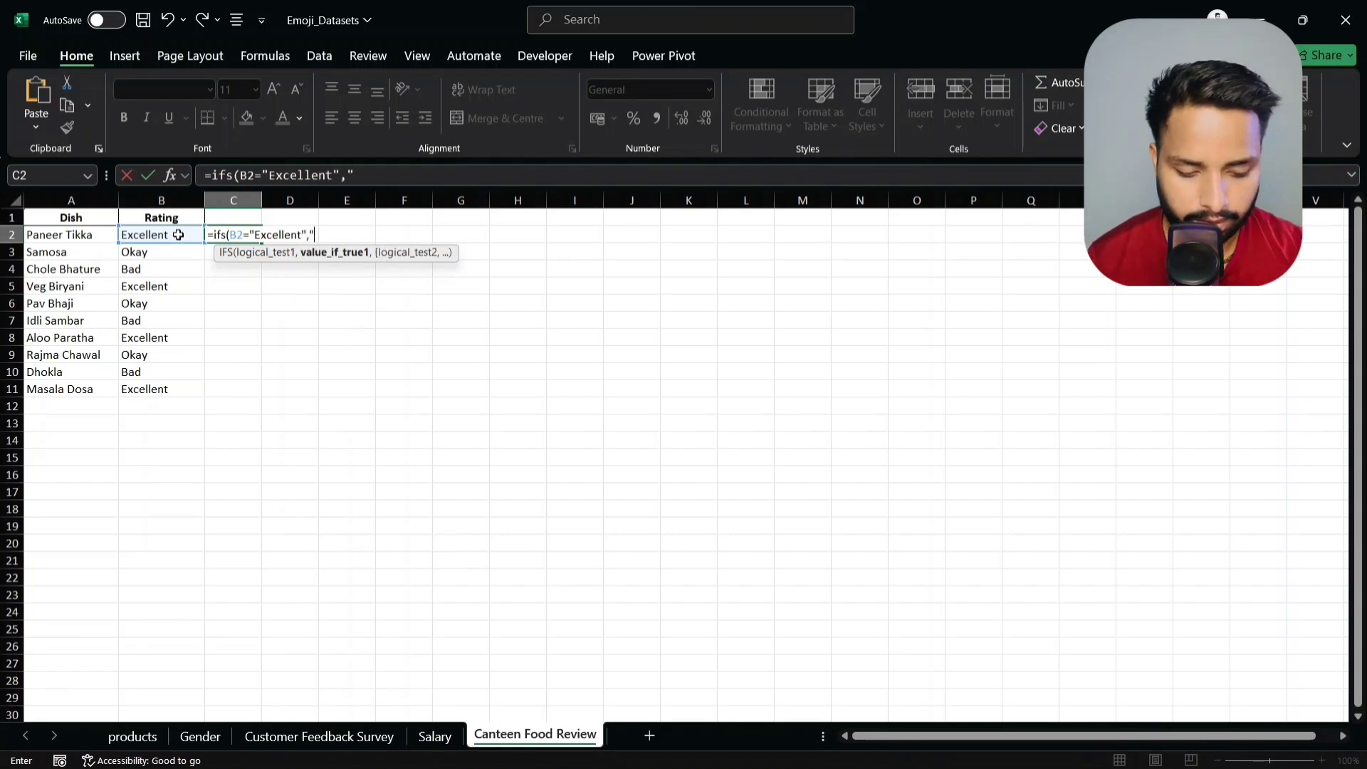
pyautogui.press('super+period')
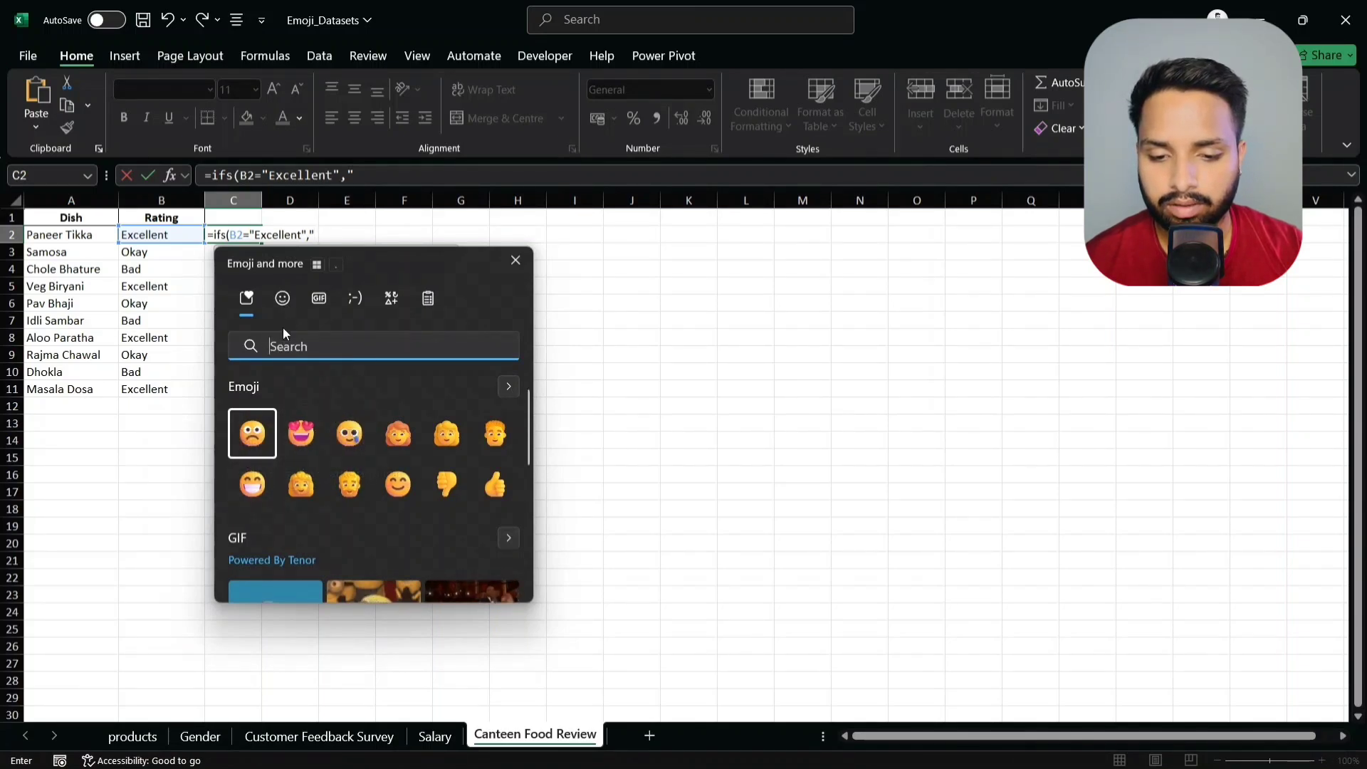
pyautogui.click(280, 305)
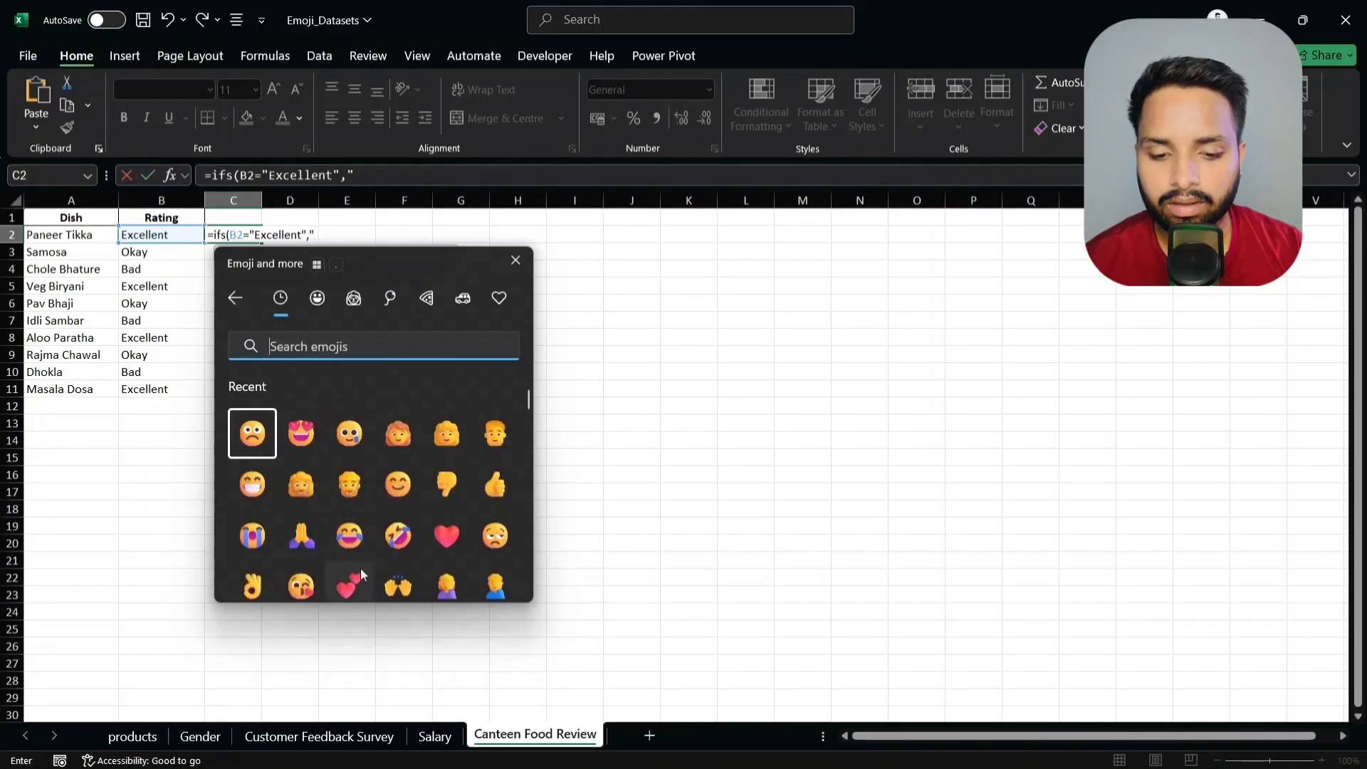
pyautogui.click(430, 535)
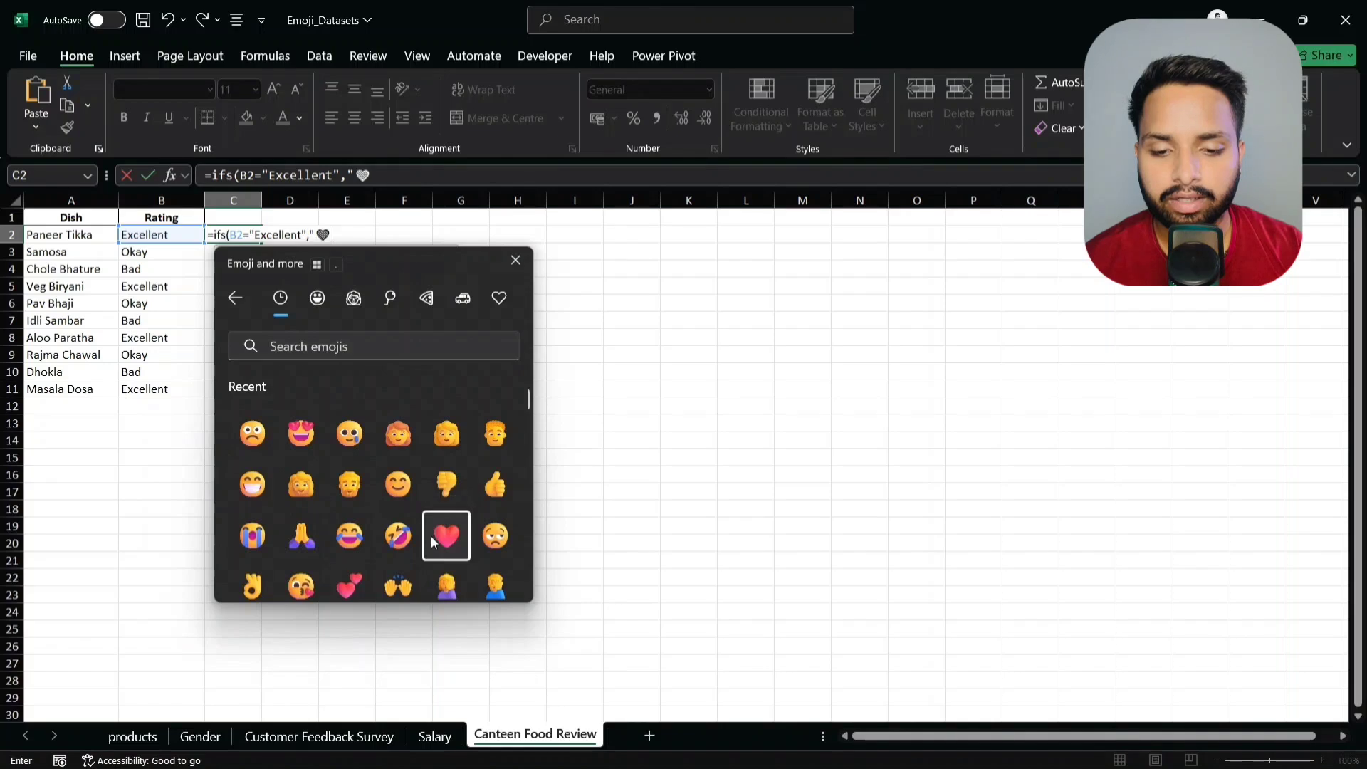
pyautogui.press('Escape')
pyautogui.write('"')
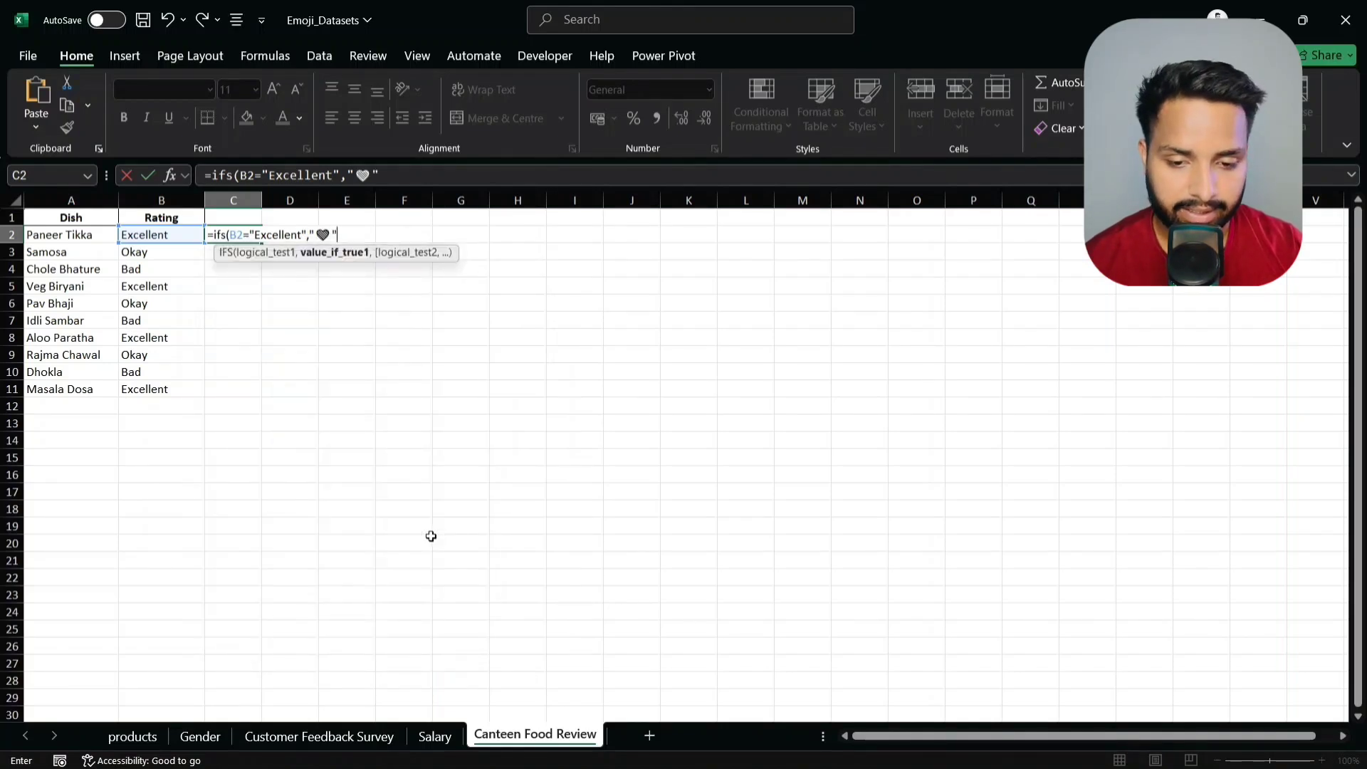
pyautogui.write(',')
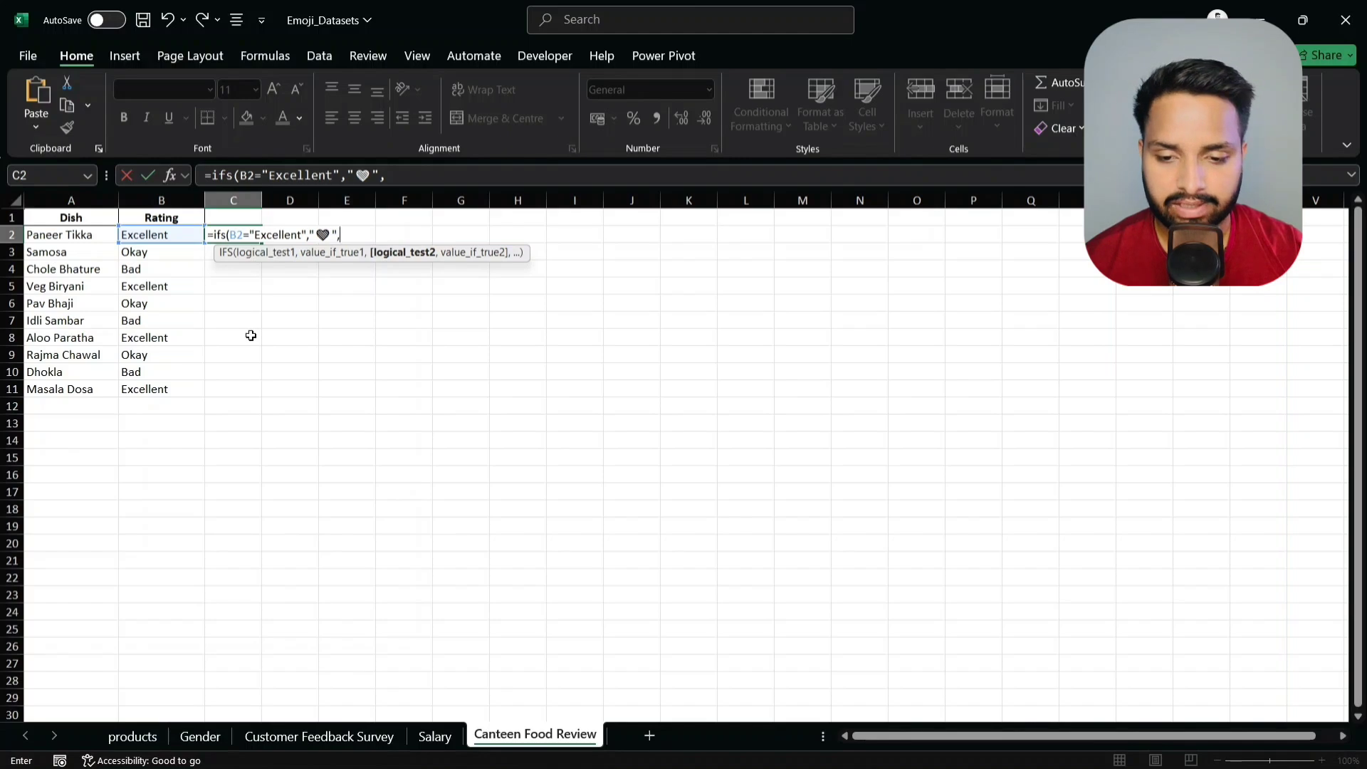
# - Begin the second IFS condition, testing B2 for the "Okay" rating
pyautogui.click(174, 237)
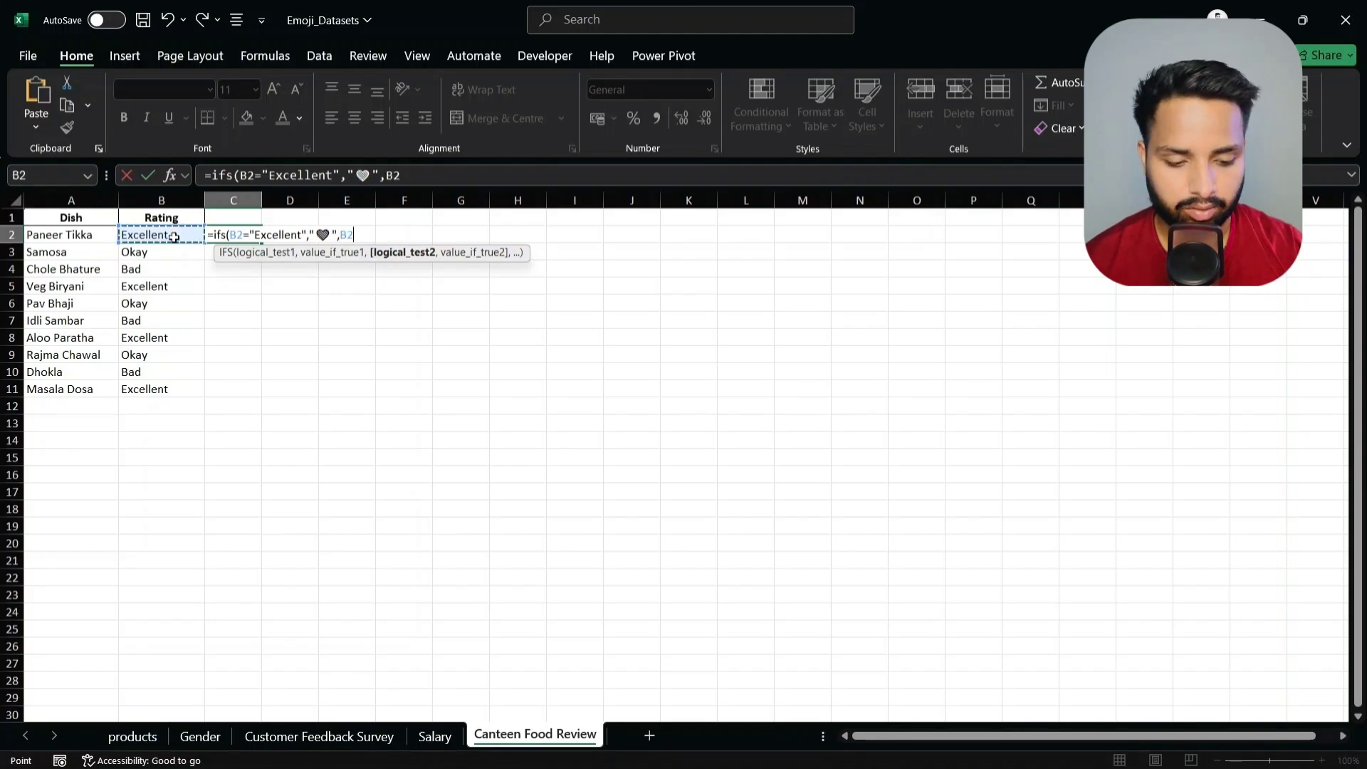
pyautogui.write('="Okay')
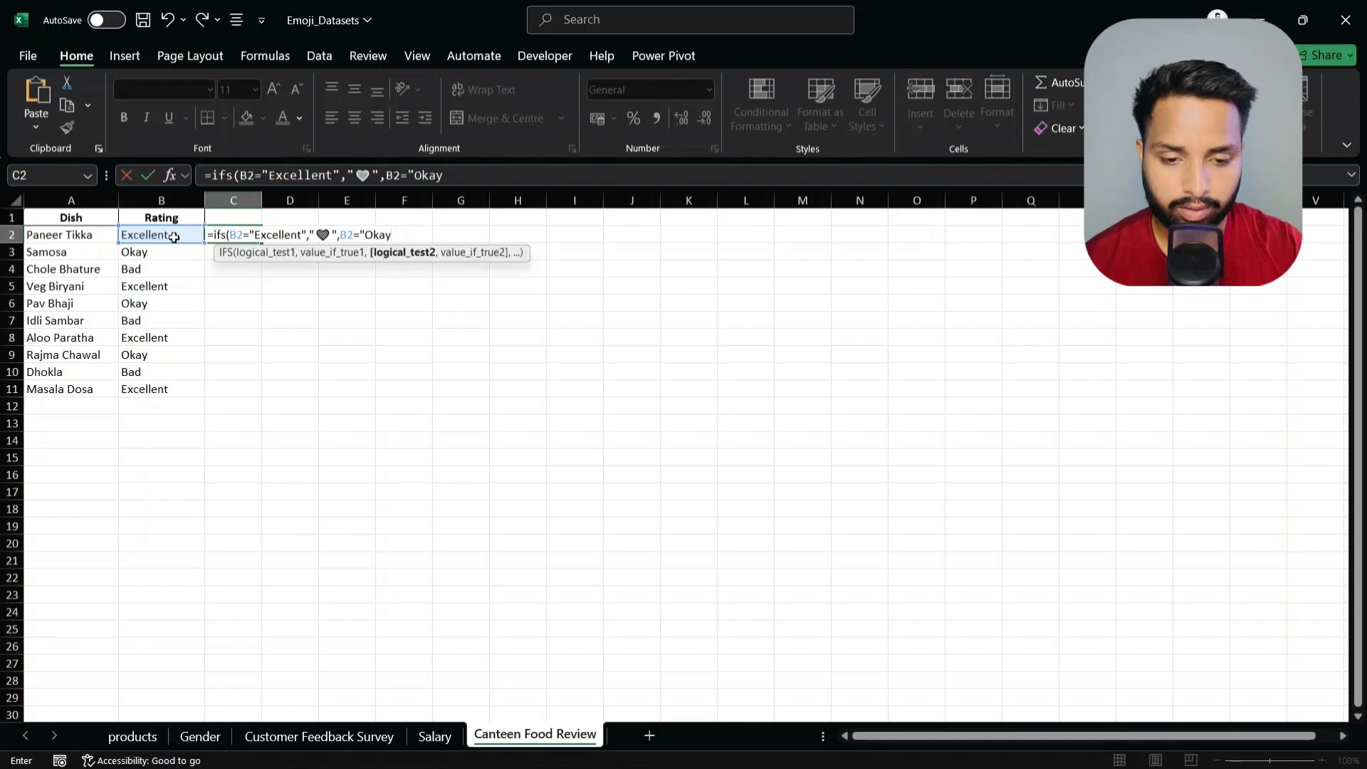
pyautogui.write(',')
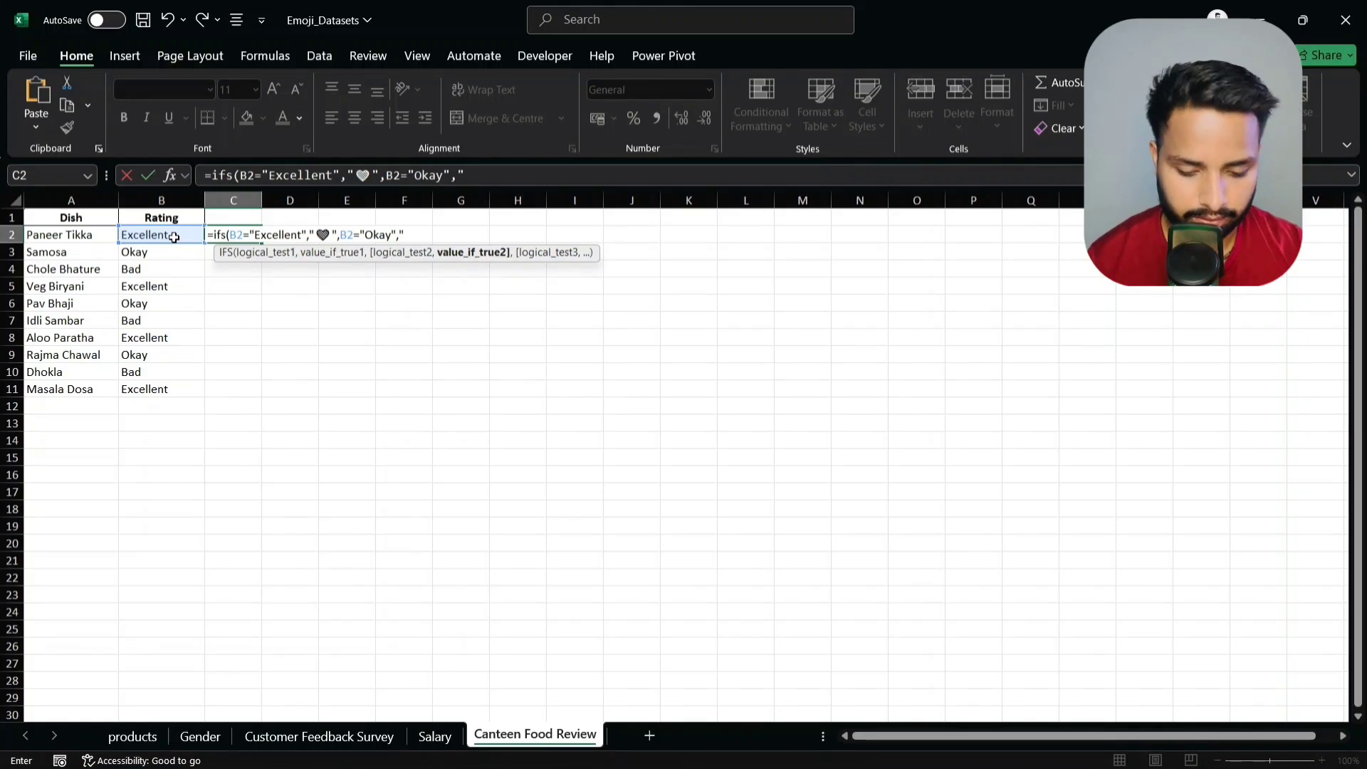
# - Insert a neutral face emoji as the result for "Okay" ratings
pyautogui.press('super+period')
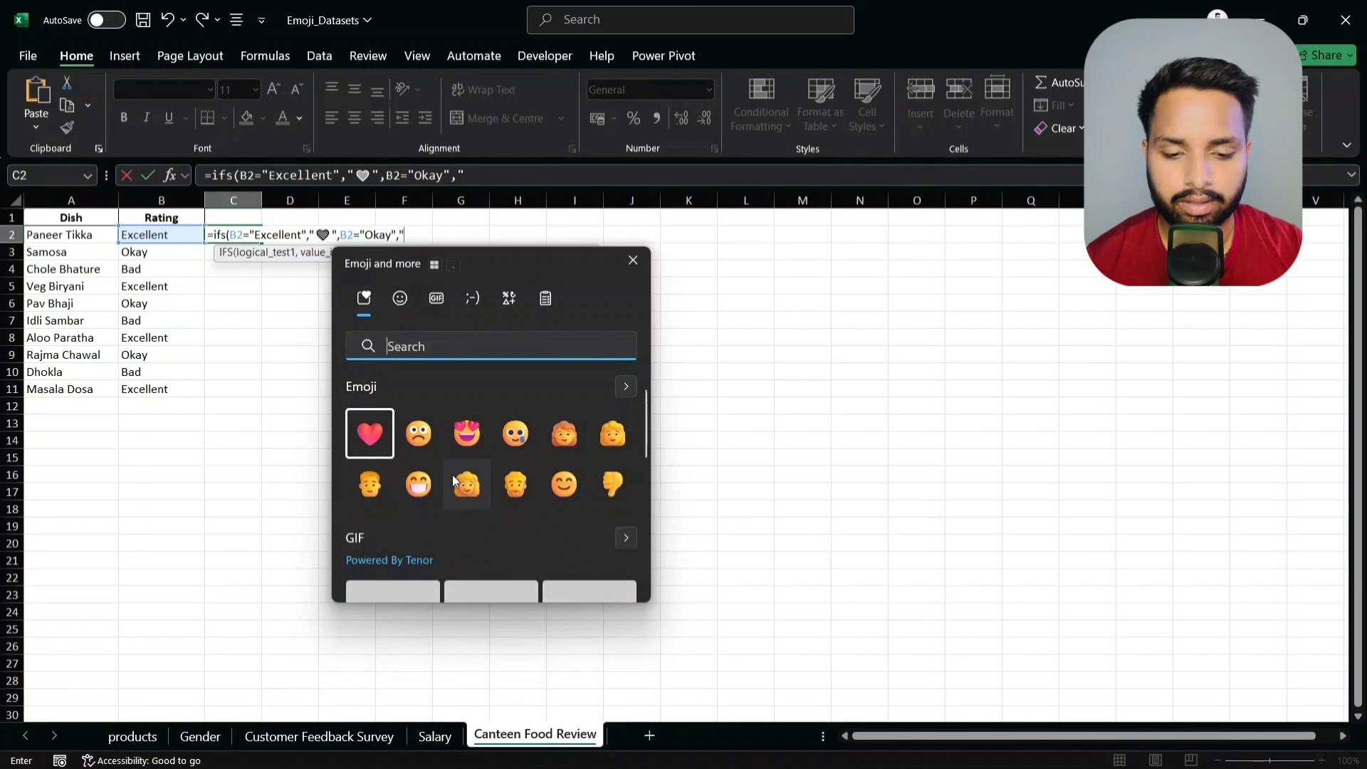
pyautogui.click(400, 299)
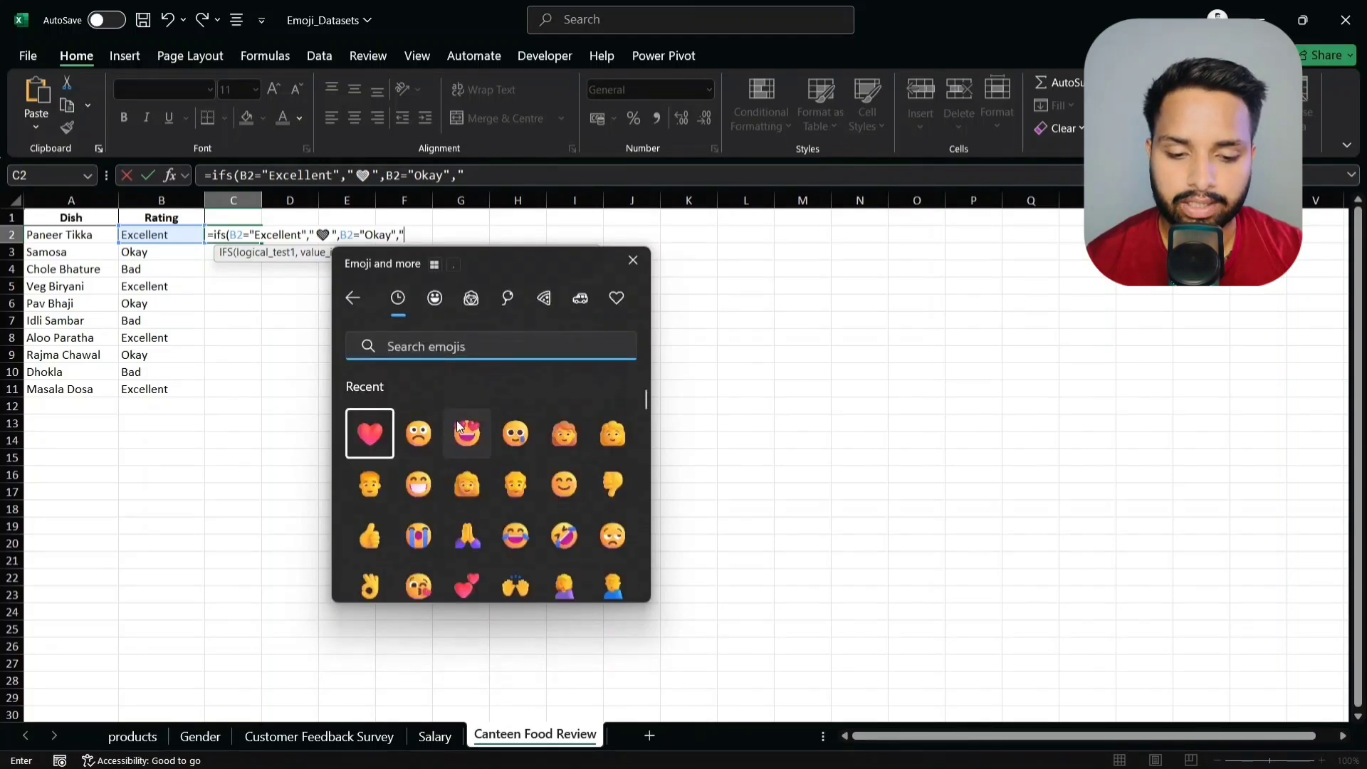
pyautogui.scroll(-1, 457, 425)
pyautogui.scroll(-4, 456, 424)
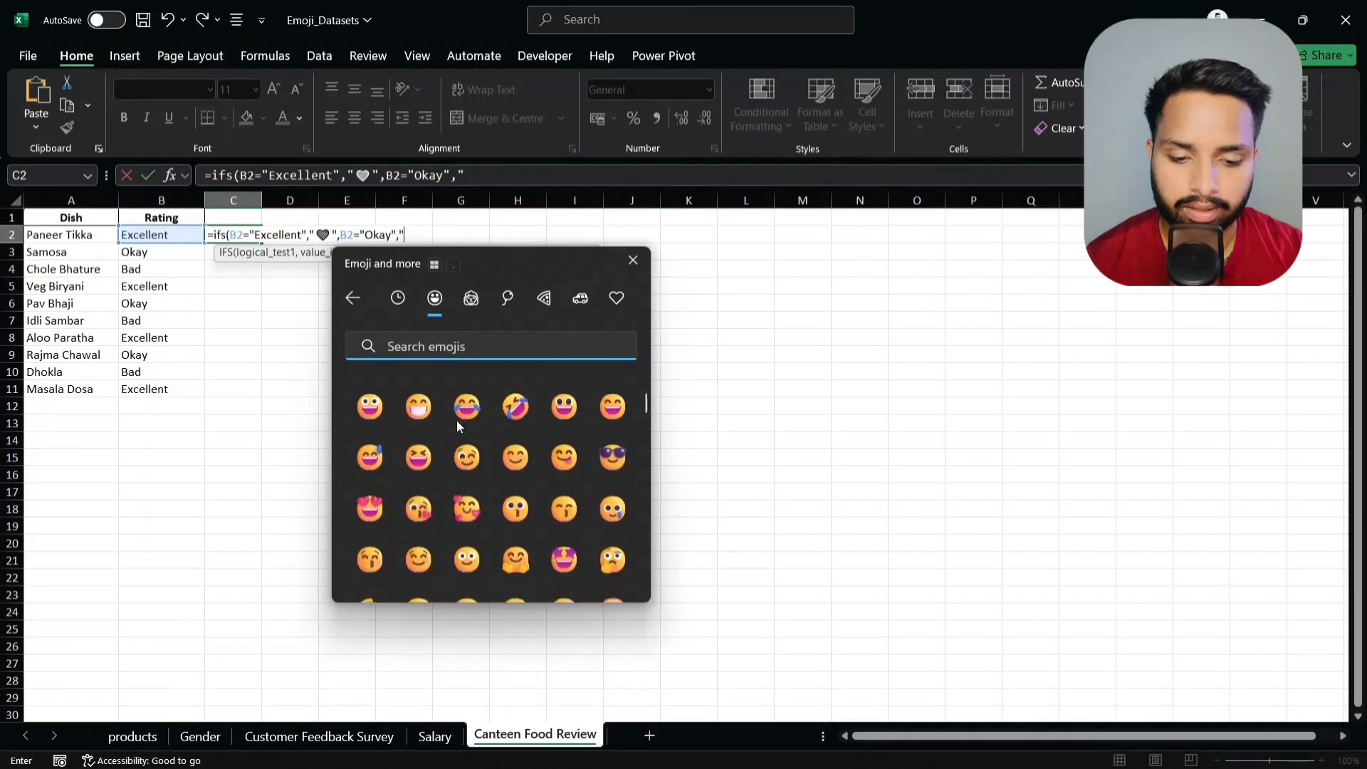
pyautogui.scroll(-1, 457, 425)
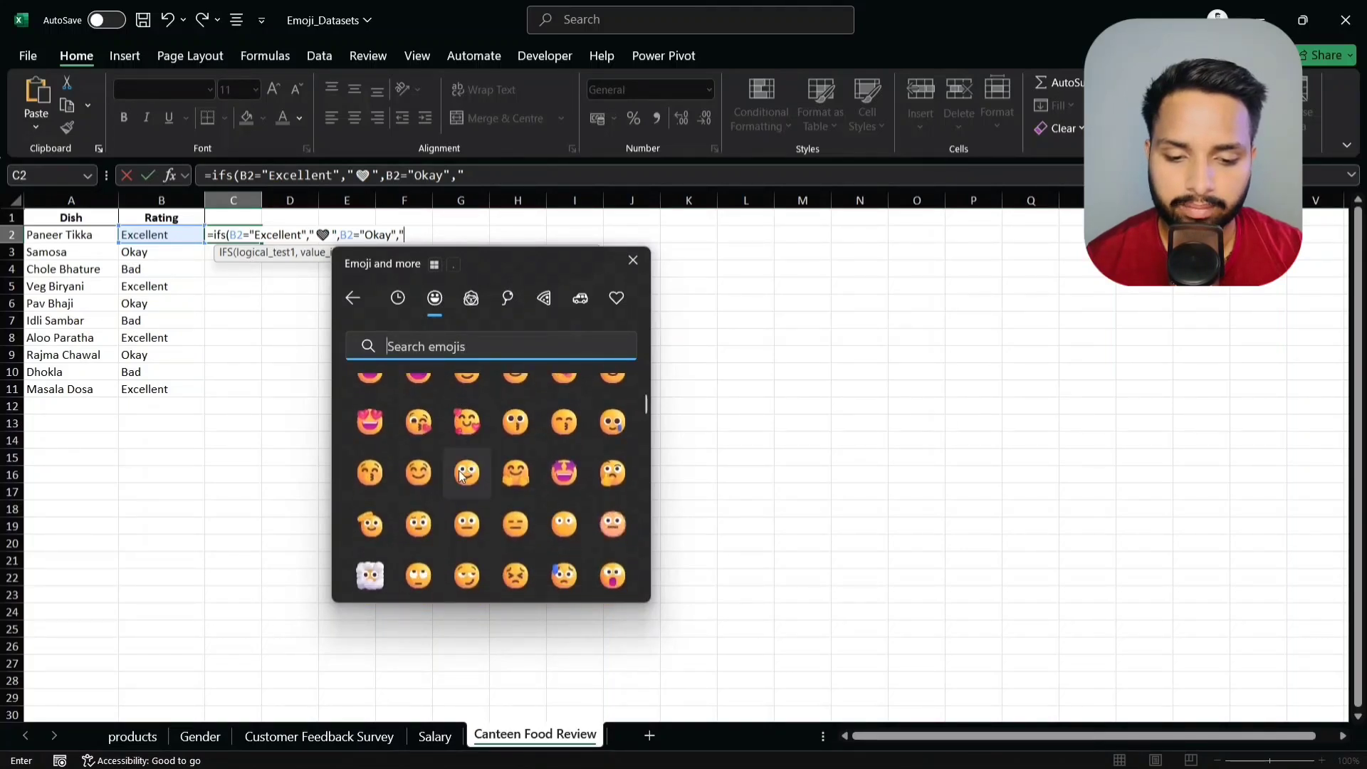
pyautogui.click(476, 533)
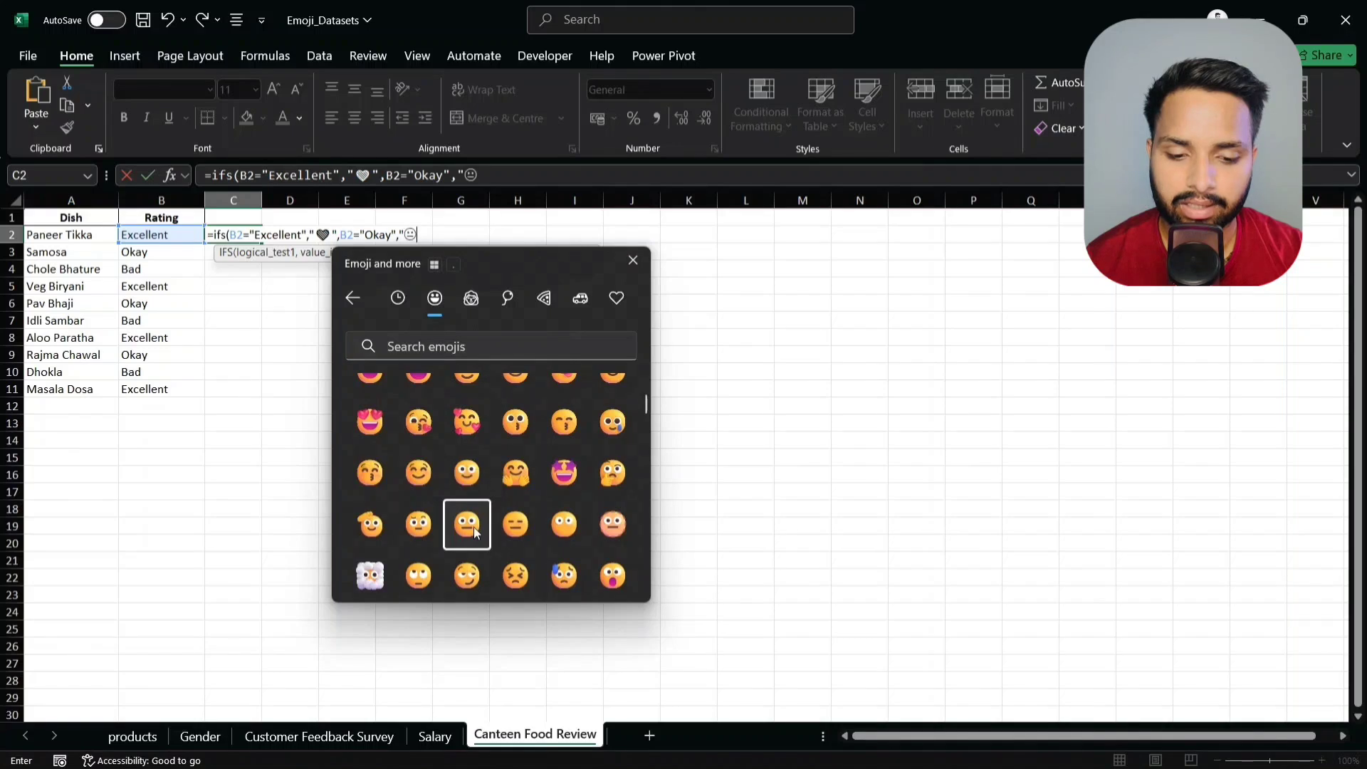
pyautogui.press('Escape')
pyautogui.write('"')
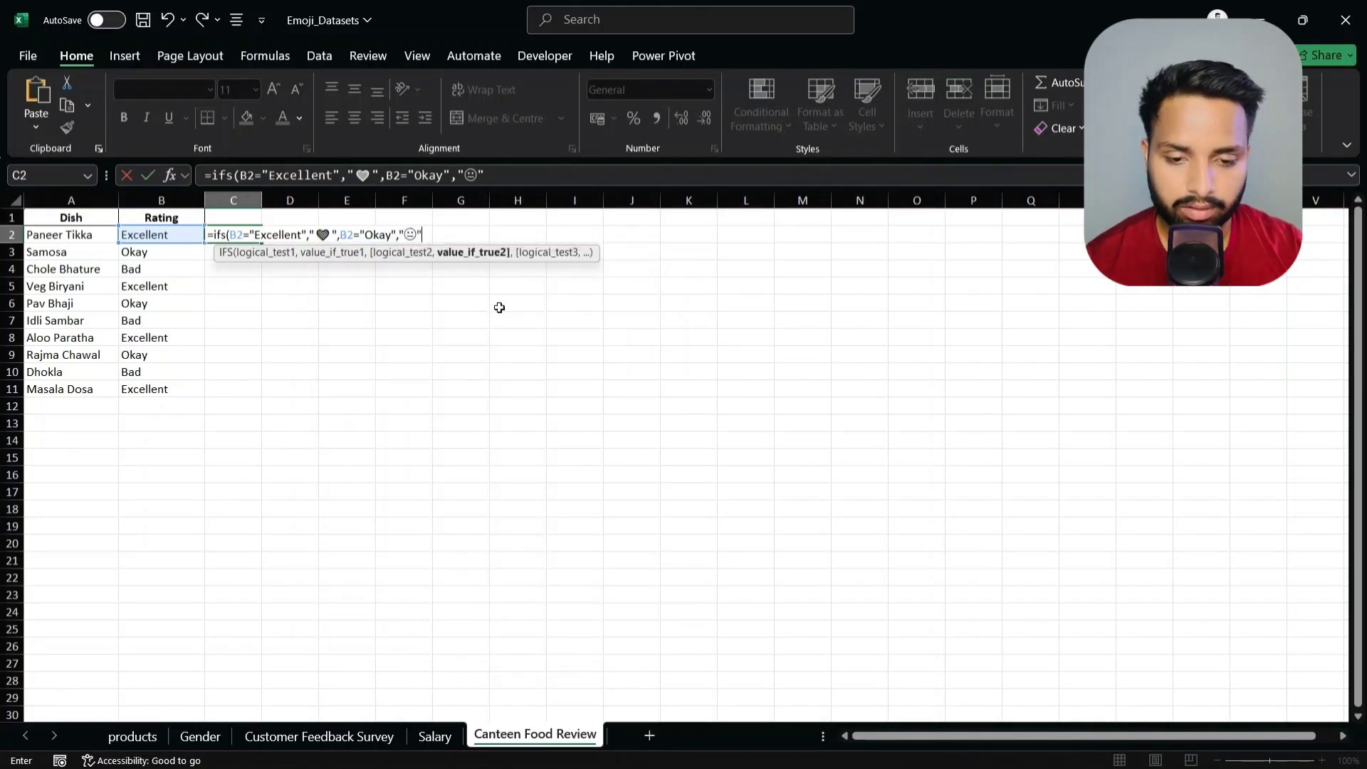
pyautogui.write(',')
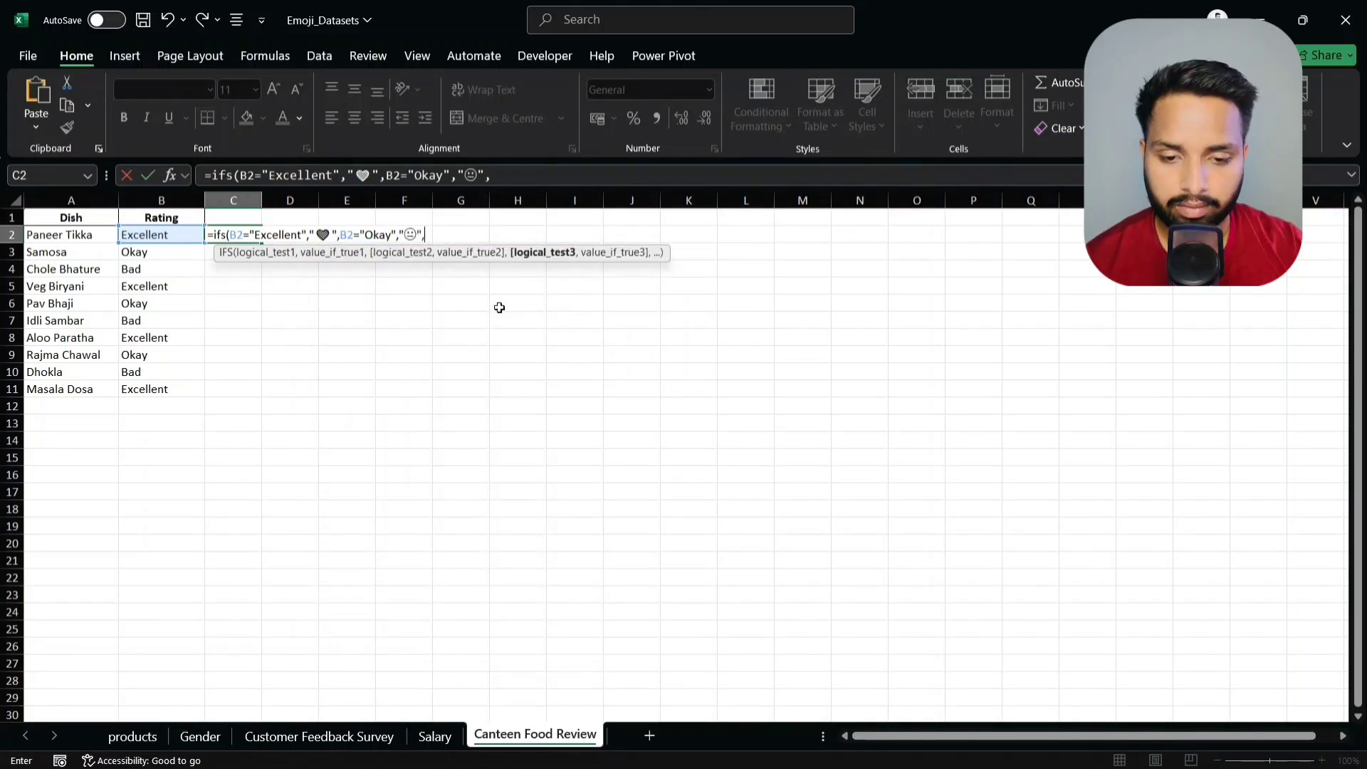
# - Add B2="Bad" returning an unhappy face emoji, close the quote and commit the formula
pyautogui.click(147, 236)
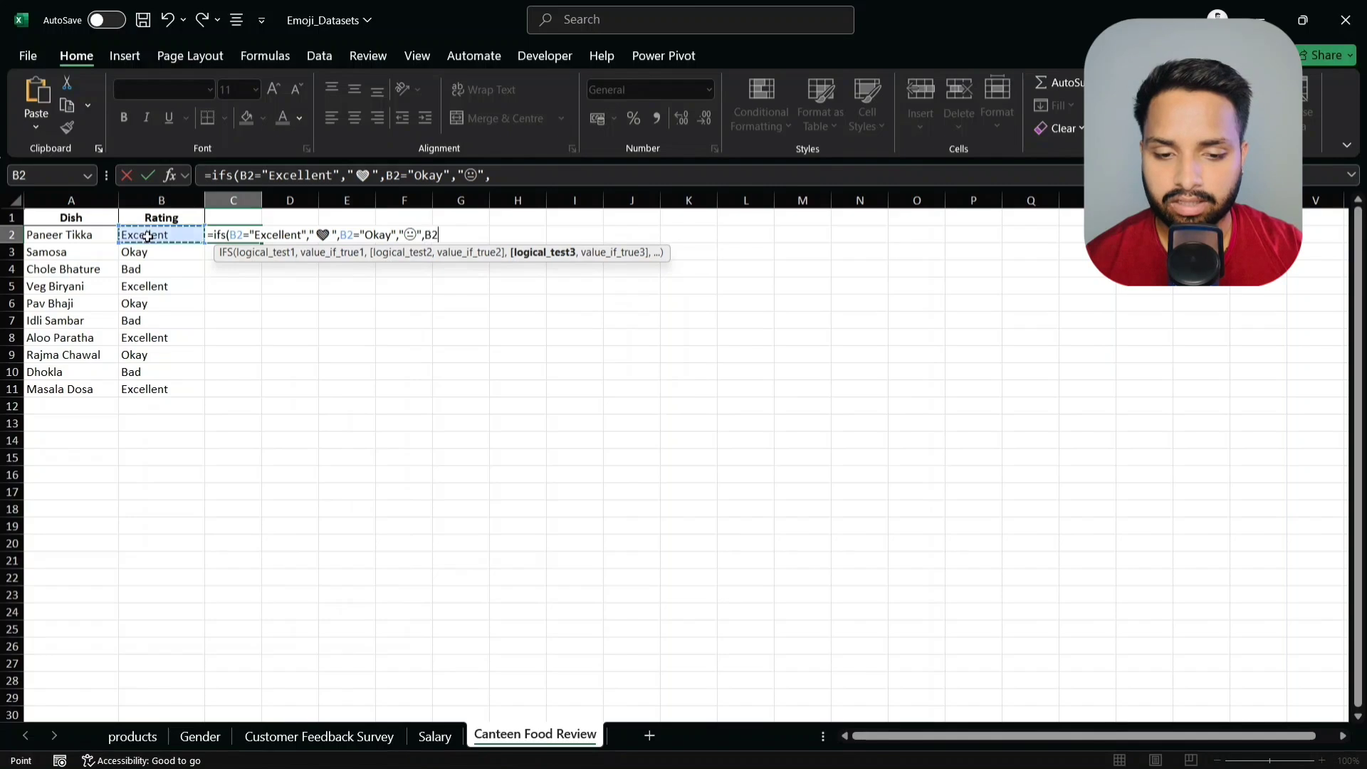
pyautogui.write('="Bad')
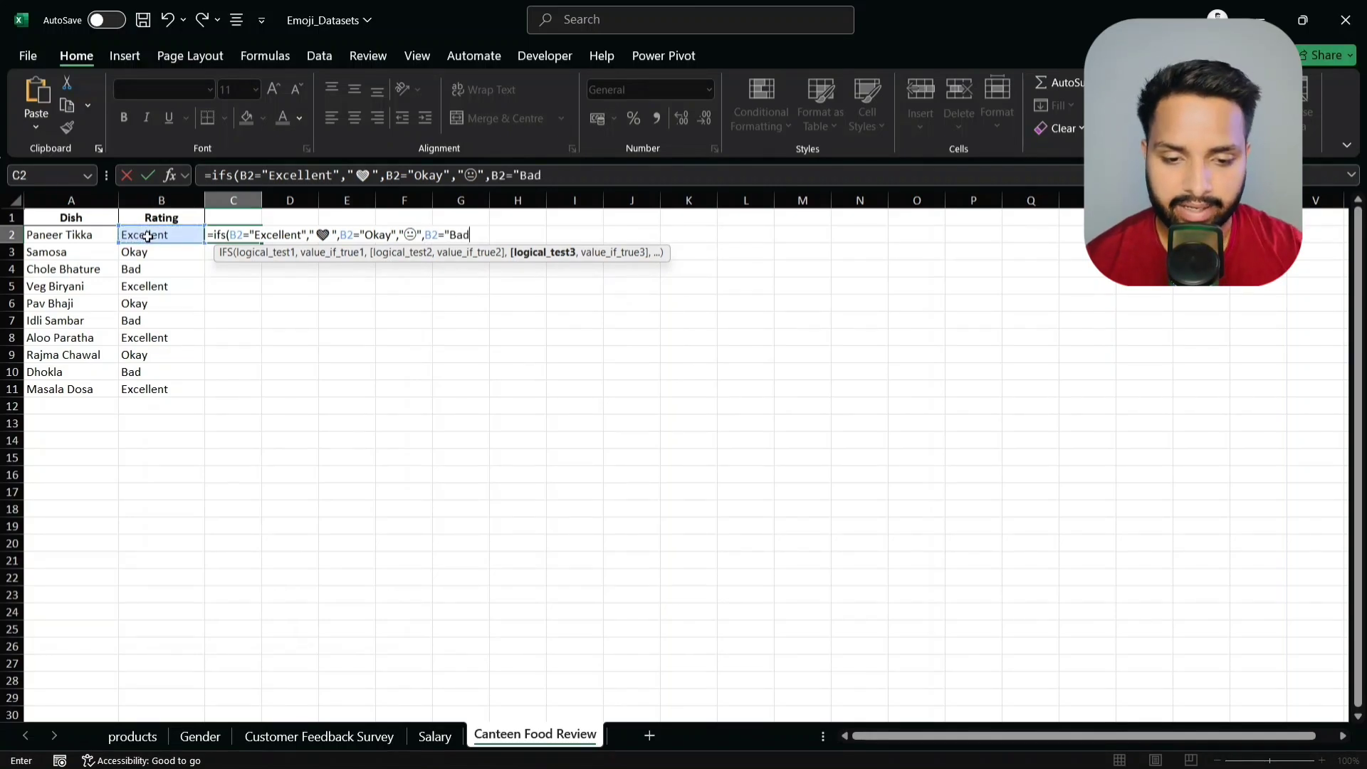
pyautogui.write('",')
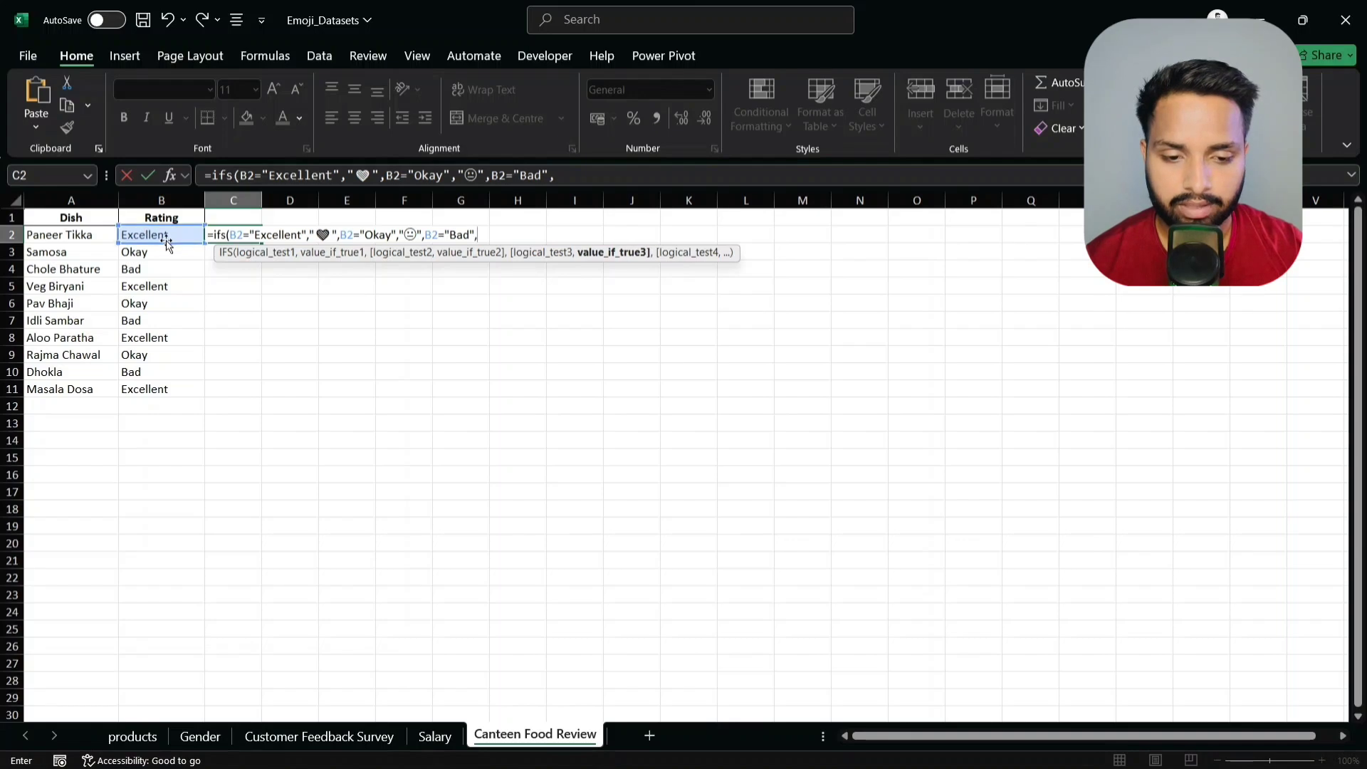
pyautogui.press('super+period')
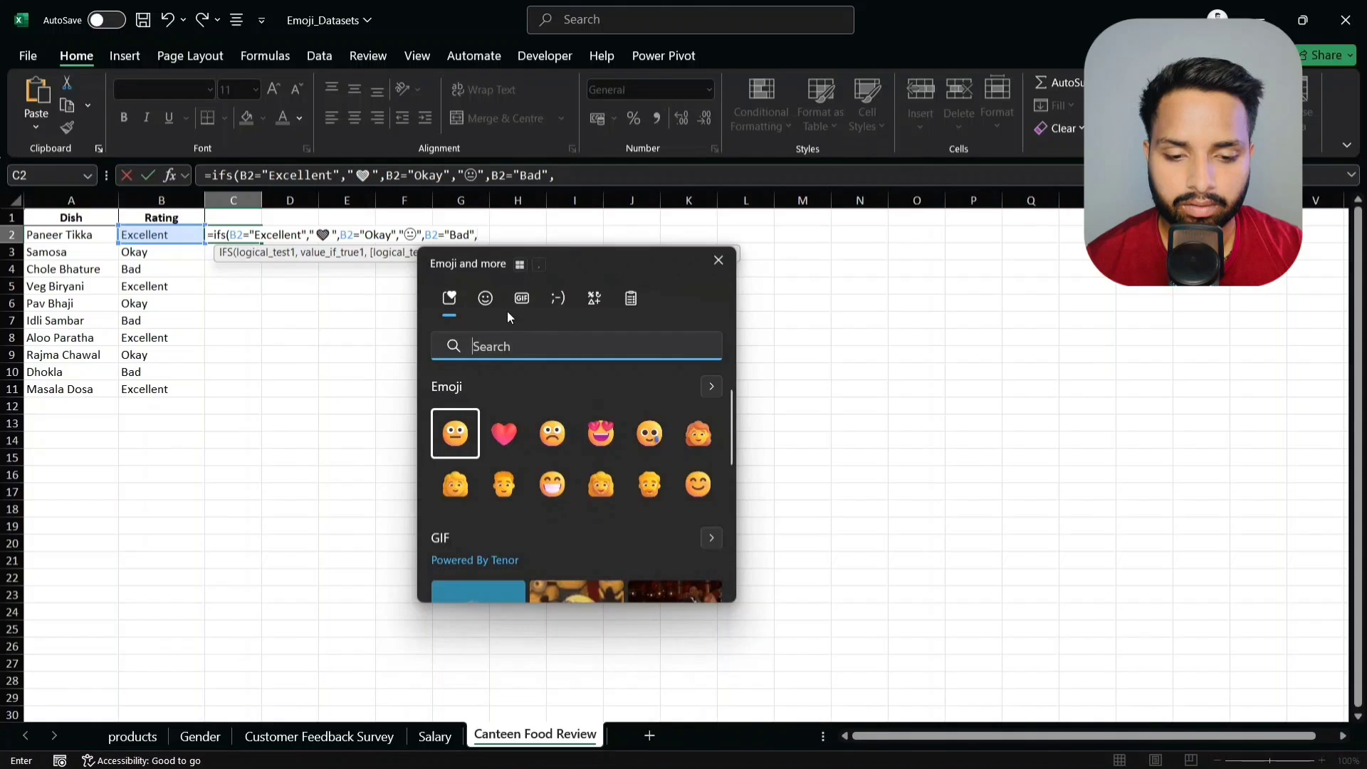
pyautogui.click(485, 299)
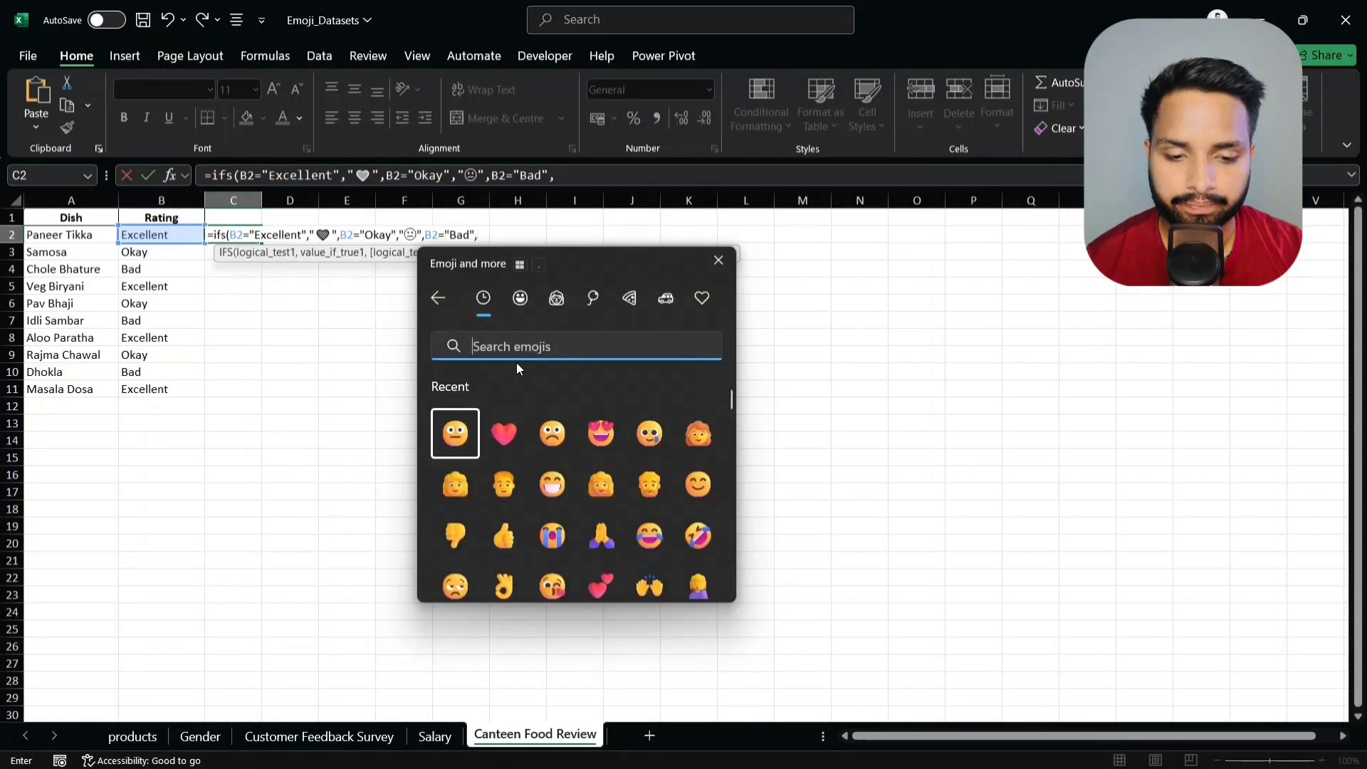
pyautogui.scroll(-5, 511, 441)
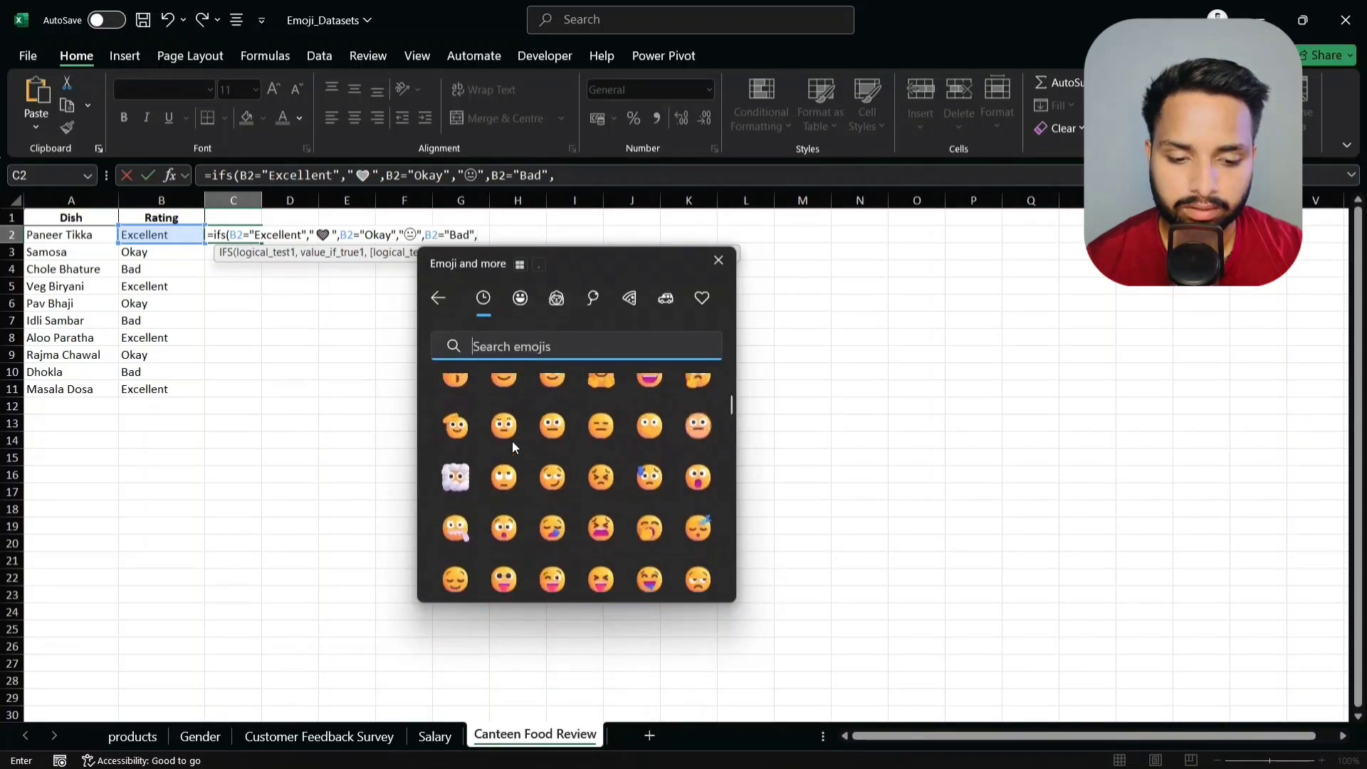
pyautogui.scroll(-2, 512, 441)
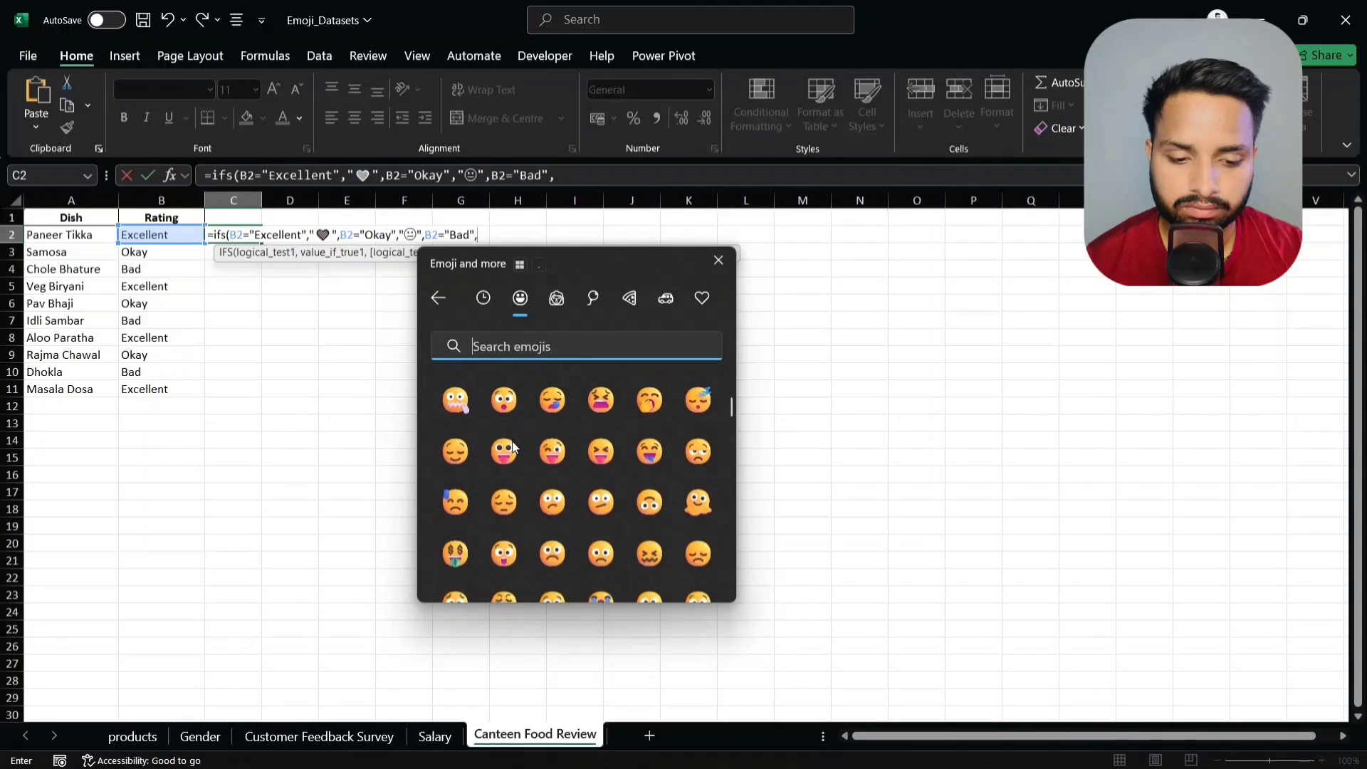
pyautogui.scroll(-1, 511, 441)
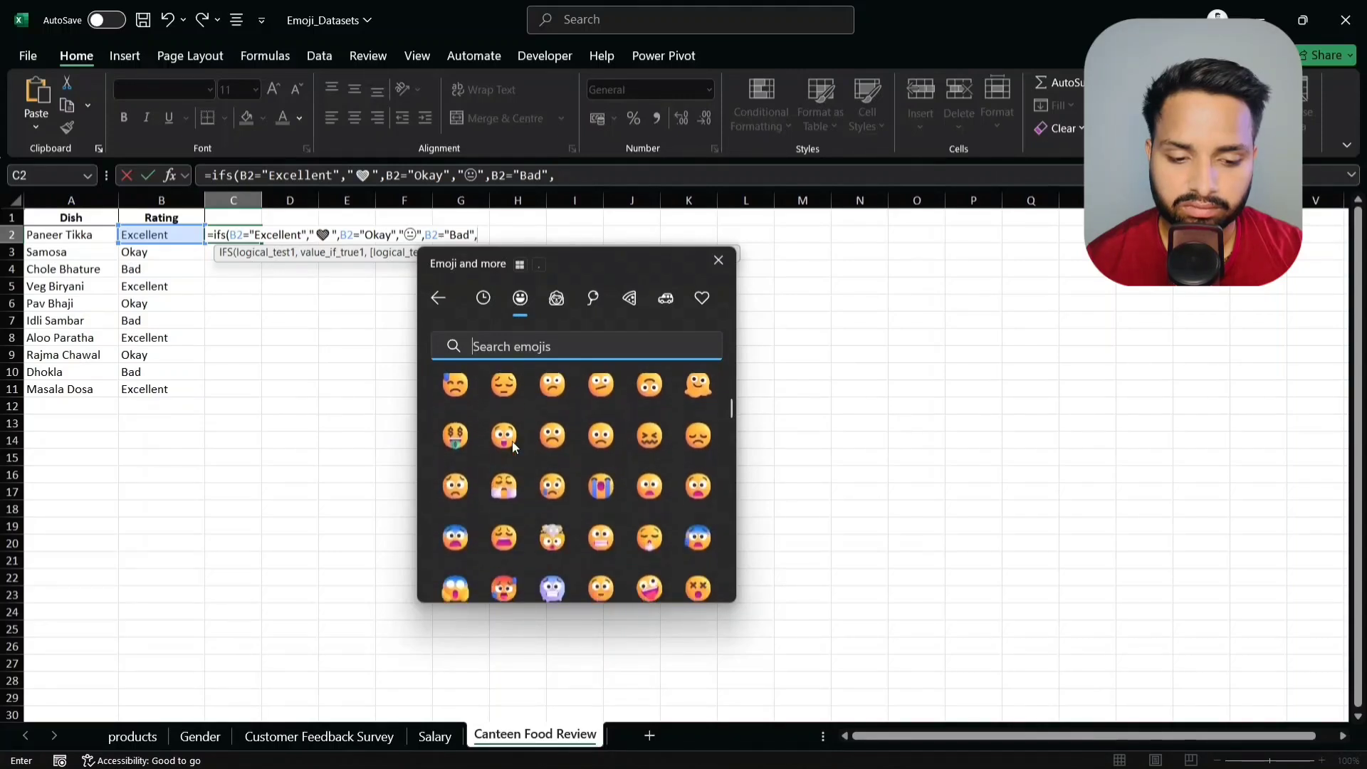
pyautogui.click(643, 430)
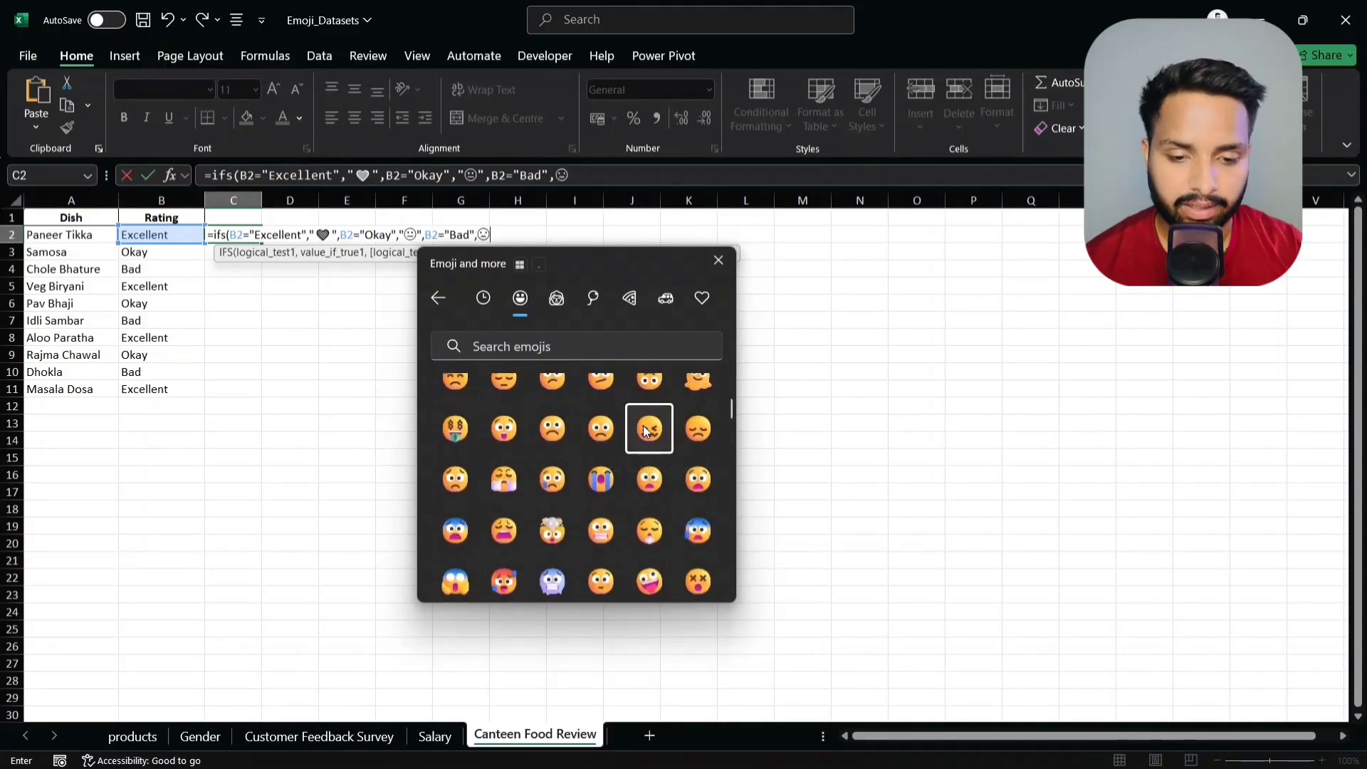
pyautogui.press('Escape')
pyautogui.write('"')
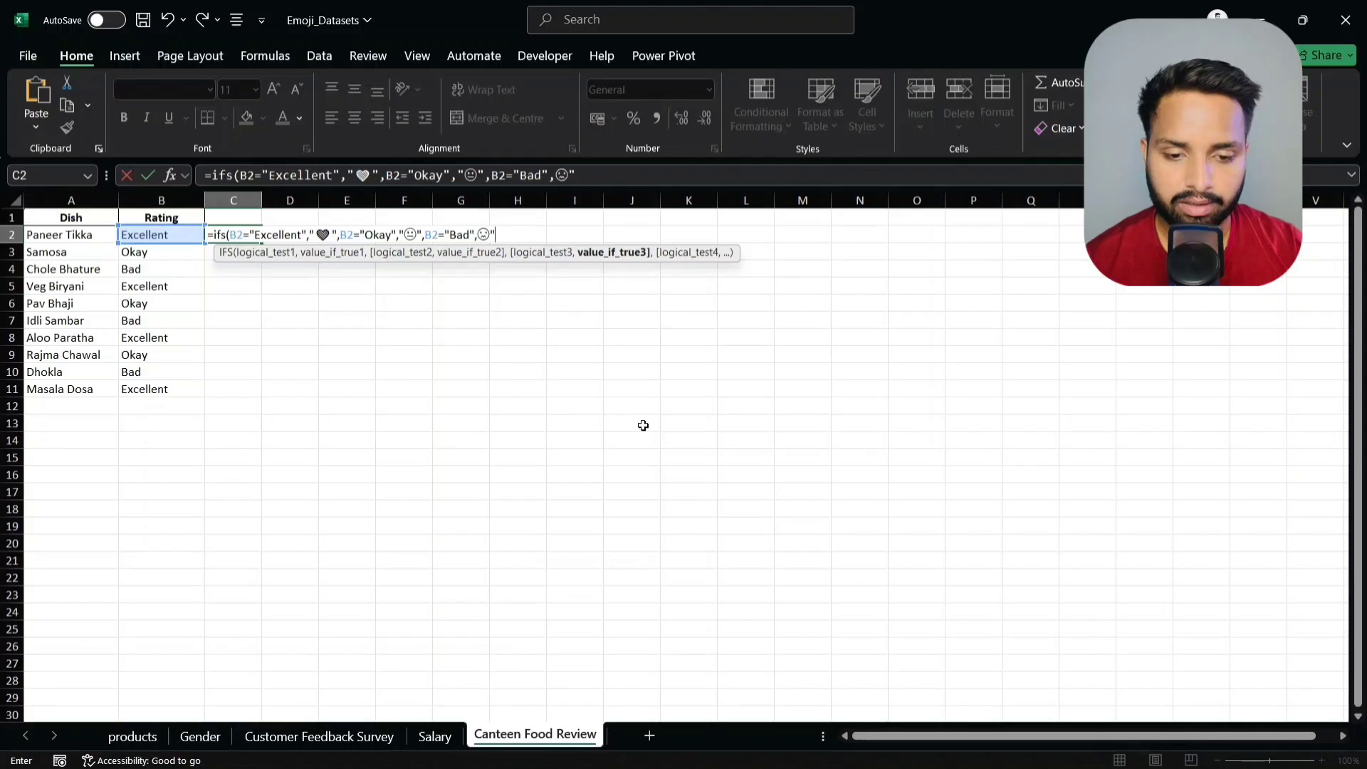
pyautogui.press('Return')
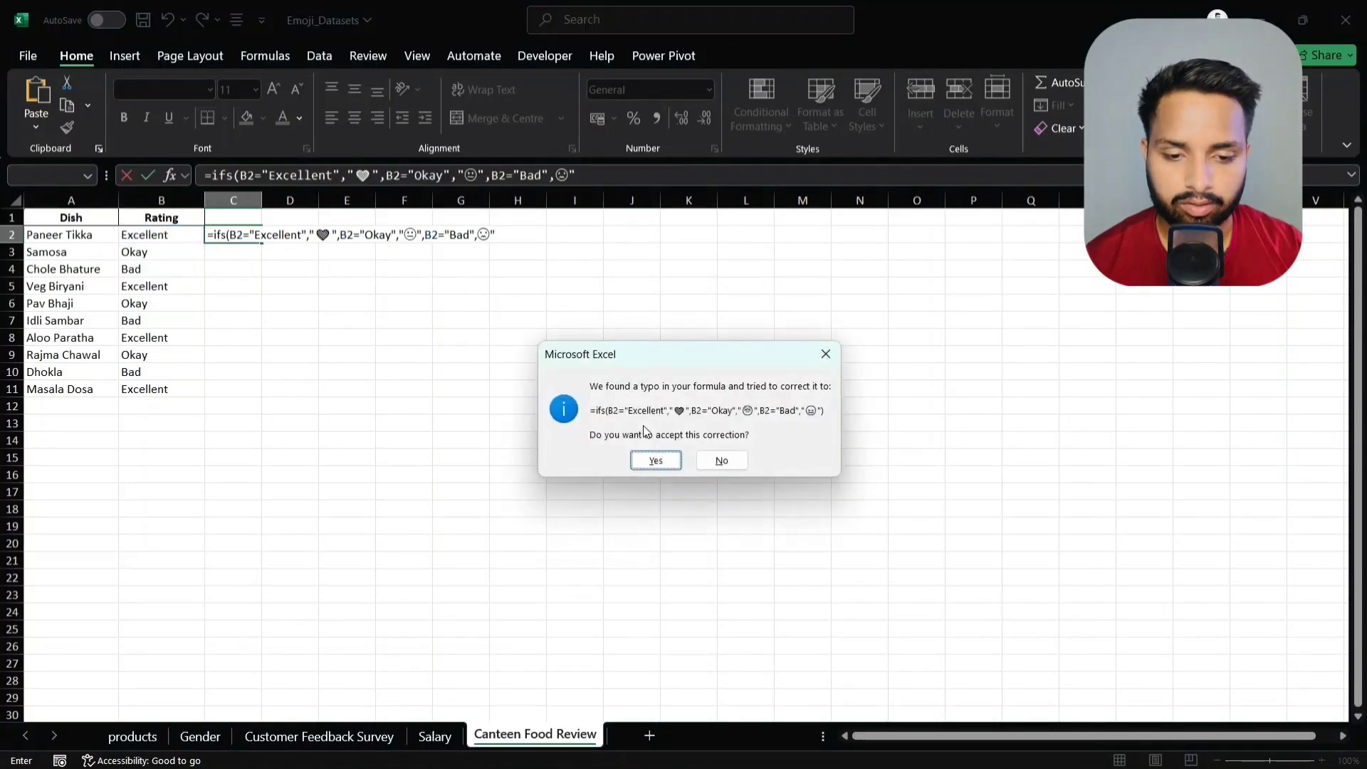
# - Accept Excel's formula correction and fill C2's IFS formula down to C11
pyautogui.click(675, 467)
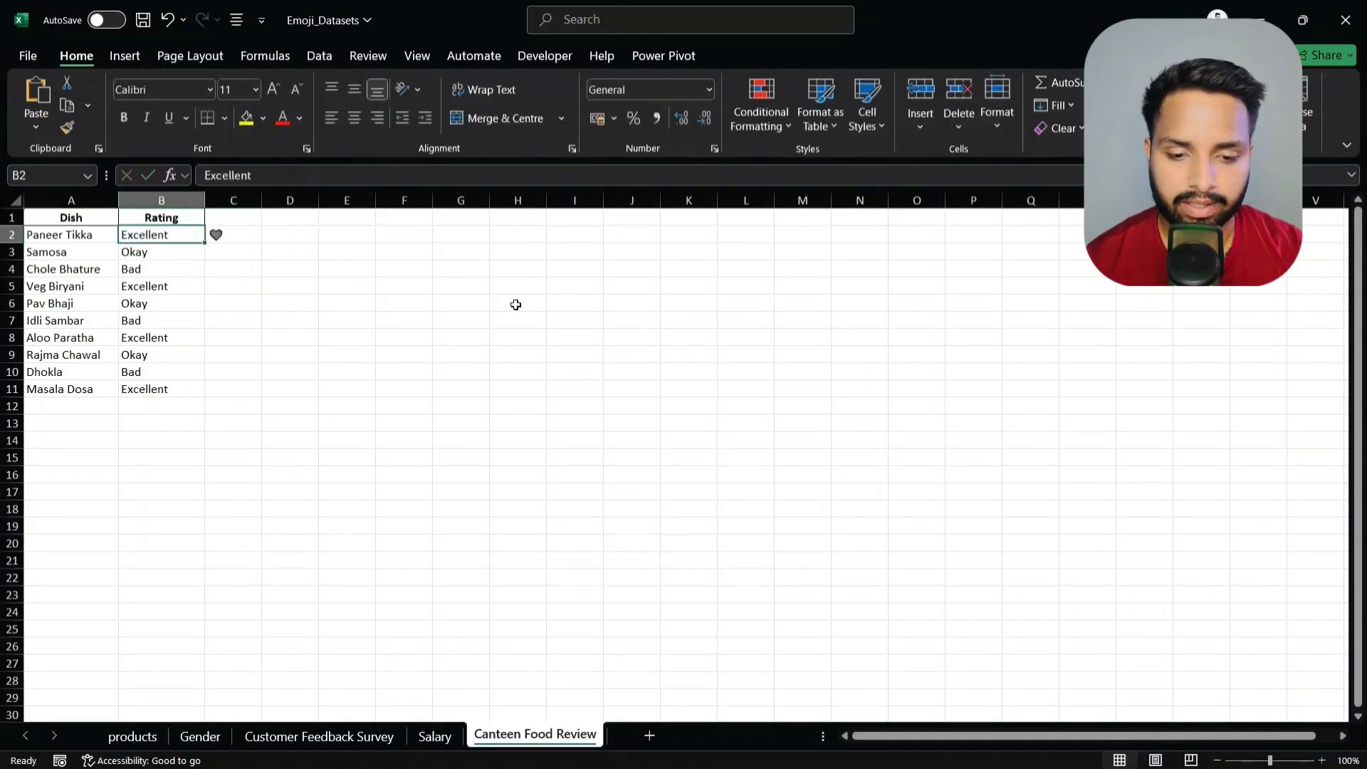
pyautogui.click(255, 236)
pyautogui.doubleClick(261, 243)
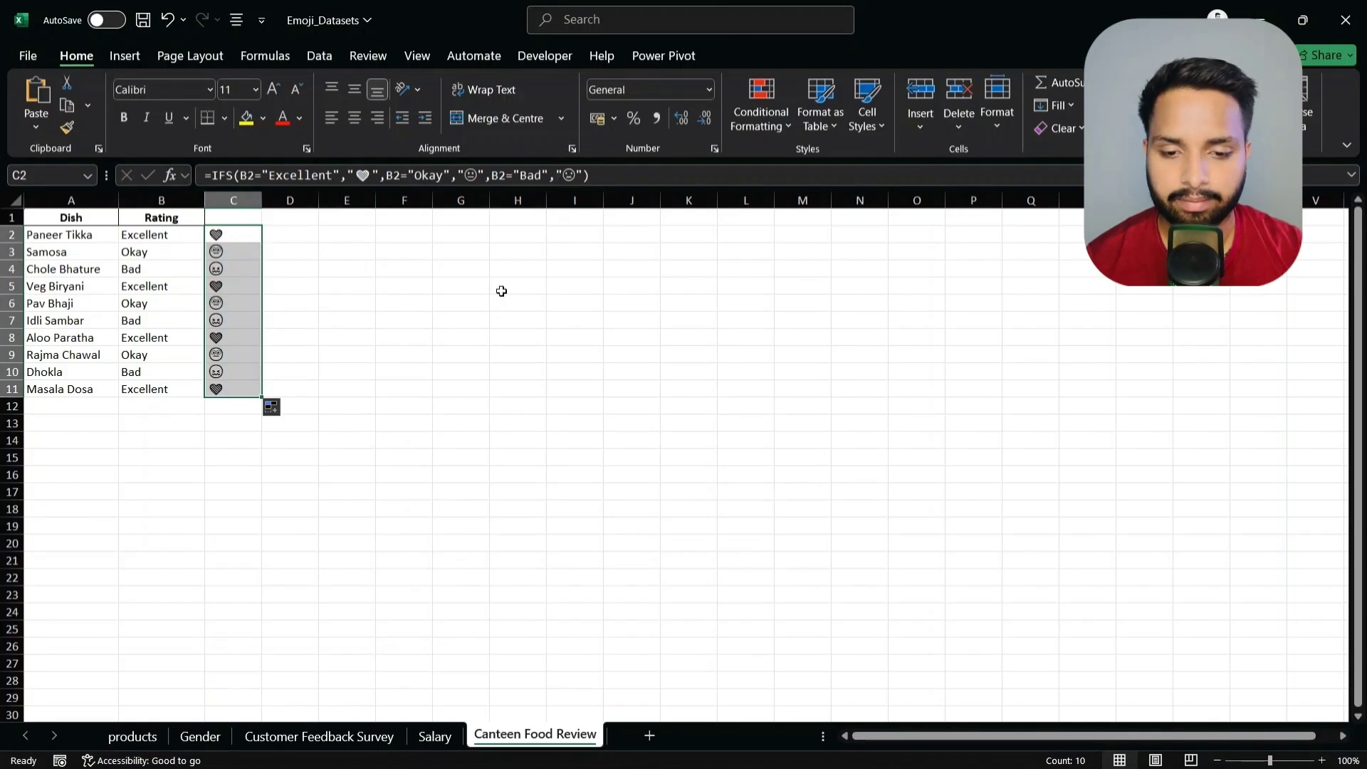
pyautogui.click(399, 339)
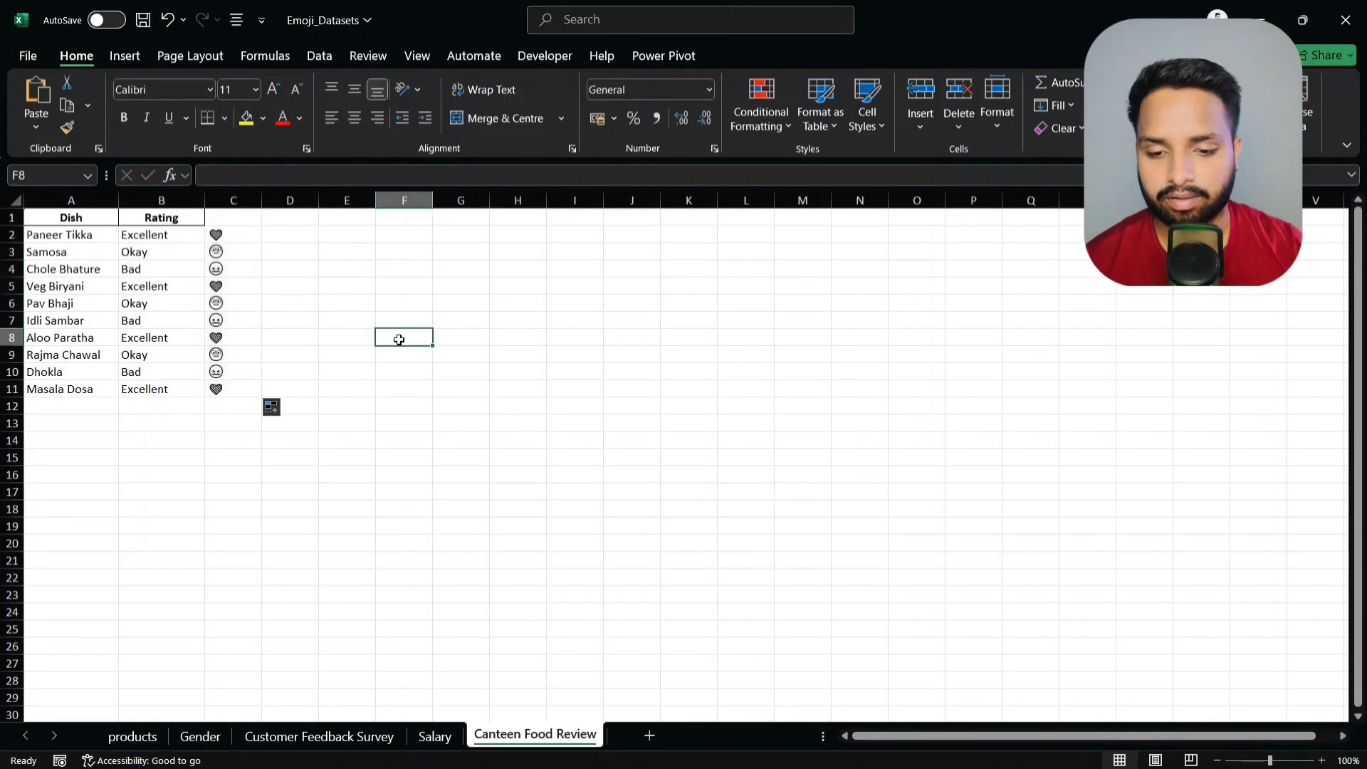
# - Check the formulas in C2 and C3, confirming C3 references B3
pyautogui.click(235, 234)
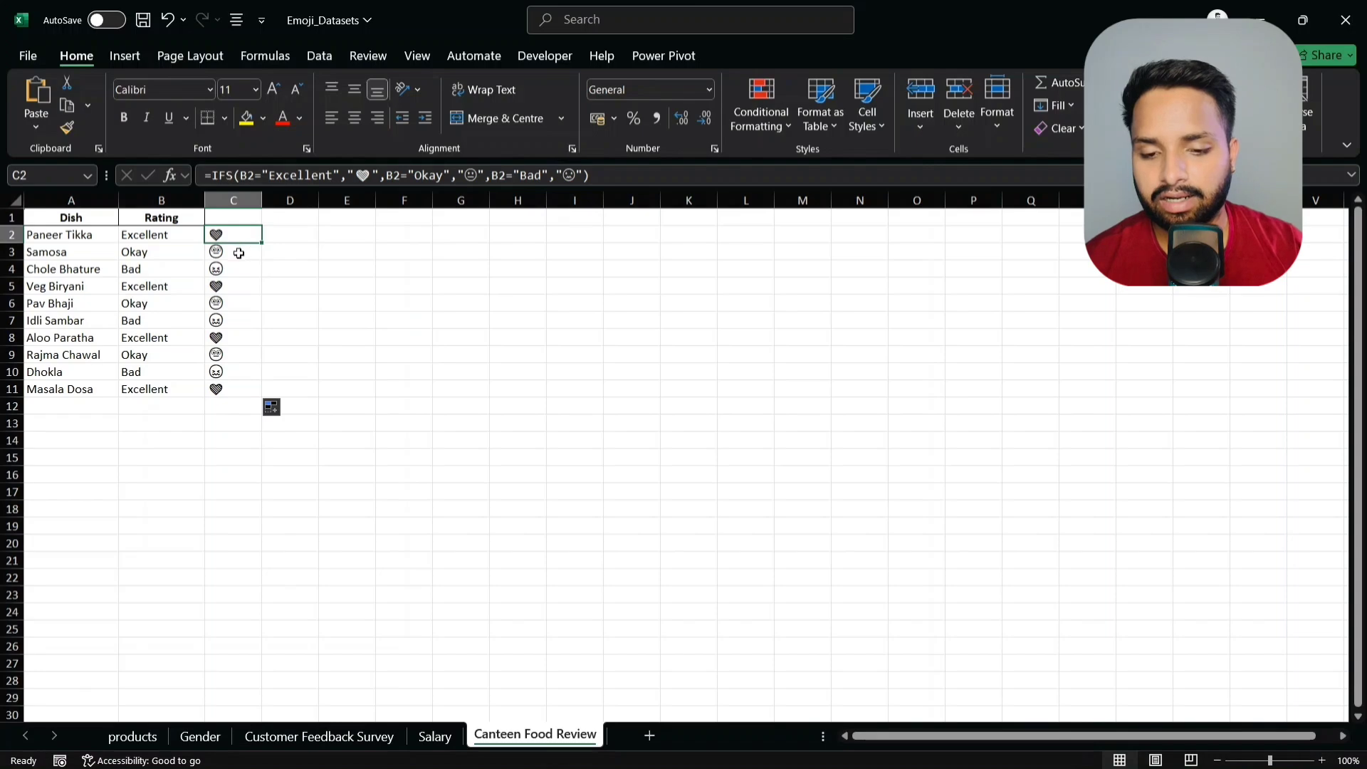
pyautogui.click(238, 252)
pyautogui.keyDown('ctrl'); pyautogui.scroll(8, 239, 252); pyautogui.keyUp('ctrl')
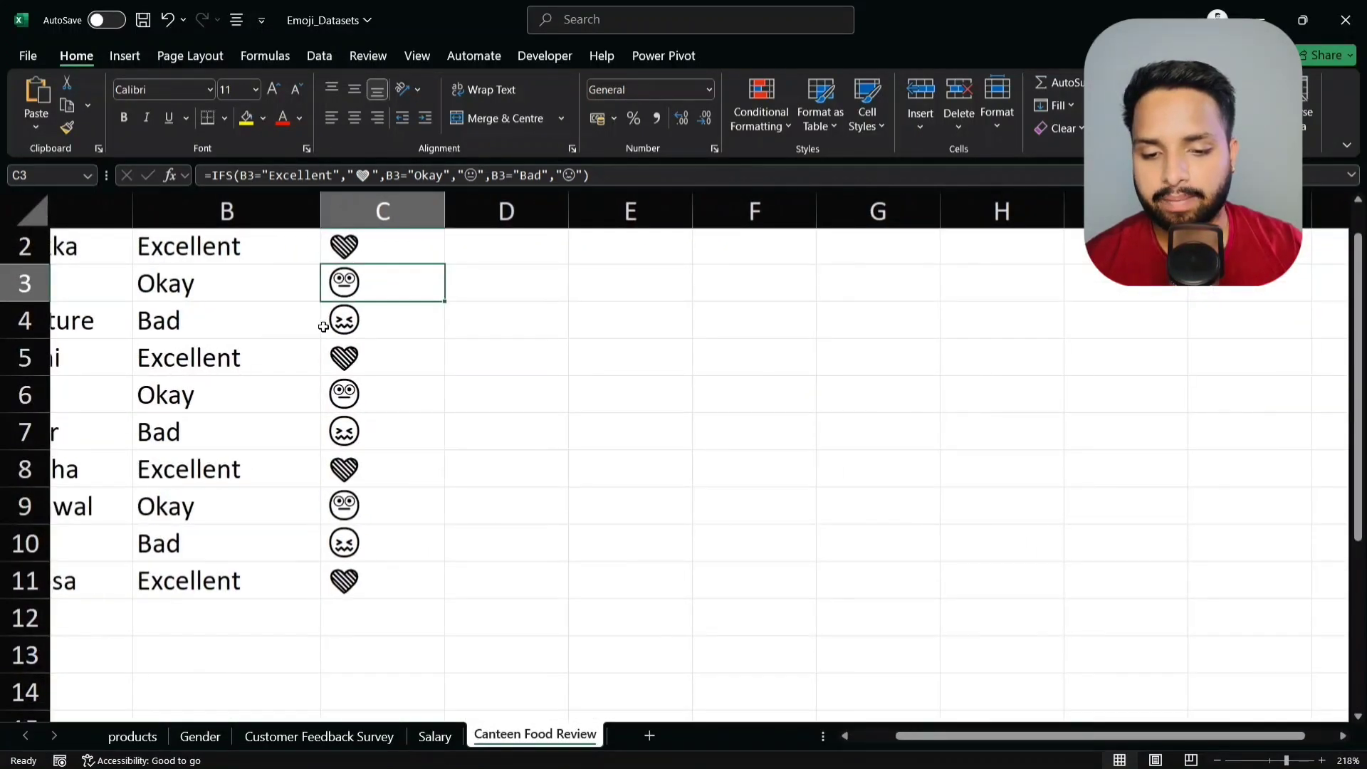
pyautogui.keyDown('ctrl'); pyautogui.scroll(6, 325, 327); pyautogui.keyUp('ctrl')
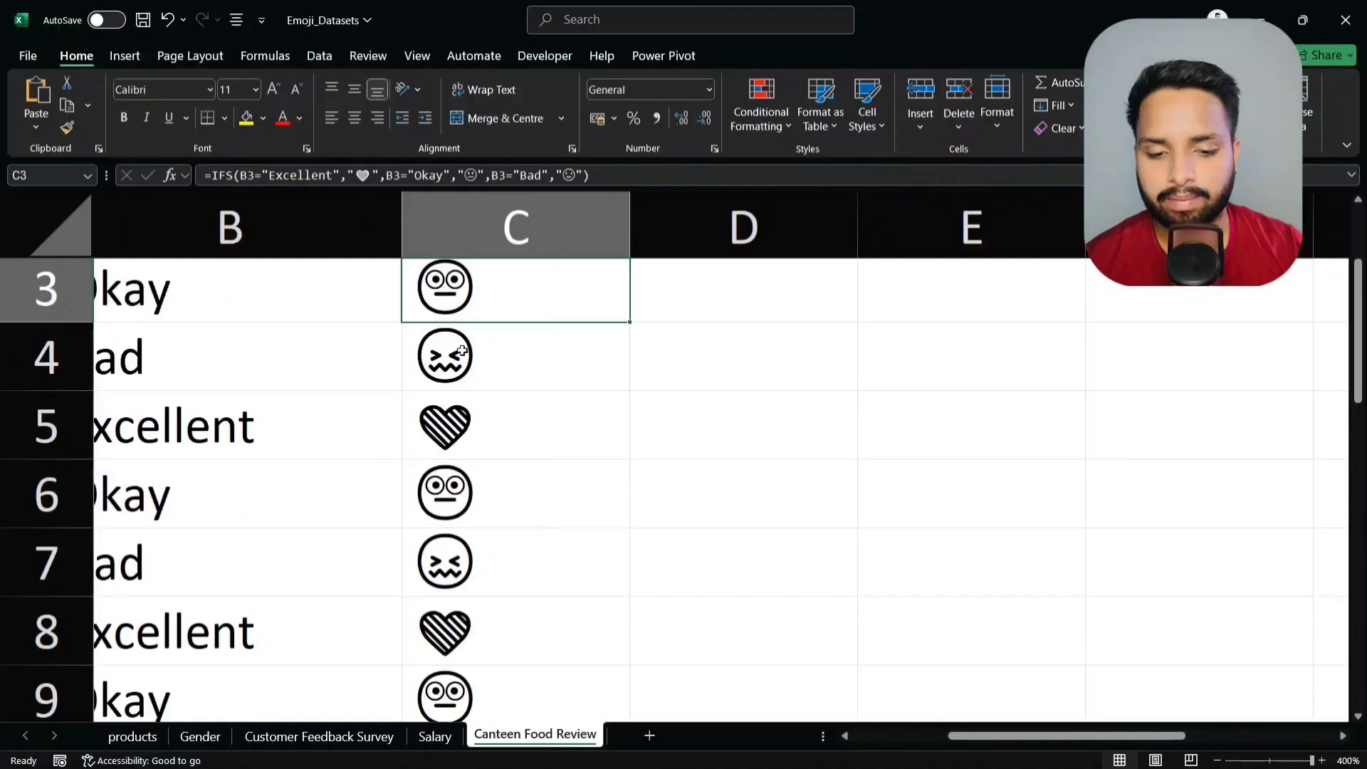
pyautogui.keyDown('ctrl'); pyautogui.scroll(-8, 487, 361); pyautogui.keyUp('ctrl')
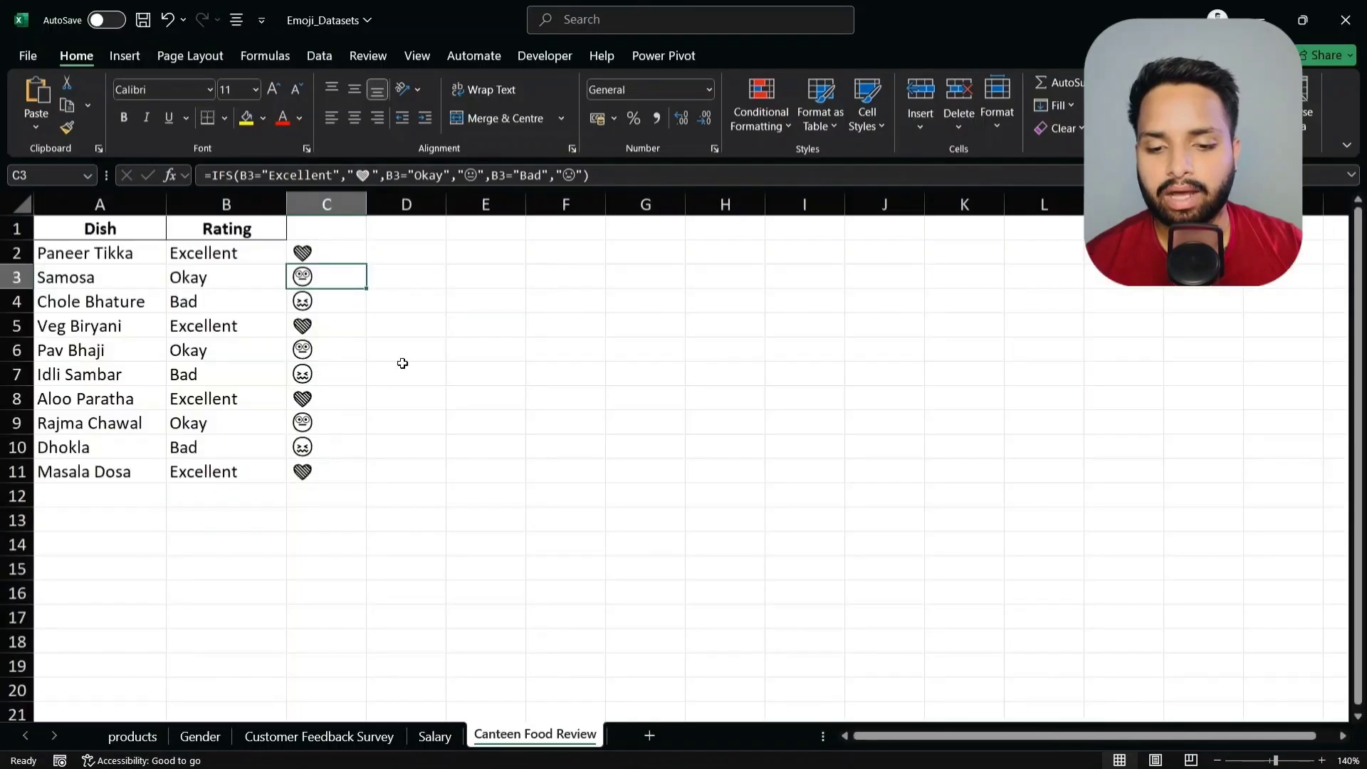
pyautogui.keyDown('ctrl'); pyautogui.scroll(1, 402, 363); pyautogui.keyUp('ctrl')
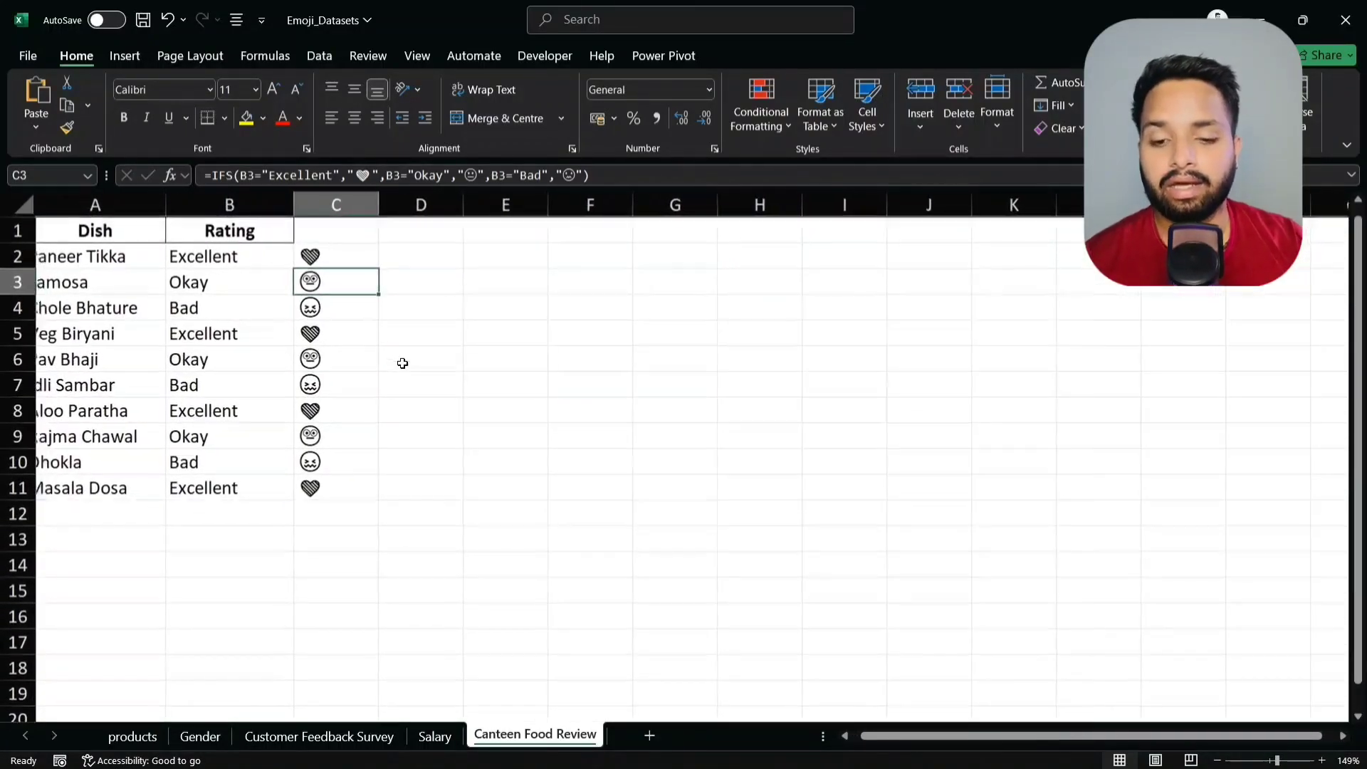